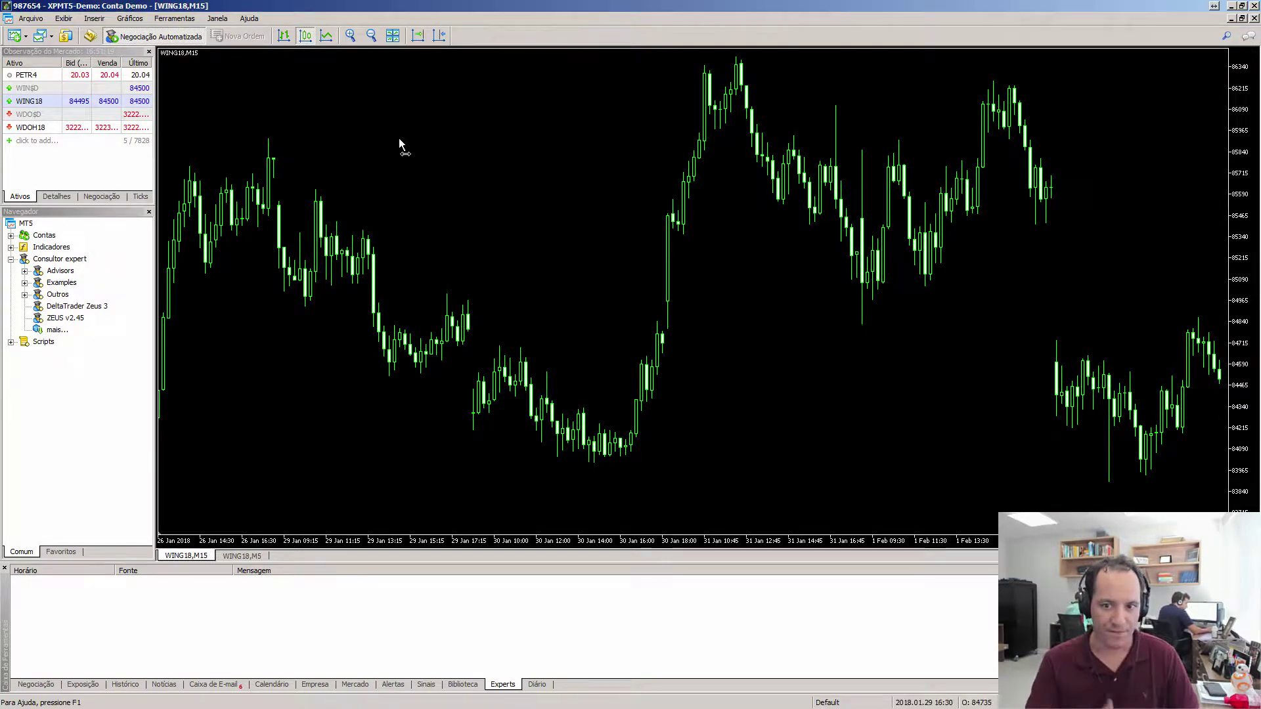
# Step: Turn on chart shift for the WING18 M15 chart to leave empty space after the last candle
pyautogui.click(439, 35)
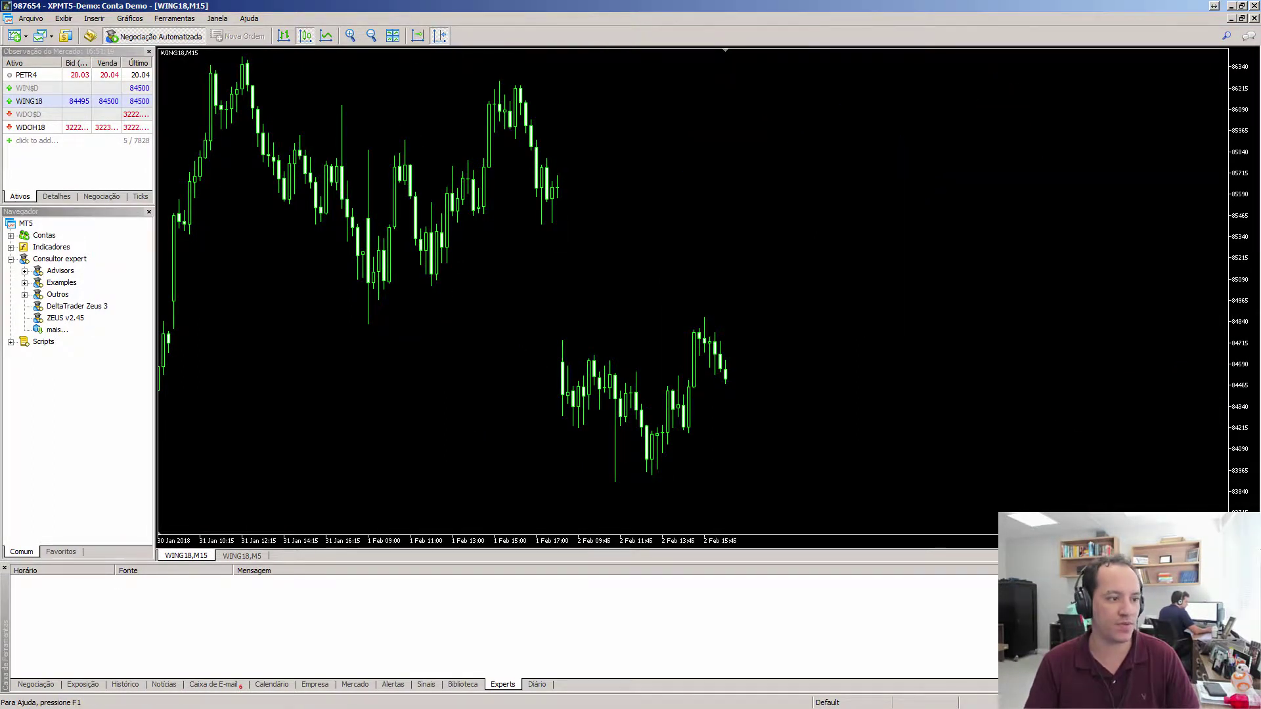
# Step: Mark the upper and lower edges of the 1–2 February price gap with freehand green and blue lines, and clear the markings
pyautogui.moveTo(647, 437); pyautogui.dragTo(701, 325)
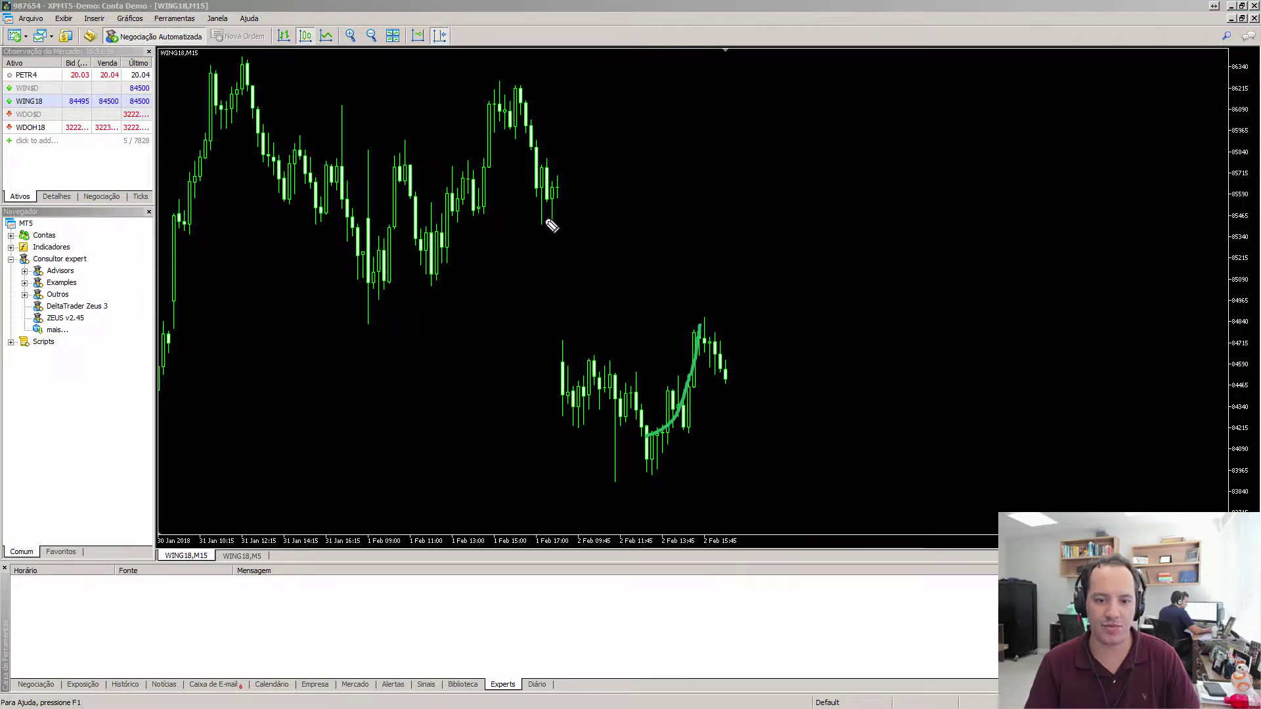
pyautogui.moveTo(537, 225); pyautogui.dragTo(624, 224)
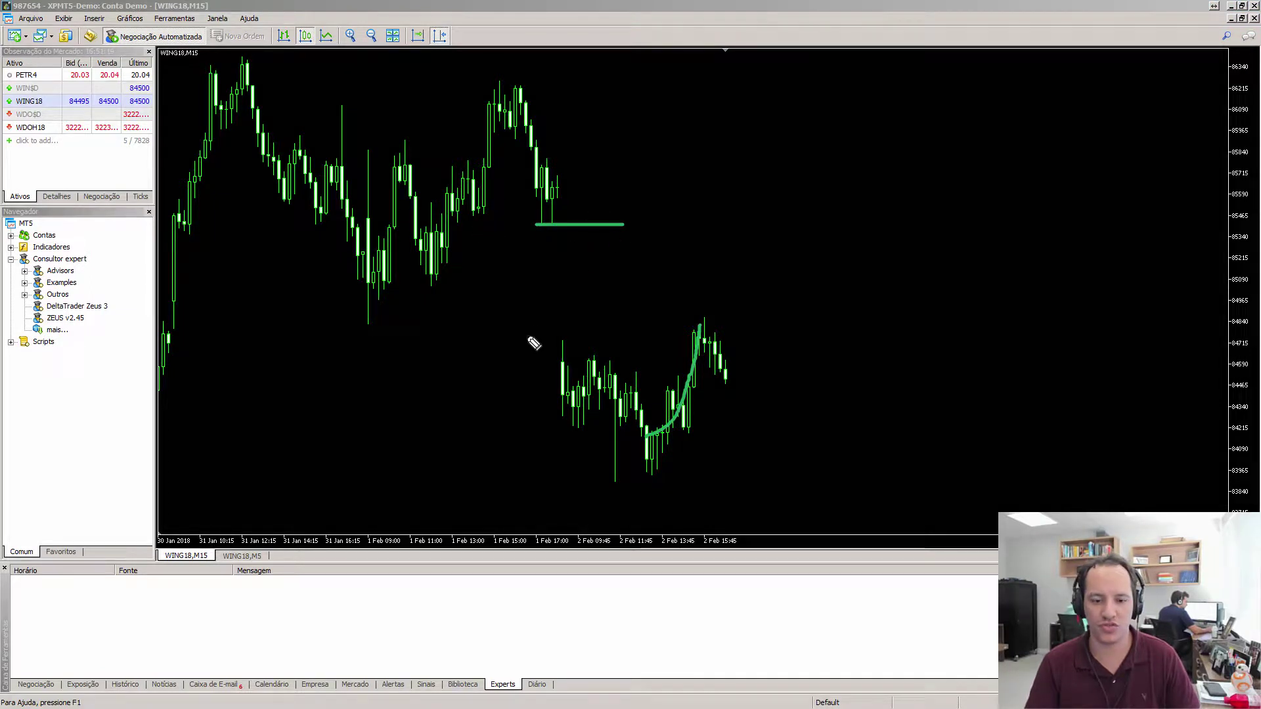
pyautogui.moveTo(528, 336); pyautogui.dragTo(612, 335)
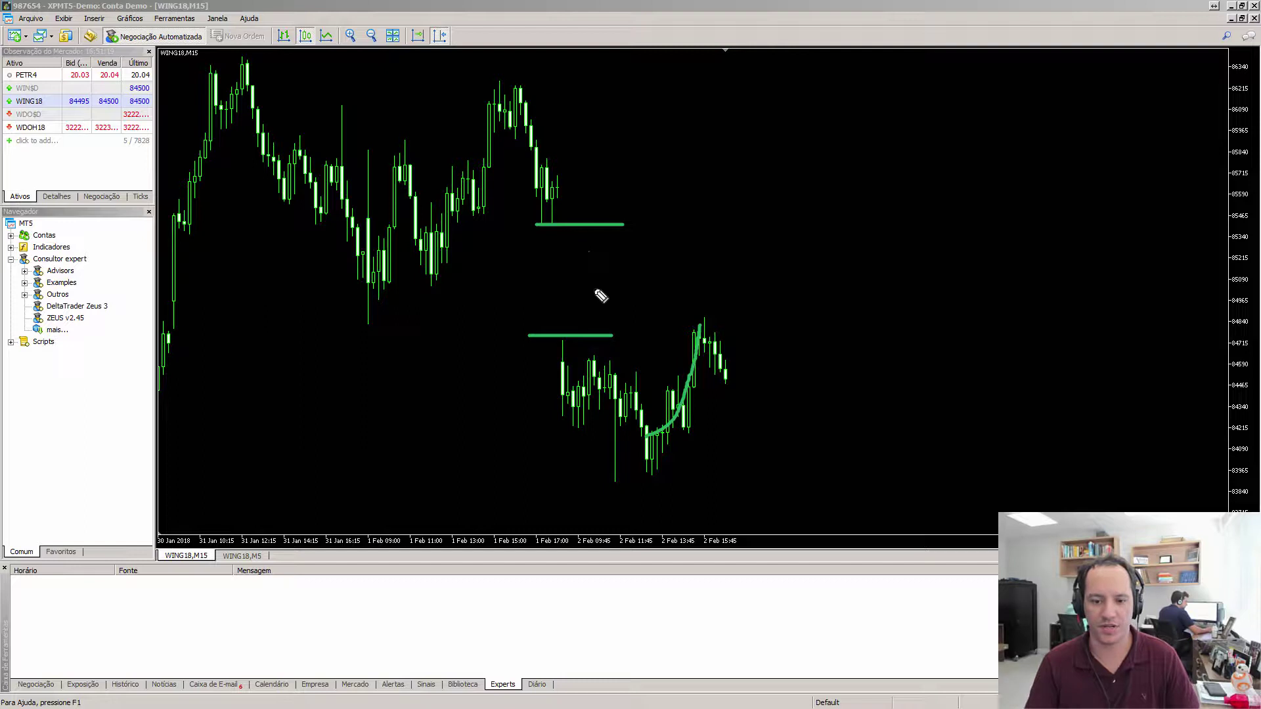
pyautogui.press('Escape')
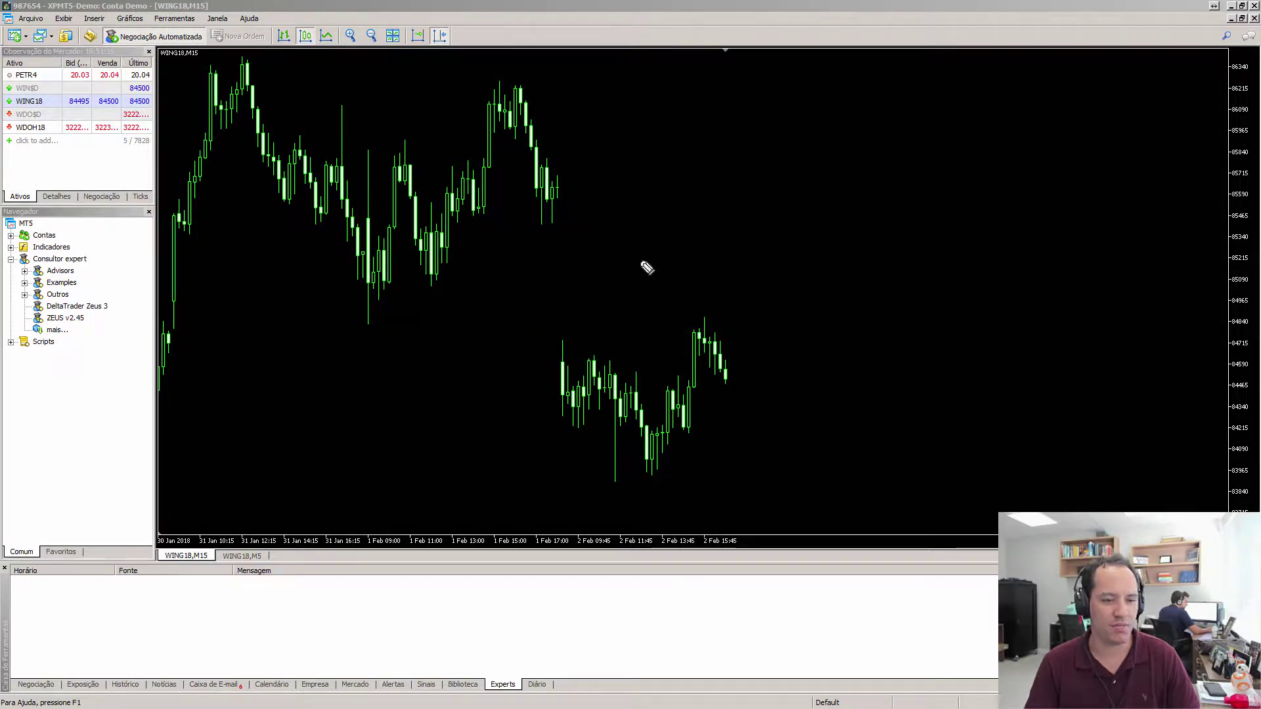
pyautogui.moveTo(530, 224); pyautogui.dragTo(601, 229)
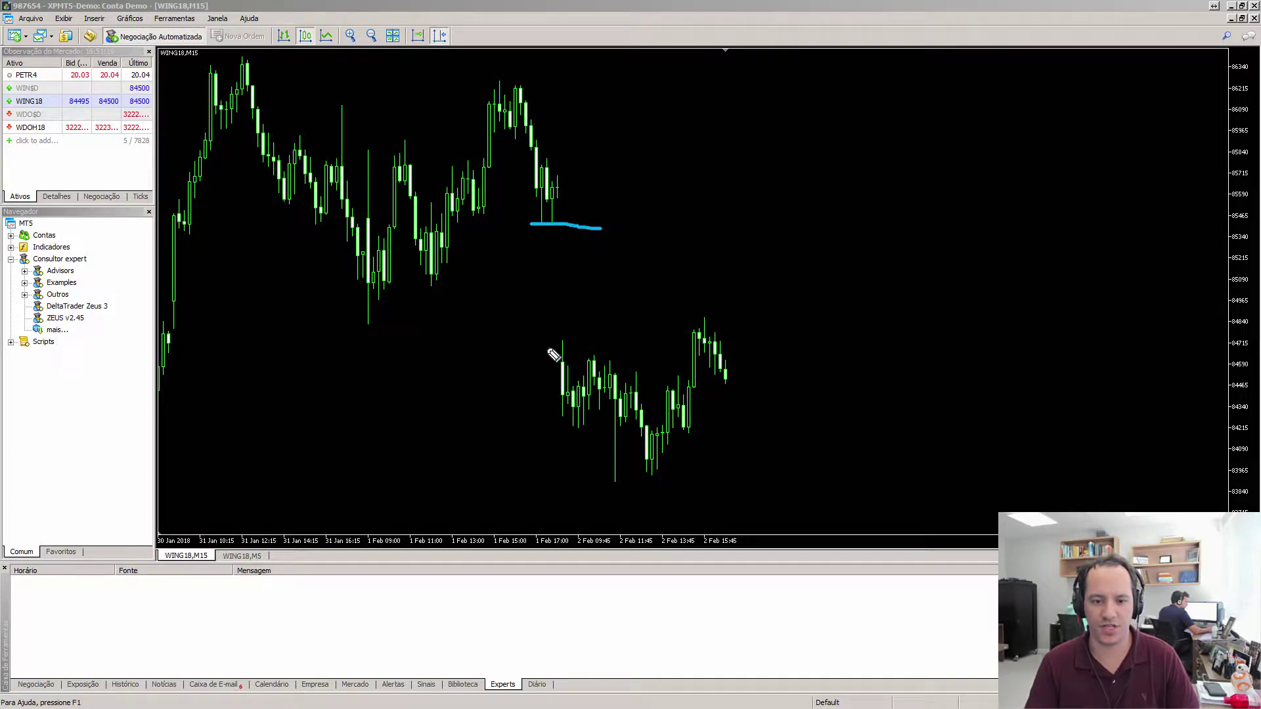
pyautogui.moveTo(559, 340); pyautogui.dragTo(612, 338)
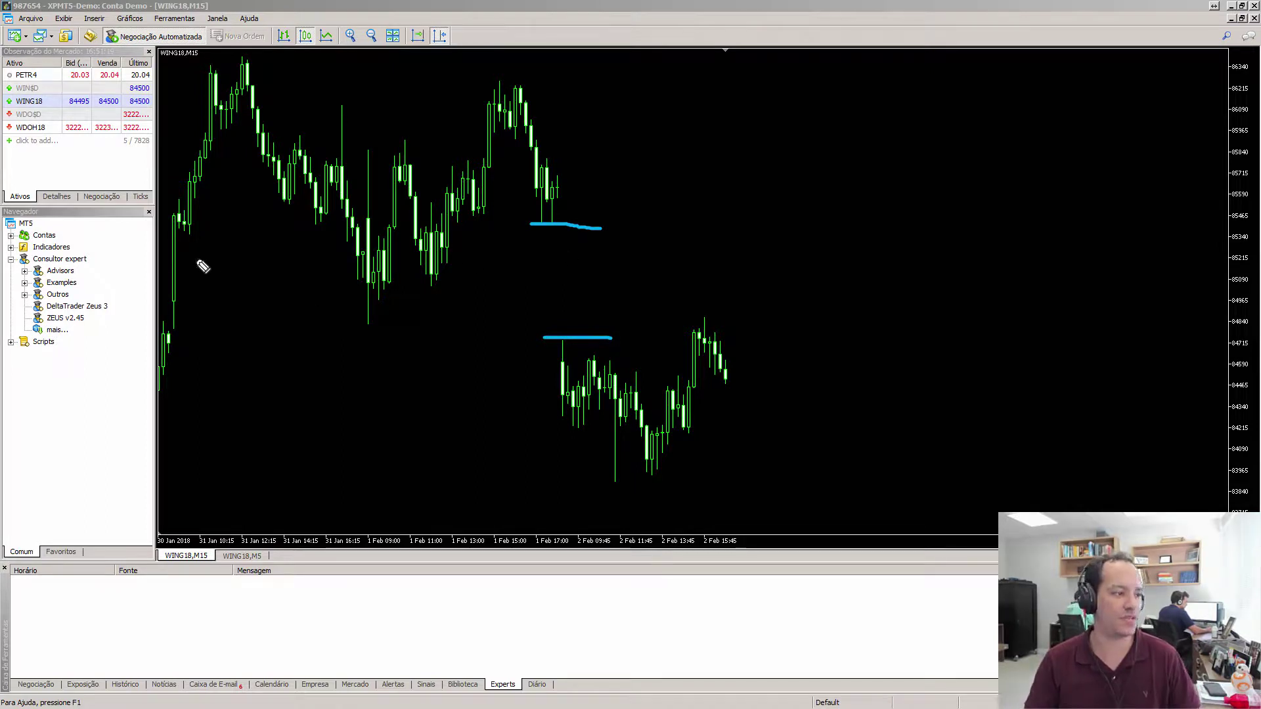
pyautogui.press('Escape')
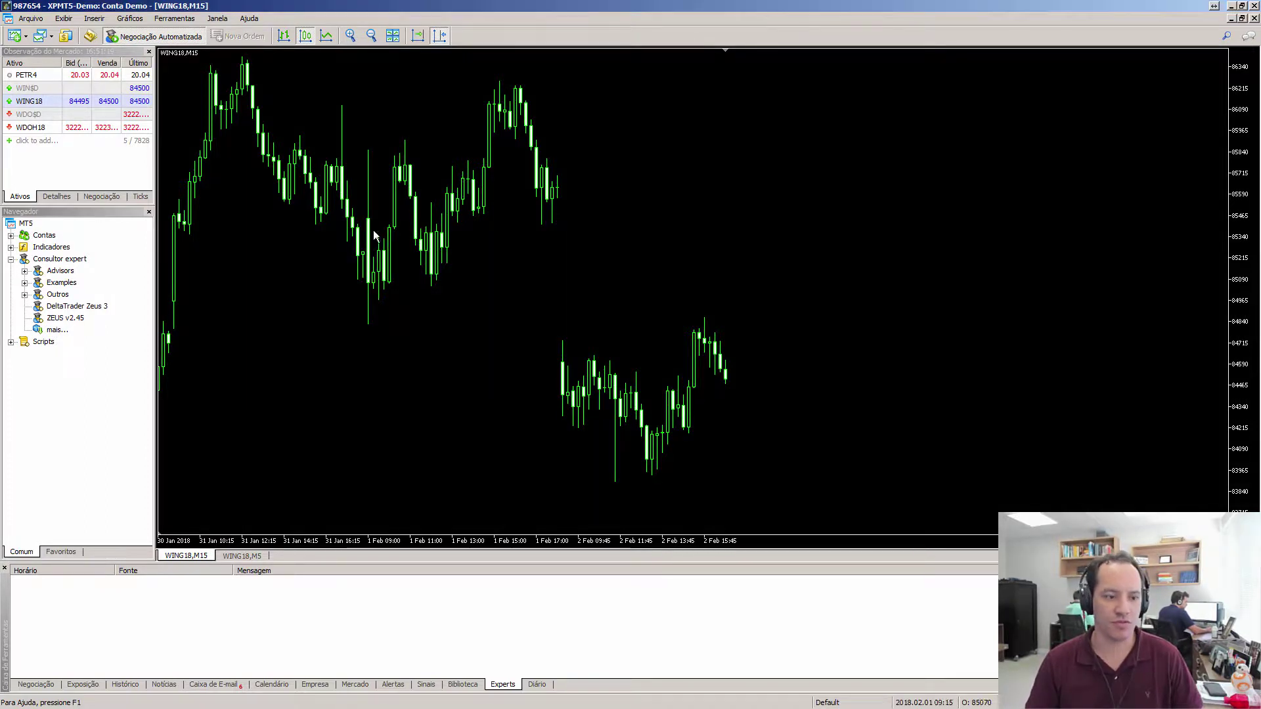
# Step: Attach the DeltaTrader Zeus 3 expert advisor to the WING18 M15 chart and locate the FILTROS GLOBAIS section of its input parameters
pyautogui.click(72, 307)
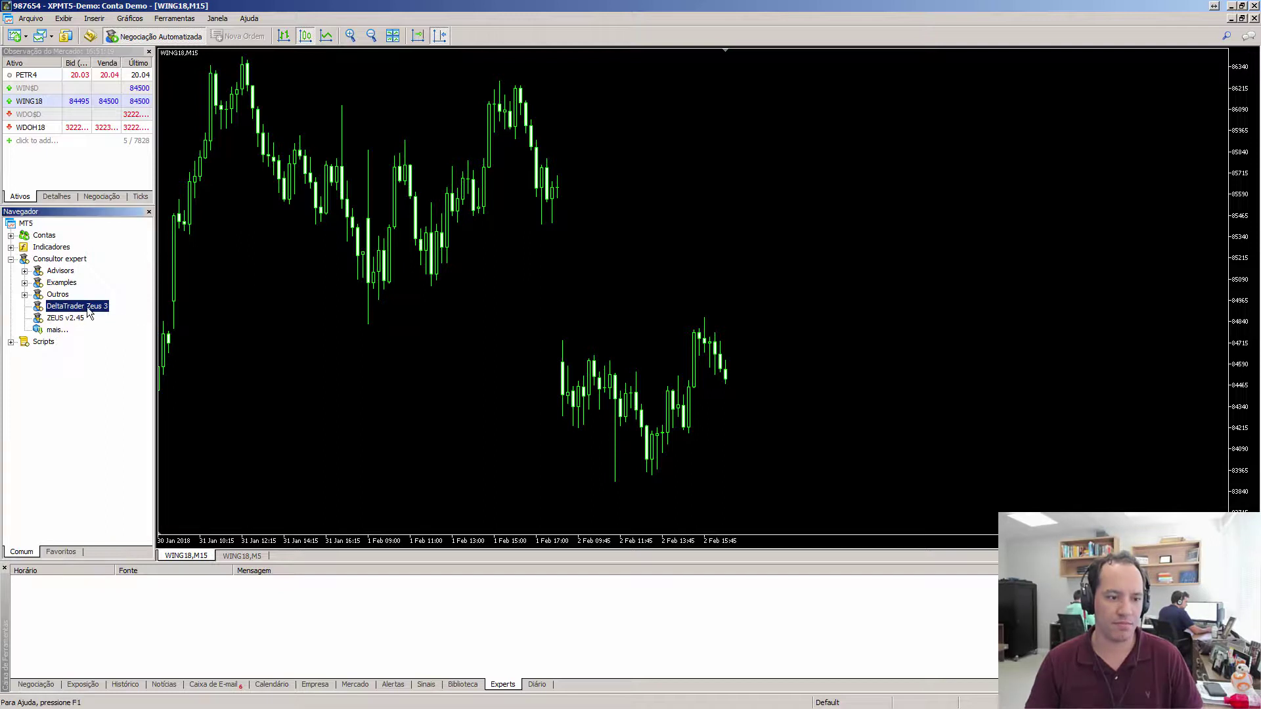
pyautogui.moveTo(90, 313); pyautogui.dragTo(272, 302)
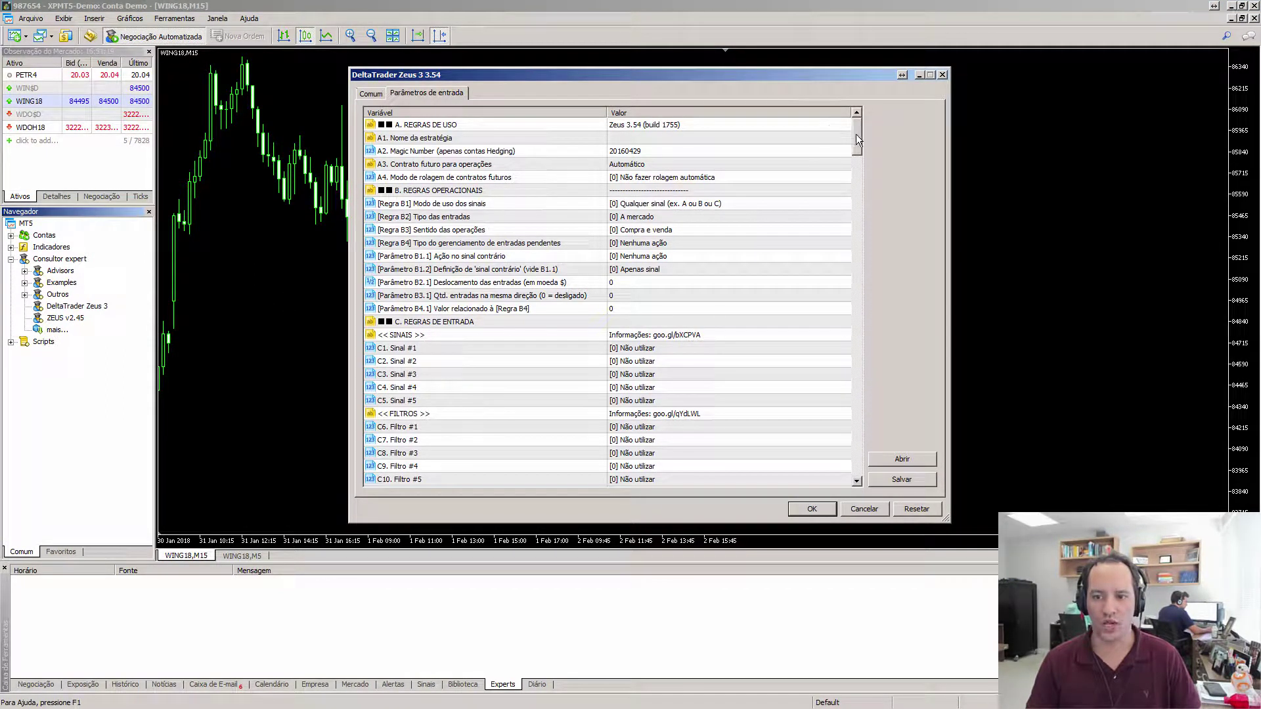
pyautogui.scroll(-10, 856, 138)
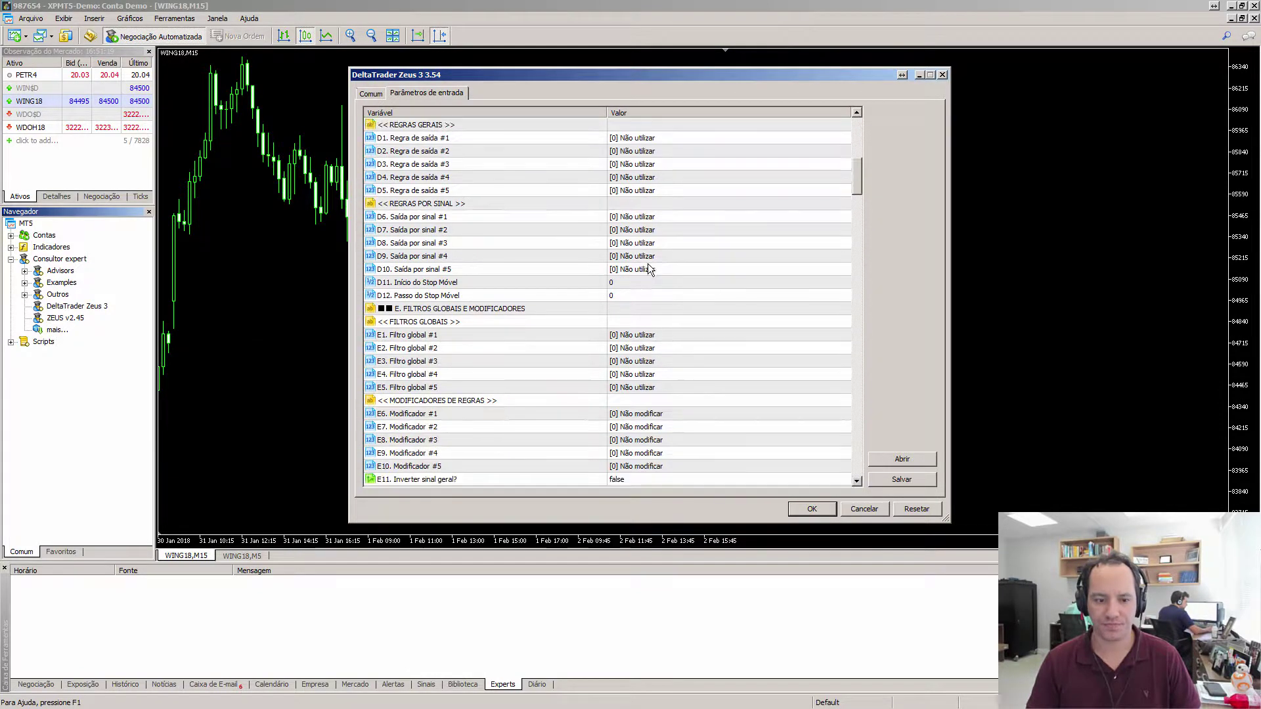
pyautogui.scroll(-2, 648, 269)
pyautogui.click(502, 242)
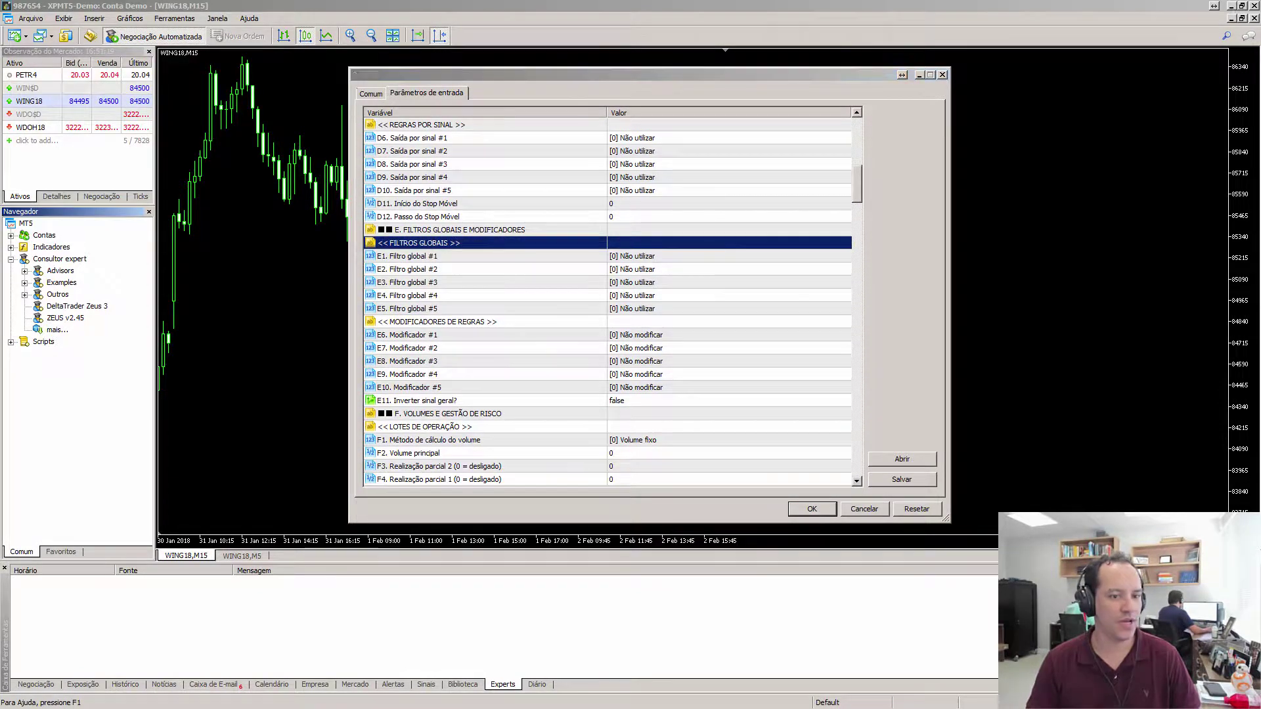
pyautogui.moveTo(528, 225); pyautogui.dragTo(602, 227)
pyautogui.moveTo(542, 338); pyautogui.dragTo(610, 338)
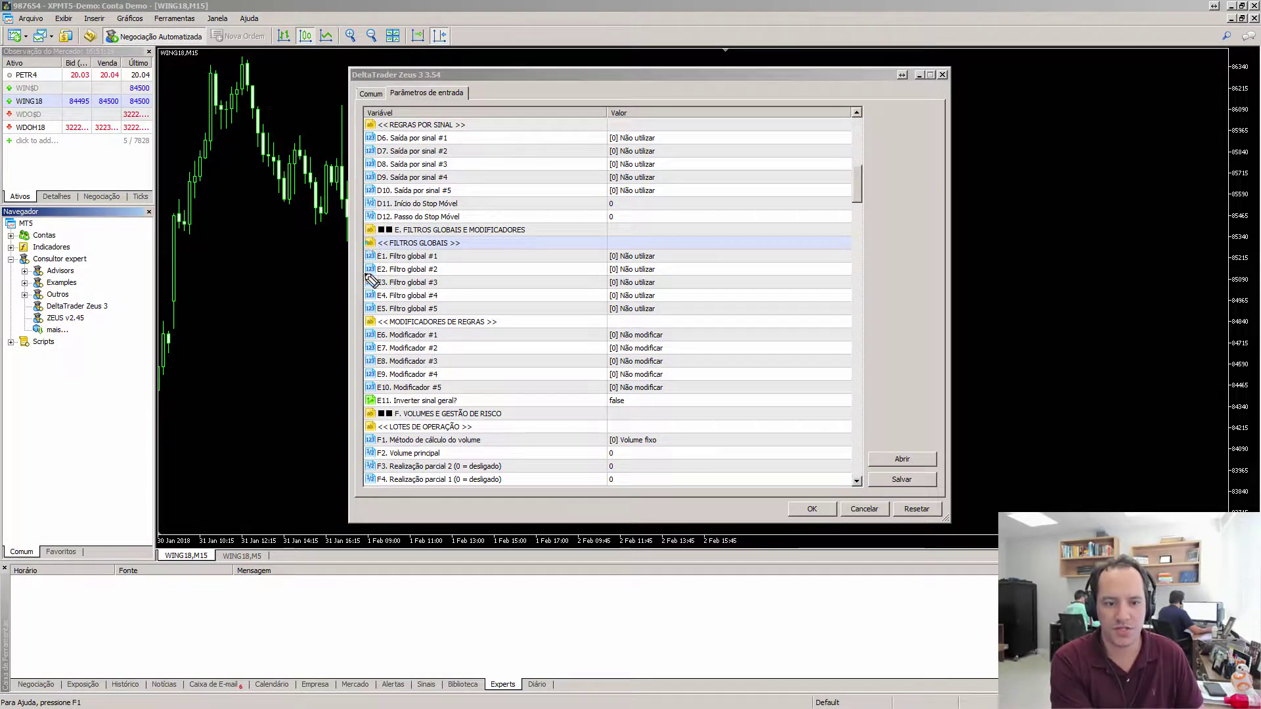
pyautogui.moveTo(366, 242)
pyautogui.mouseDown()
pyautogui.moveTo(363, 320)
pyautogui.moveTo(682, 323)
pyautogui.moveTo(648, 240)
pyautogui.moveTo(371, 251)
pyautogui.mouseUp()
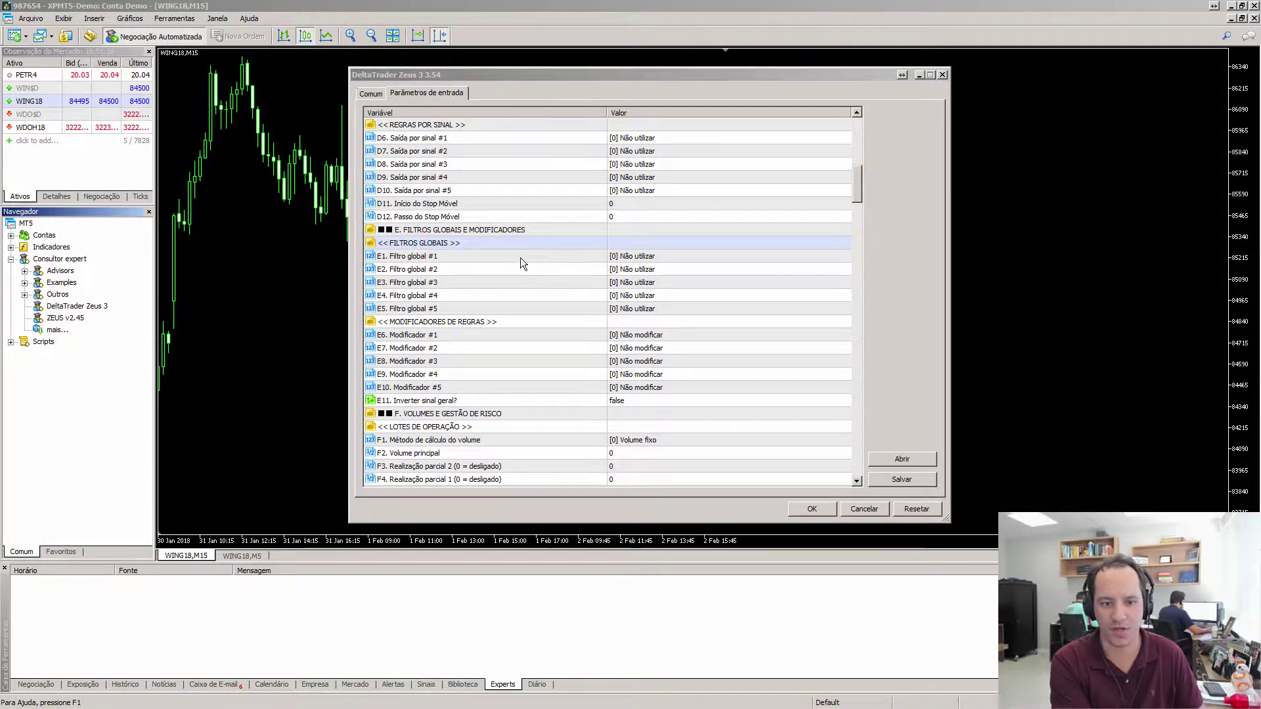
# Step: Set E1. Filtro global #1 to [4] Filtro de gap and apply the expert advisor's parameters
pyautogui.click(657, 258)
pyautogui.click(655, 258)
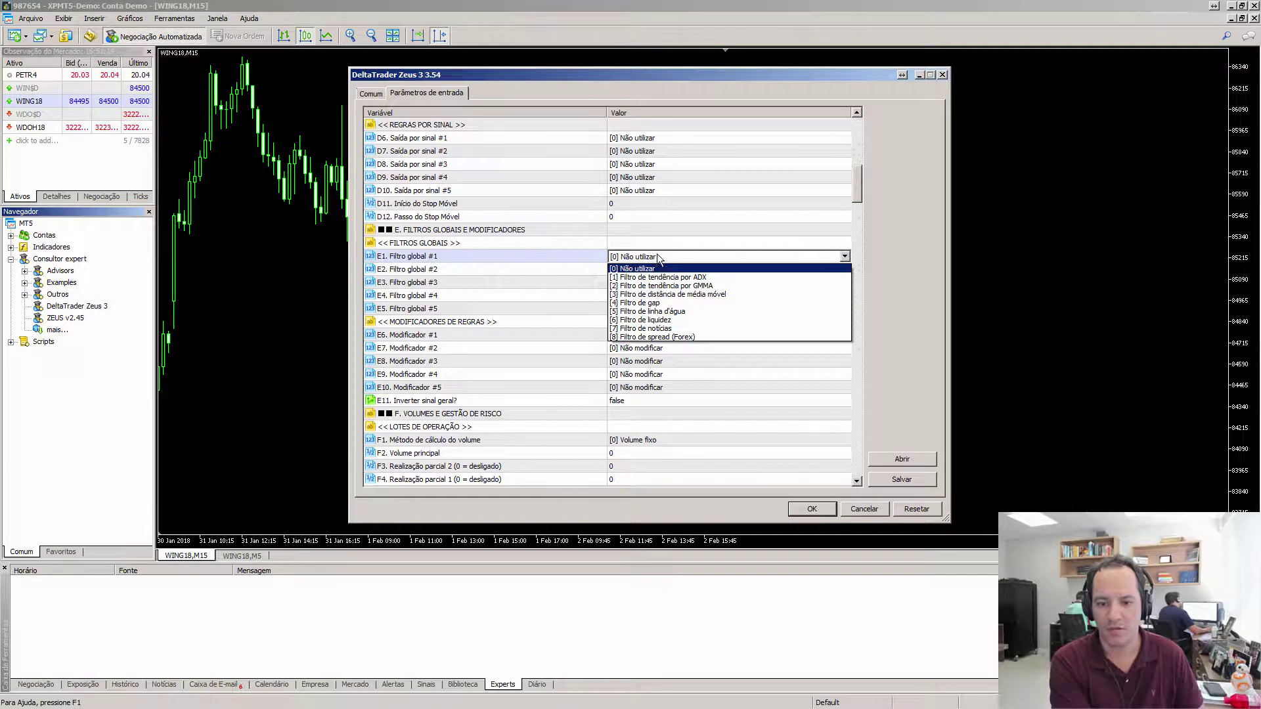
pyautogui.click(640, 303)
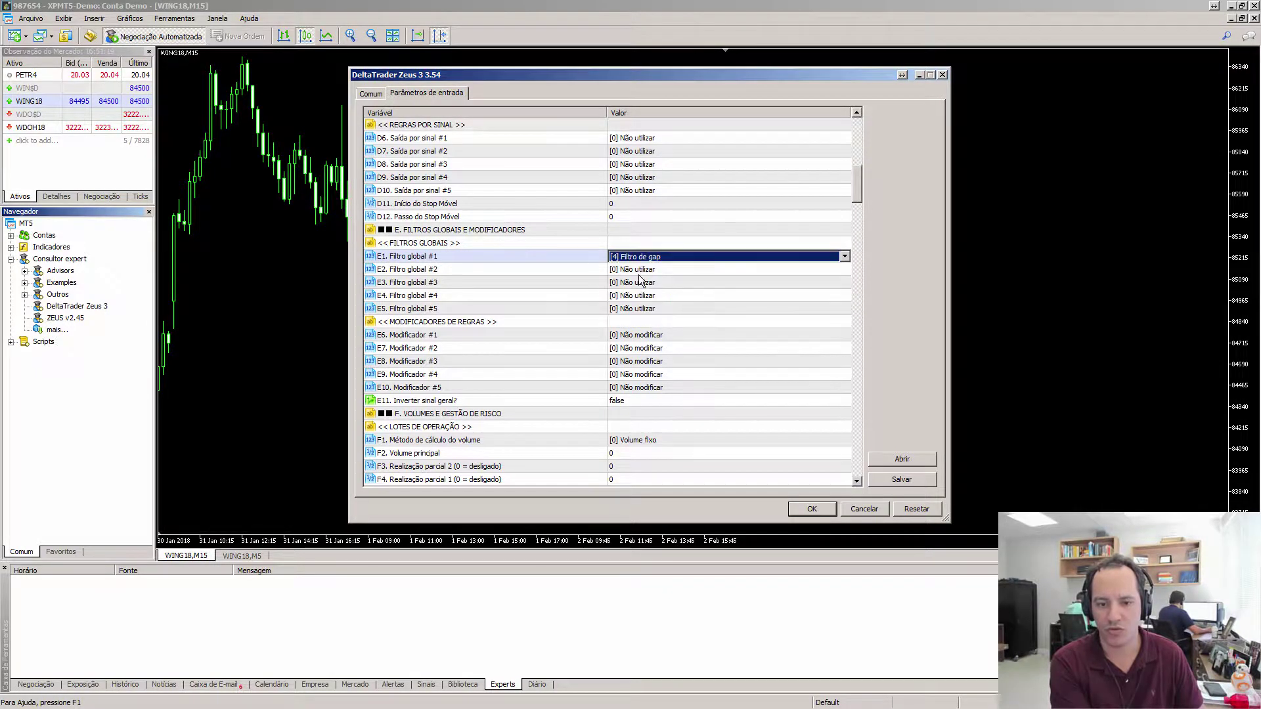
pyautogui.click(601, 256)
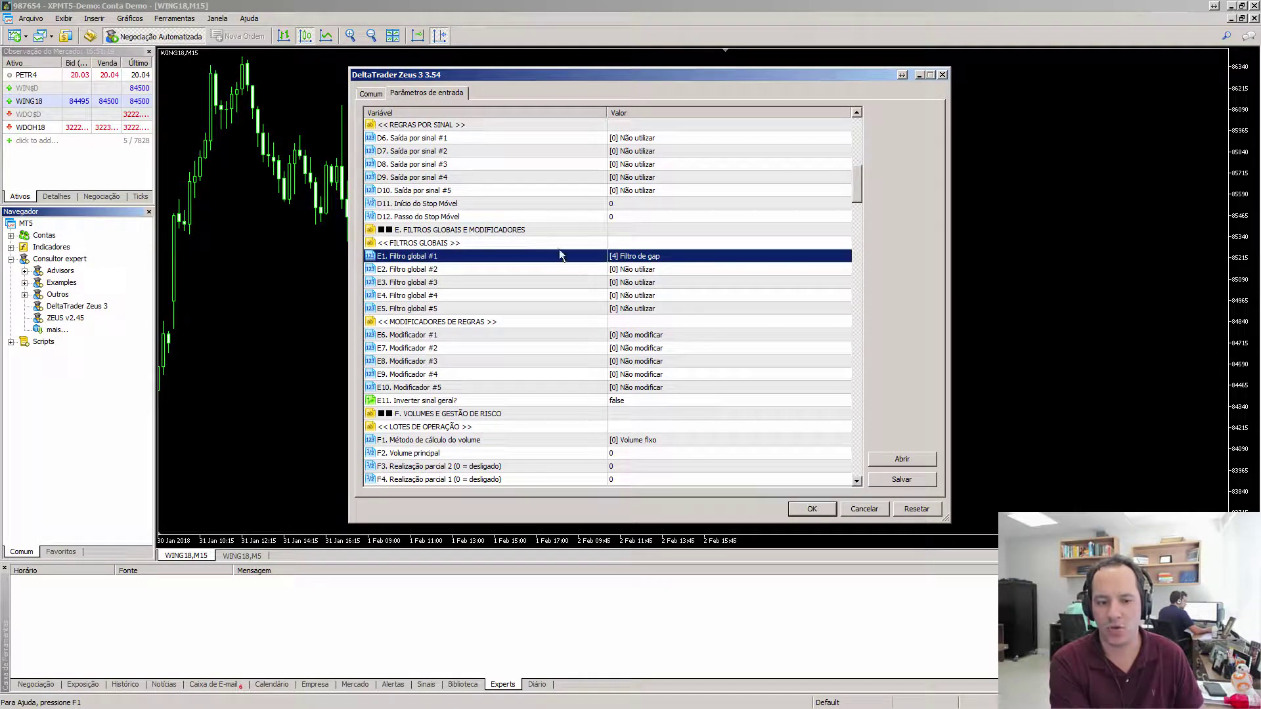
pyautogui.click(821, 507)
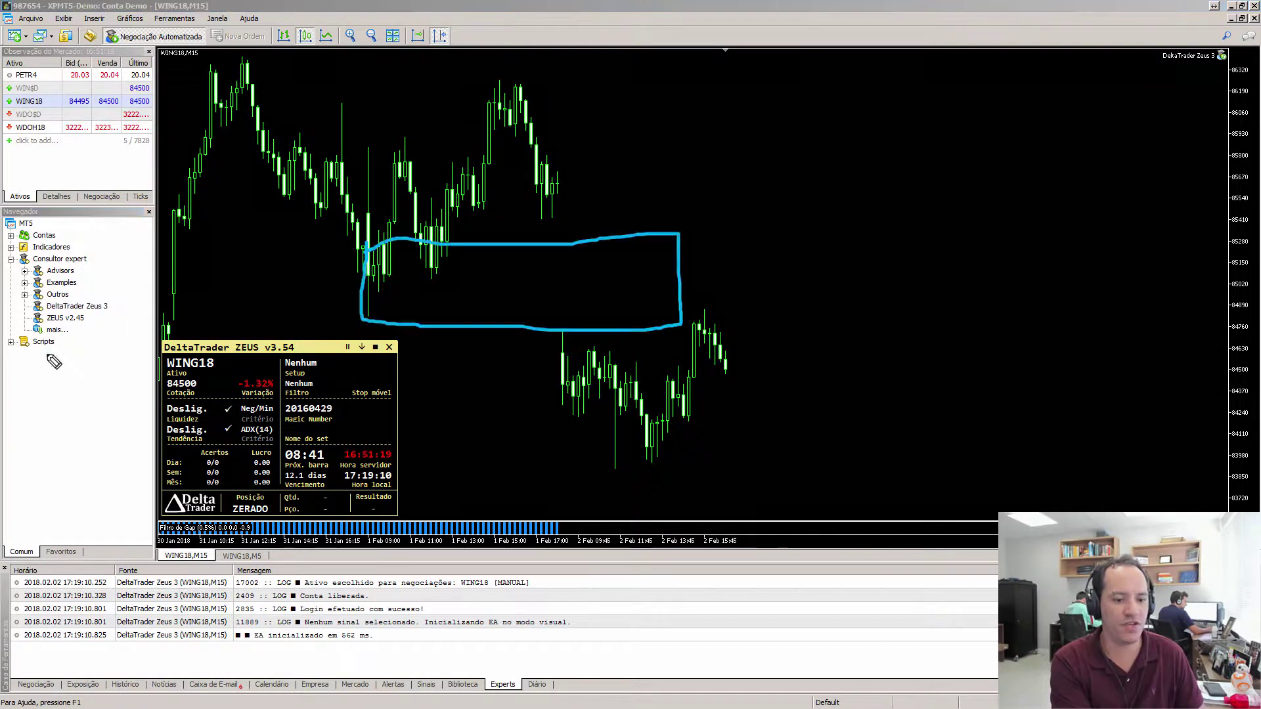
# Step: Box the Filtro de Gap strip below the chart in blue and yellow, point a pink arrow at its label, and clear the markings
pyautogui.press('Escape')
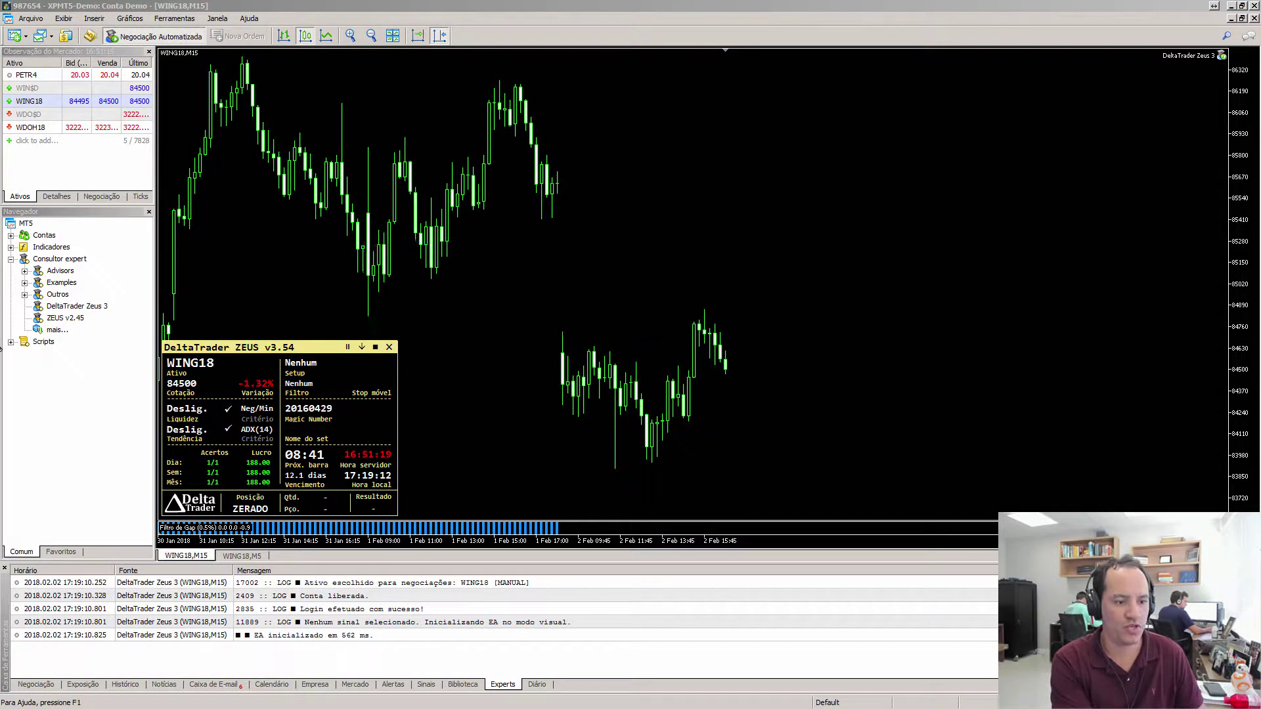
pyautogui.moveTo(152, 509)
pyautogui.mouseDown()
pyautogui.moveTo(222, 553)
pyautogui.moveTo(682, 555)
pyautogui.moveTo(743, 550)
pyautogui.moveTo(747, 510)
pyautogui.moveTo(172, 520)
pyautogui.moveTo(174, 531)
pyautogui.mouseUp()
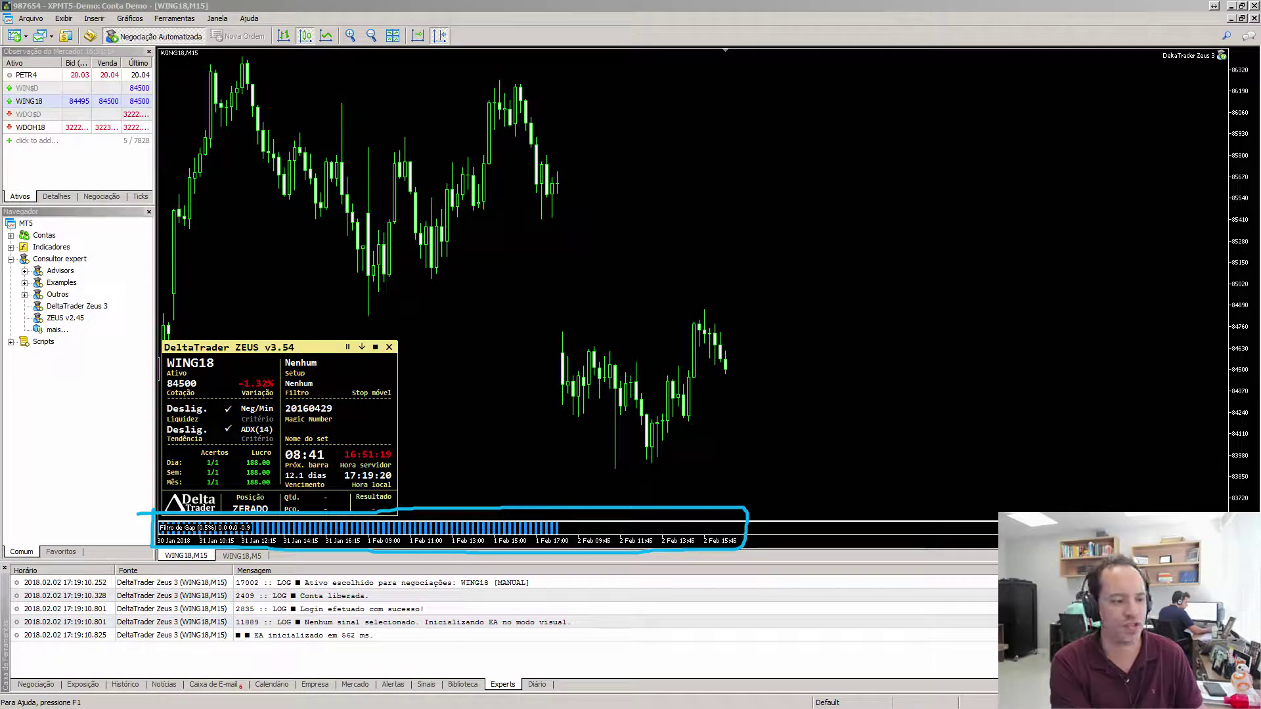
pyautogui.moveTo(141, 498)
pyautogui.mouseDown()
pyautogui.moveTo(140, 578)
pyautogui.moveTo(715, 581)
pyautogui.moveTo(752, 564)
pyautogui.moveTo(607, 496)
pyautogui.moveTo(124, 499)
pyautogui.mouseUp()
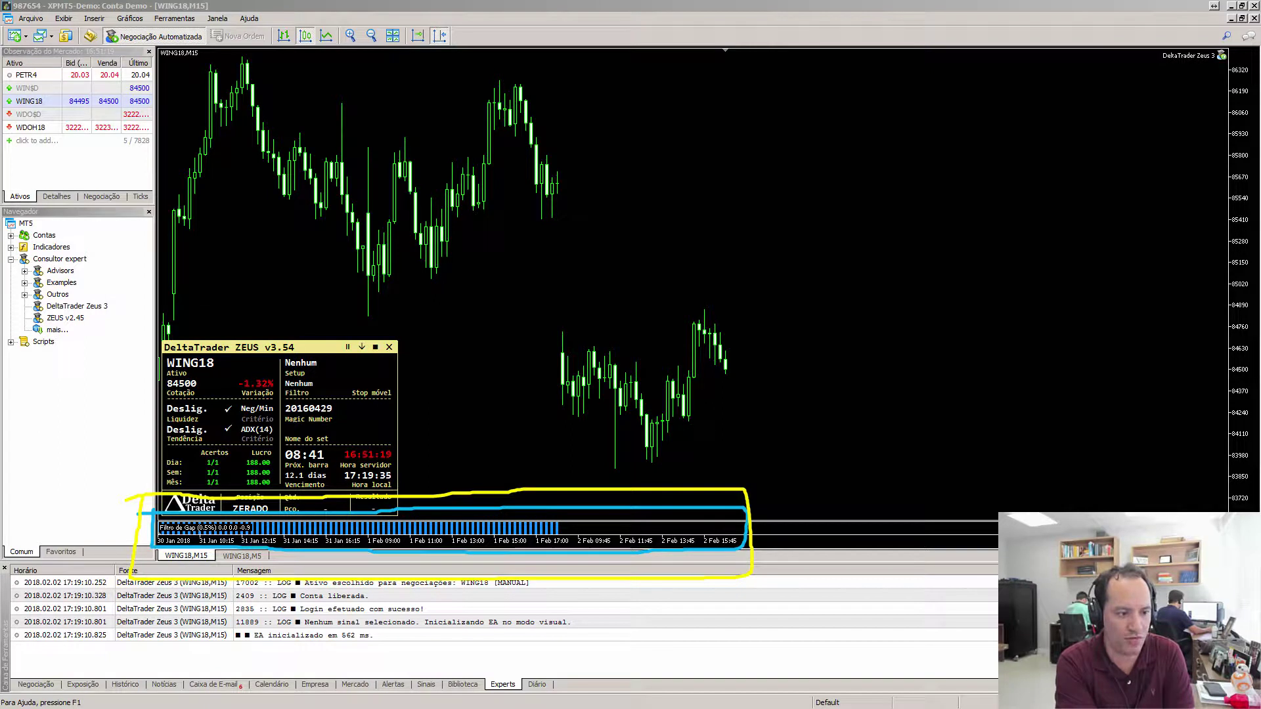
pyautogui.moveTo(161, 534)
pyautogui.mouseDown()
pyautogui.moveTo(203, 543)
pyautogui.moveTo(167, 522)
pyautogui.moveTo(181, 647)
pyautogui.mouseUp()
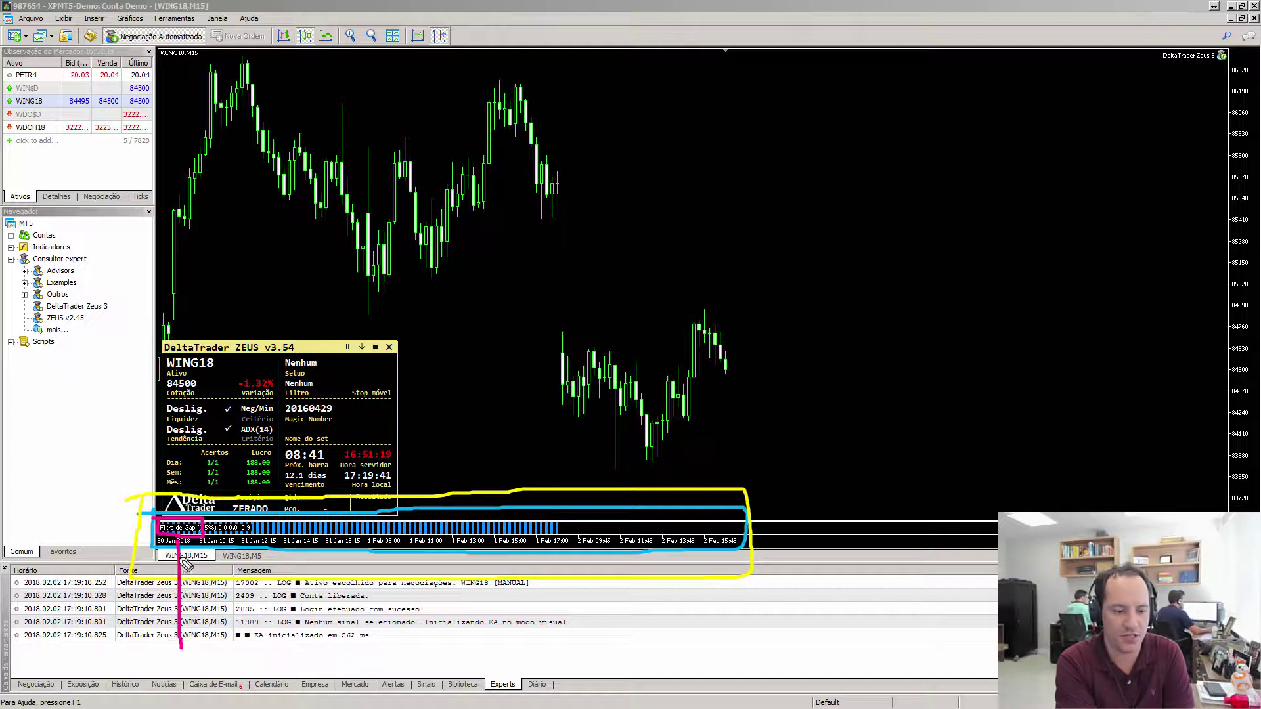
pyautogui.moveTo(182, 543)
pyautogui.mouseDown()
pyautogui.moveTo(155, 576)
pyautogui.moveTo(197, 563)
pyautogui.mouseUp()
pyautogui.moveTo(197, 564); pyautogui.dragTo(215, 585)
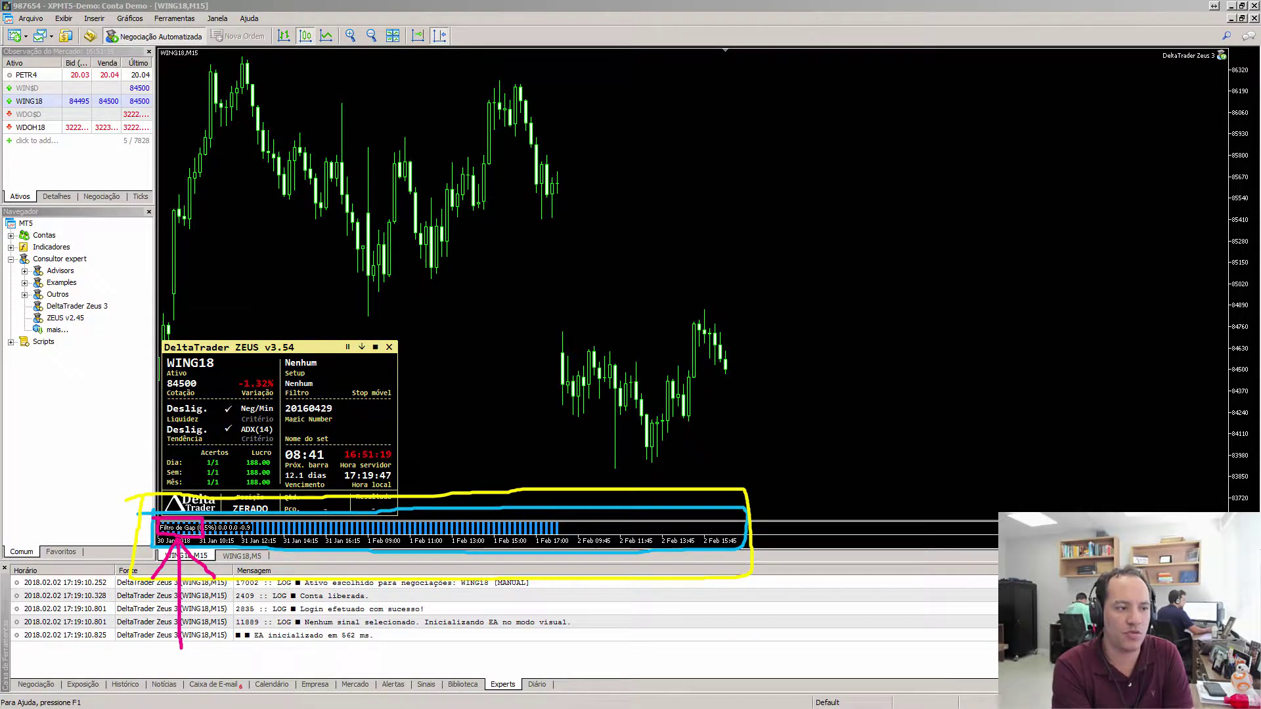
pyautogui.press('Escape')
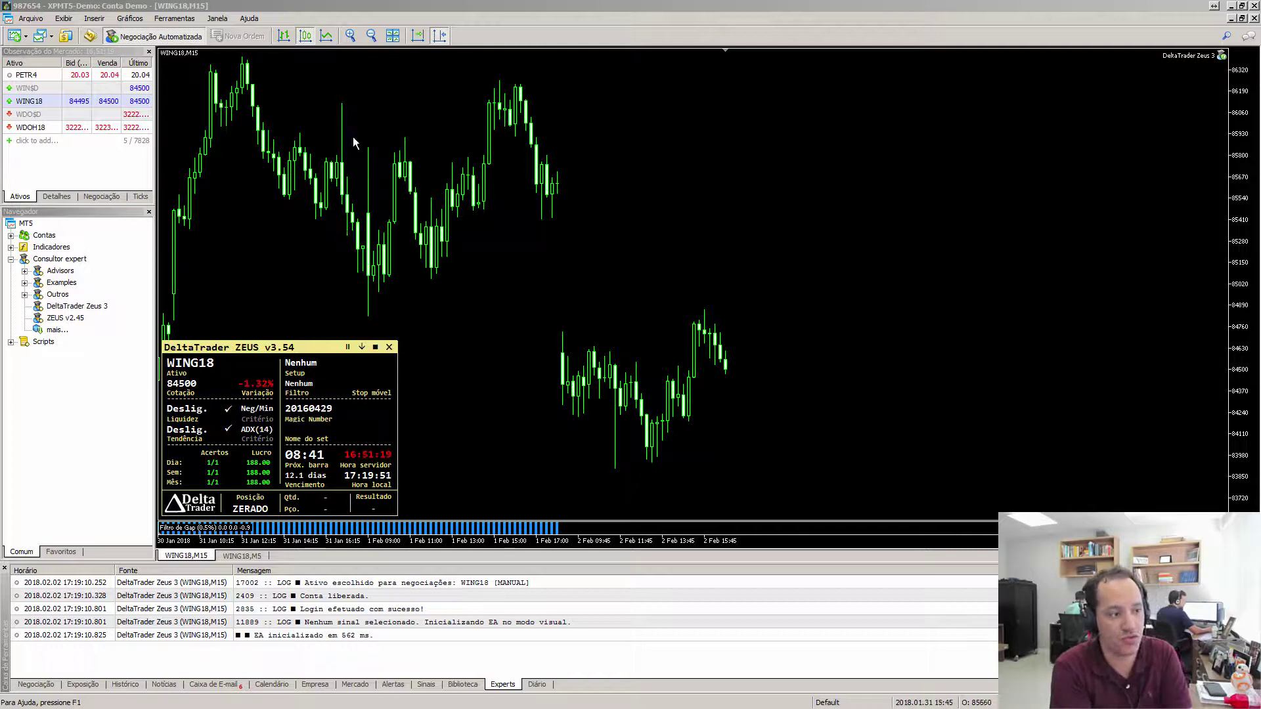
# Step: Restore the strip's markings, link the price gap to it with a pink line, box its barless section in blue, and clear everything
pyautogui.hotkey('ctrl', 'z')
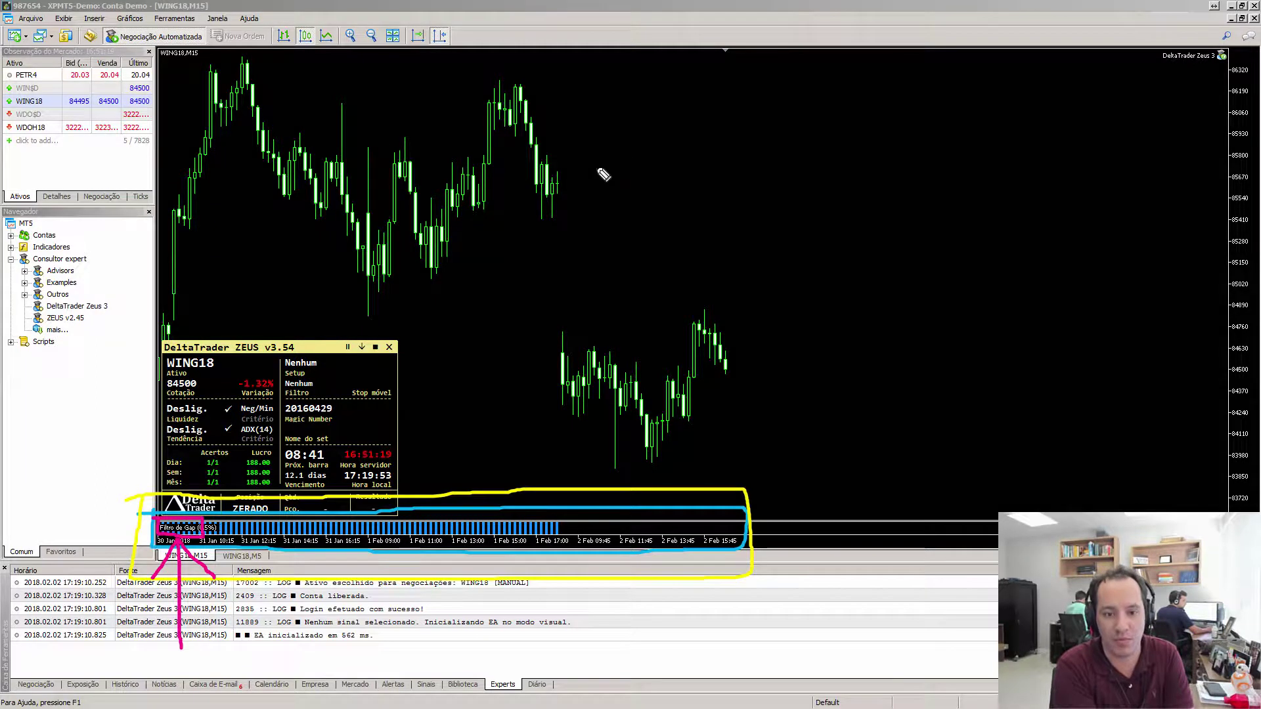
pyautogui.moveTo(559, 194)
pyautogui.mouseDown()
pyautogui.moveTo(555, 549)
pyautogui.moveTo(413, 525)
pyautogui.moveTo(150, 528)
pyautogui.moveTo(460, 539)
pyautogui.moveTo(554, 524)
pyautogui.mouseUp()
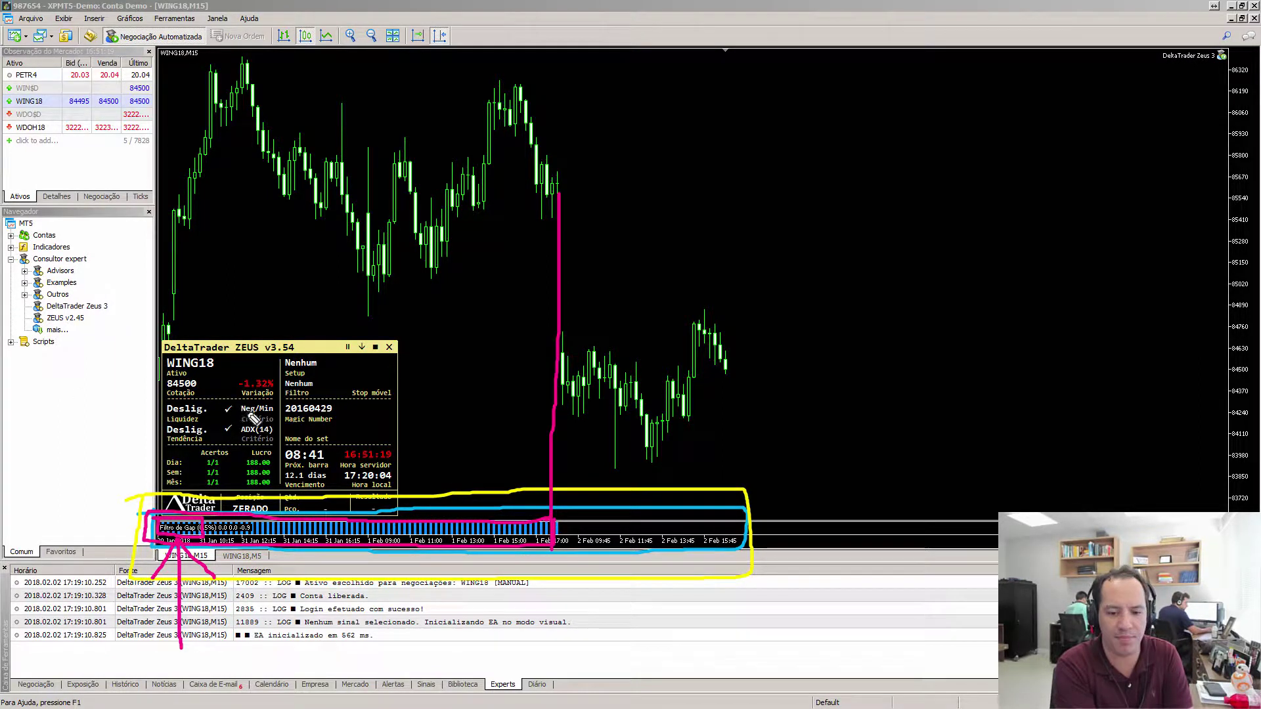
pyautogui.moveTo(617, 507)
pyautogui.mouseDown()
pyautogui.moveTo(559, 522)
pyautogui.moveTo(571, 551)
pyautogui.moveTo(750, 540)
pyautogui.moveTo(714, 511)
pyautogui.moveTo(566, 505)
pyautogui.mouseUp()
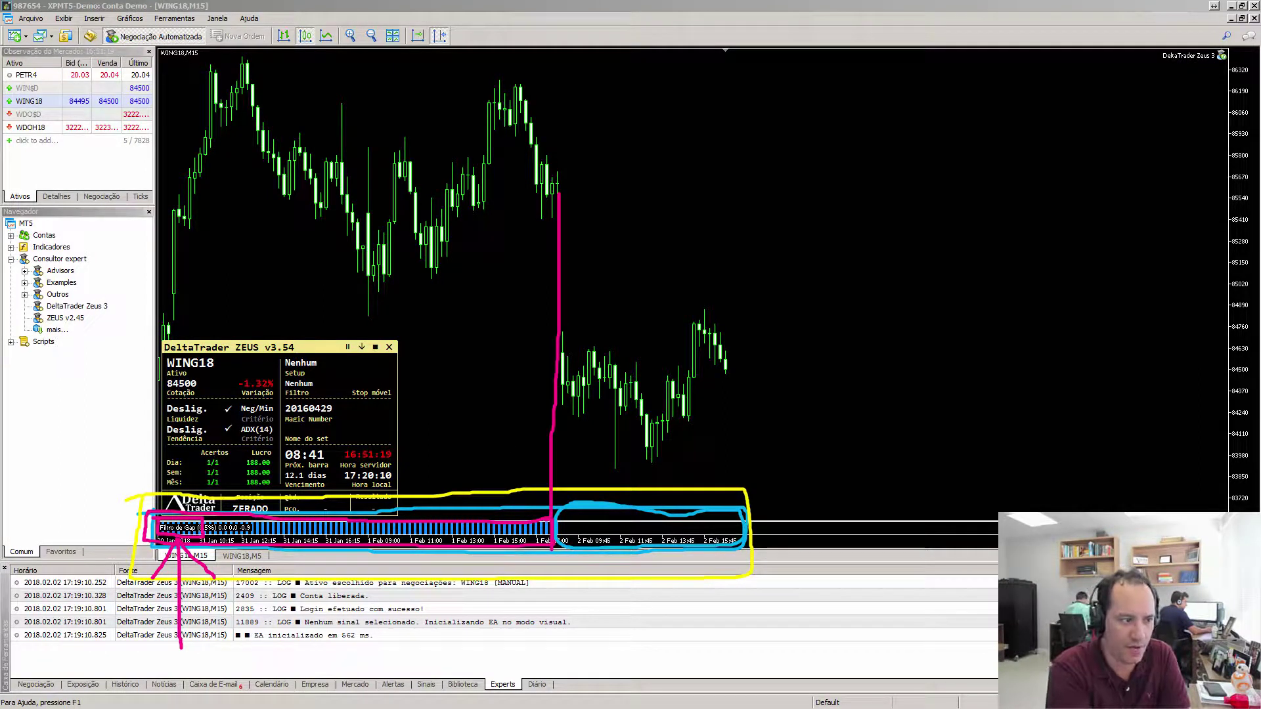
pyautogui.press('Escape')
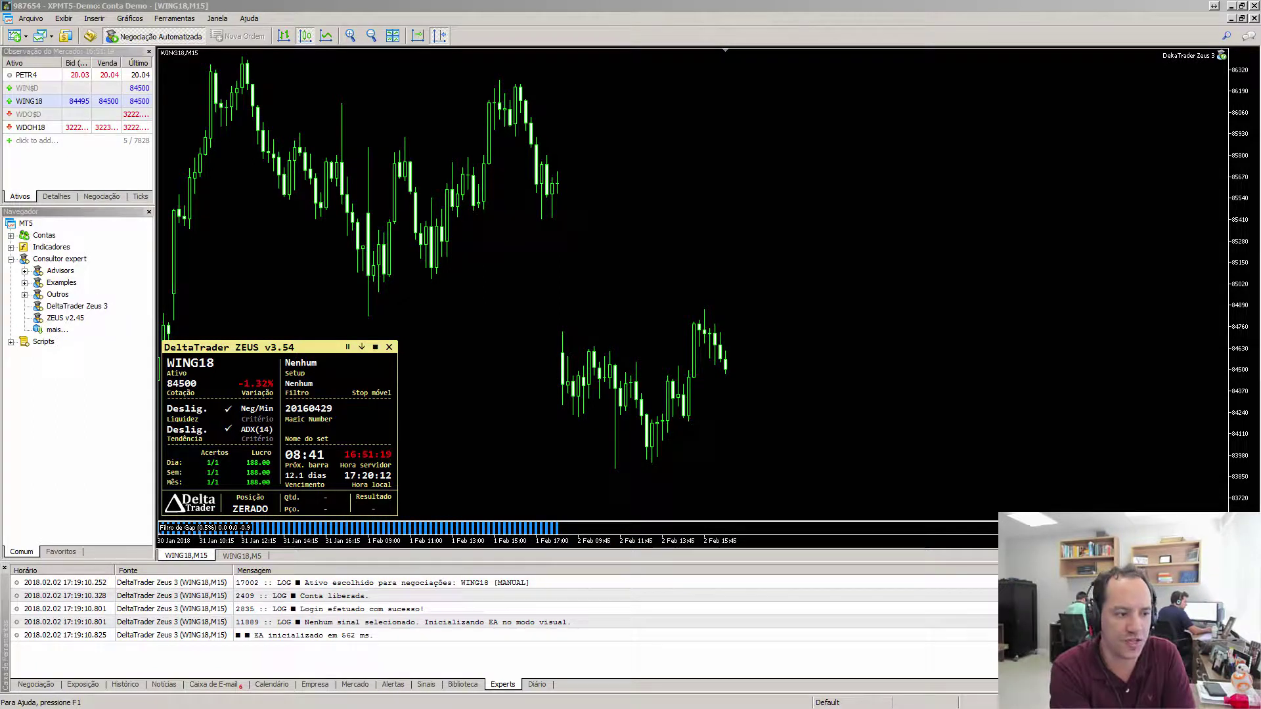
# Step: Draw a blue line from the gap down to the filter strip, with an arrow toward the earlier candles and a box around the strip's blue bars
pyautogui.moveTo(564, 233)
pyautogui.mouseDown()
pyautogui.moveTo(575, 502)
pyautogui.moveTo(560, 494)
pyautogui.mouseUp()
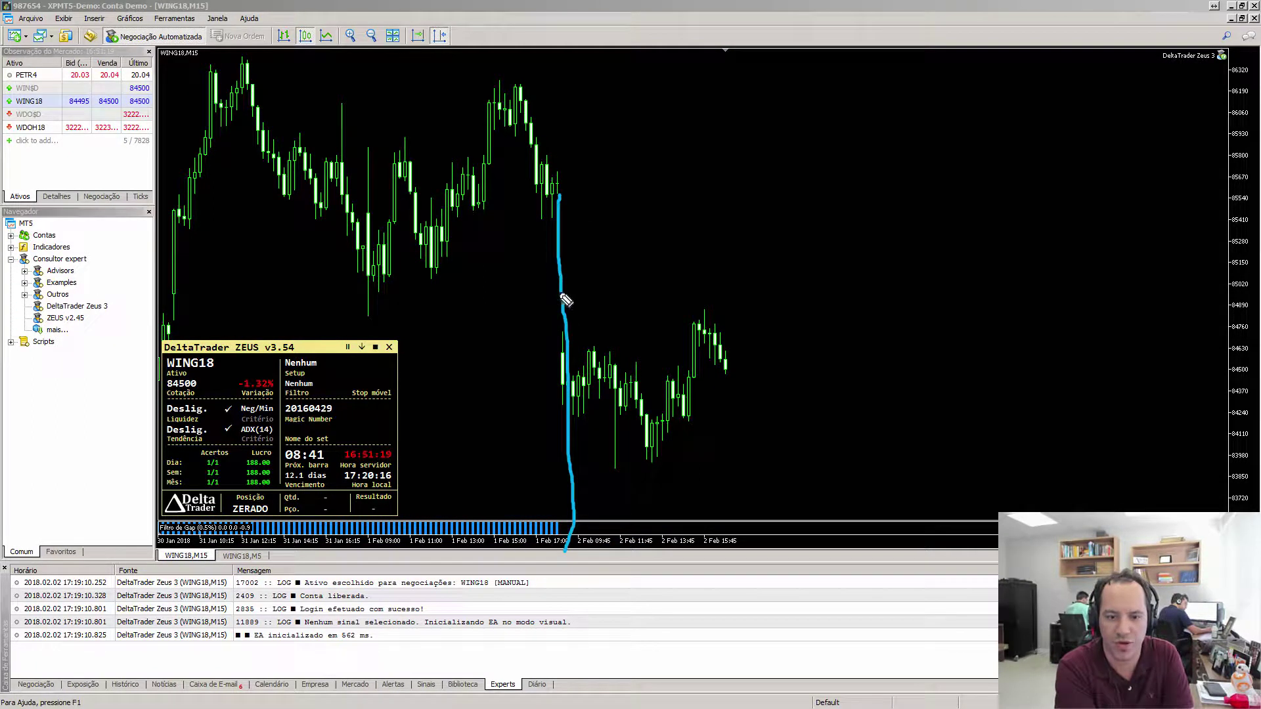
pyautogui.moveTo(561, 291)
pyautogui.mouseDown()
pyautogui.moveTo(399, 294)
pyautogui.moveTo(424, 254)
pyautogui.moveTo(428, 320)
pyautogui.mouseUp()
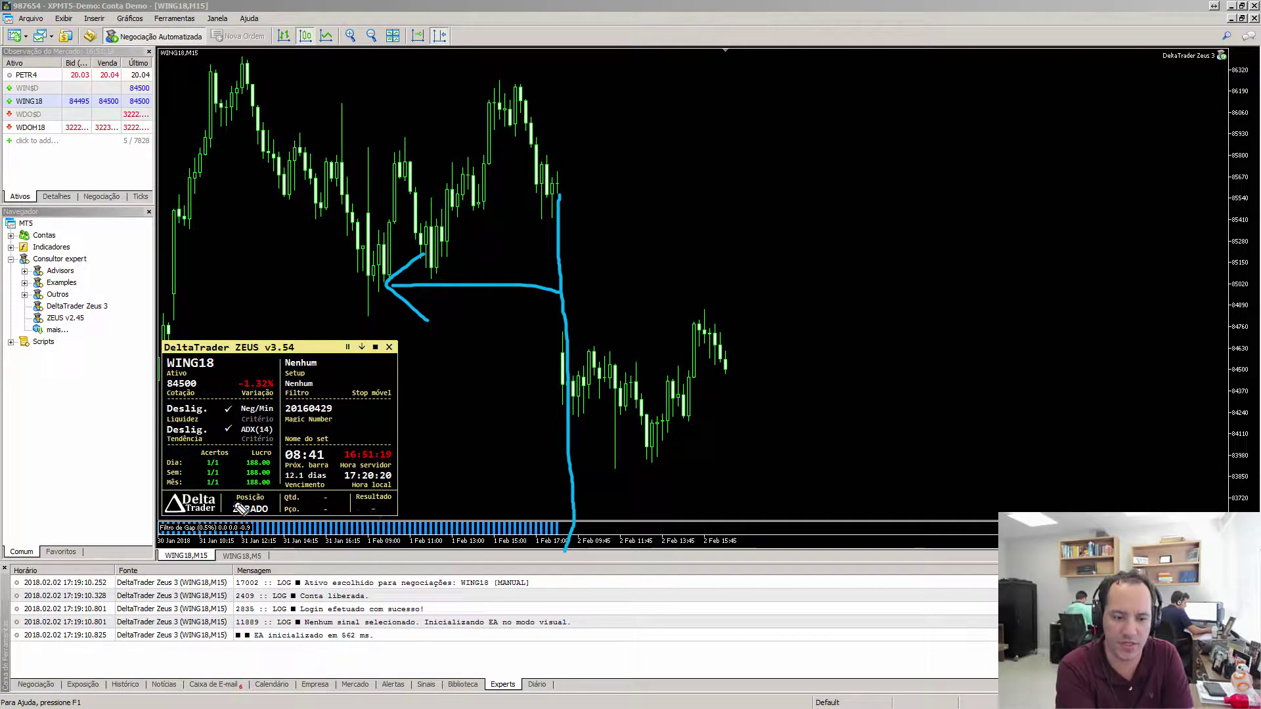
pyautogui.moveTo(151, 520)
pyautogui.mouseDown()
pyautogui.moveTo(164, 552)
pyautogui.moveTo(578, 555)
pyautogui.moveTo(575, 507)
pyautogui.moveTo(149, 518)
pyautogui.mouseUp()
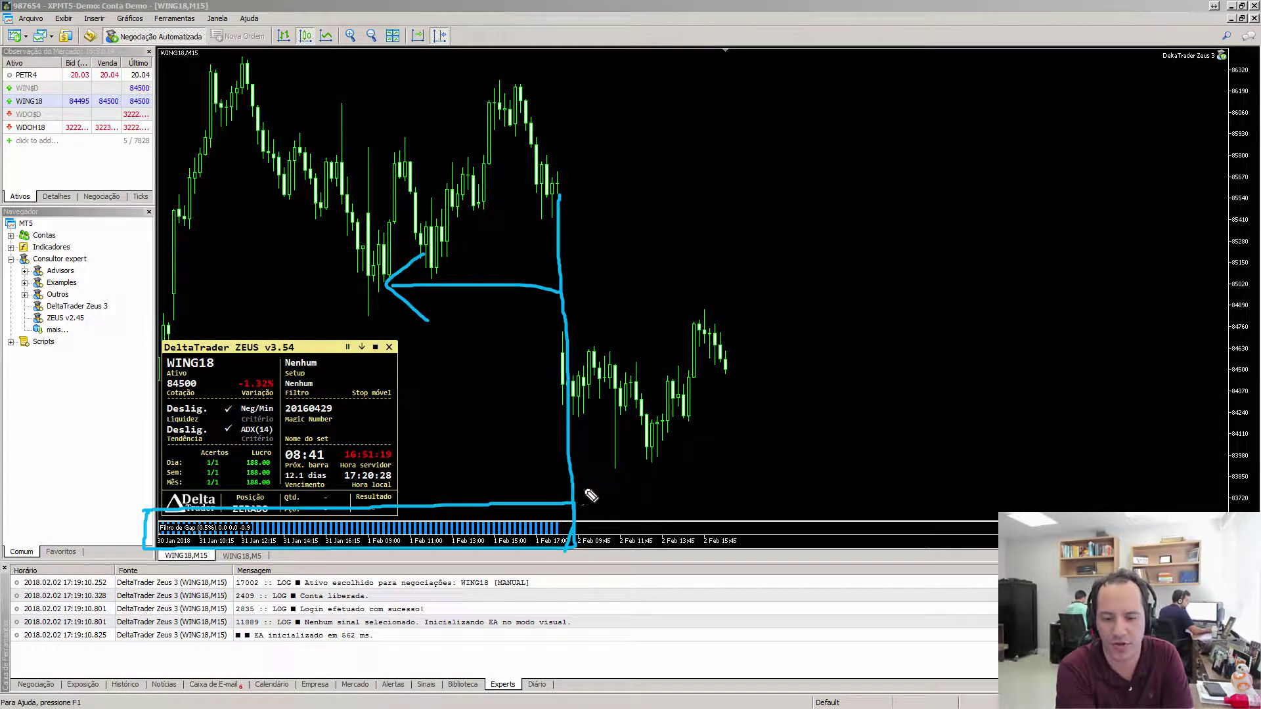
# Step: Box the filter strip's 2 February section in pink and mark both edges of the price gap with pink lines
pyautogui.moveTo(575, 549)
pyautogui.mouseDown()
pyautogui.moveTo(573, 520)
pyautogui.moveTo(577, 558)
pyautogui.moveTo(726, 551)
pyautogui.moveTo(755, 529)
pyautogui.moveTo(678, 506)
pyautogui.moveTo(566, 500)
pyautogui.mouseUp()
pyautogui.moveTo(557, 333); pyautogui.dragTo(667, 331)
pyautogui.moveTo(558, 196); pyautogui.dragTo(672, 194)
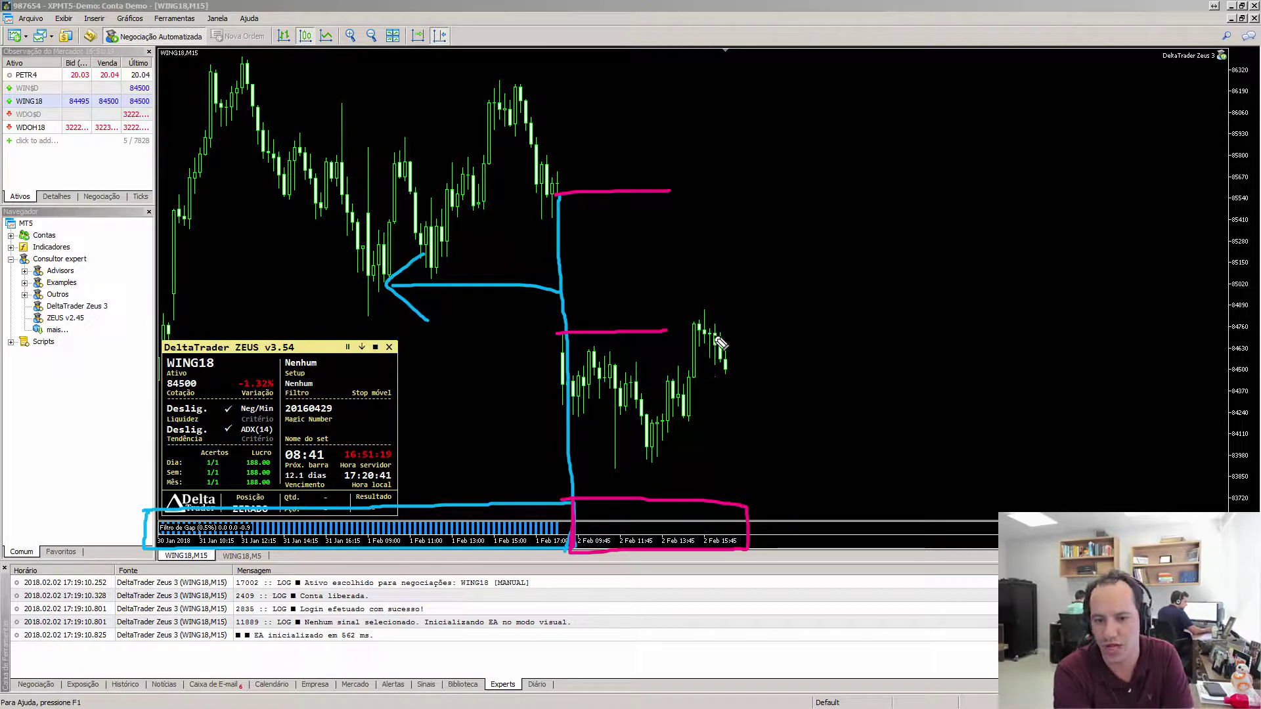
# Step: Sketch a pink projected price path closing the gap, and box the following filter strip section in pink with blue bars inside
pyautogui.moveTo(706, 315)
pyautogui.mouseDown()
pyautogui.moveTo(777, 236)
pyautogui.moveTo(794, 186)
pyautogui.moveTo(818, 185)
pyautogui.mouseUp()
pyautogui.moveTo(563, 195); pyautogui.dragTo(799, 185)
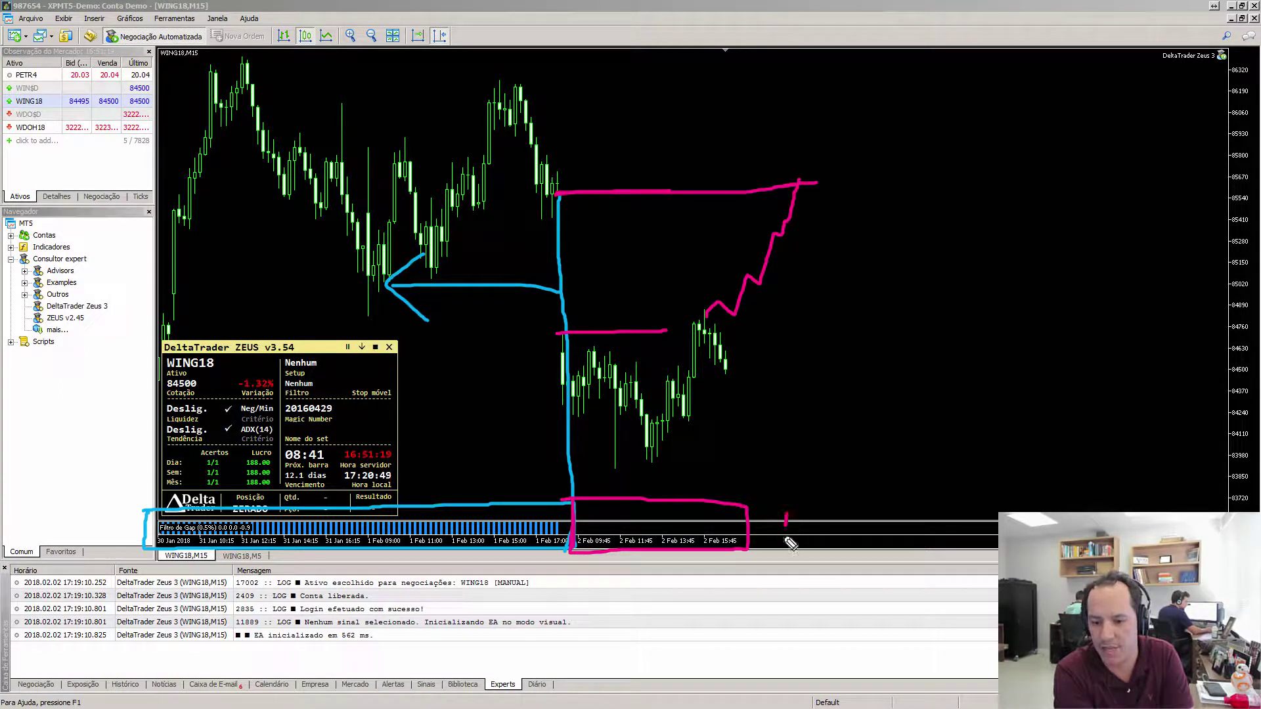
pyautogui.moveTo(789, 543); pyautogui.dragTo(968, 548)
pyautogui.moveTo(788, 511); pyautogui.dragTo(1011, 506)
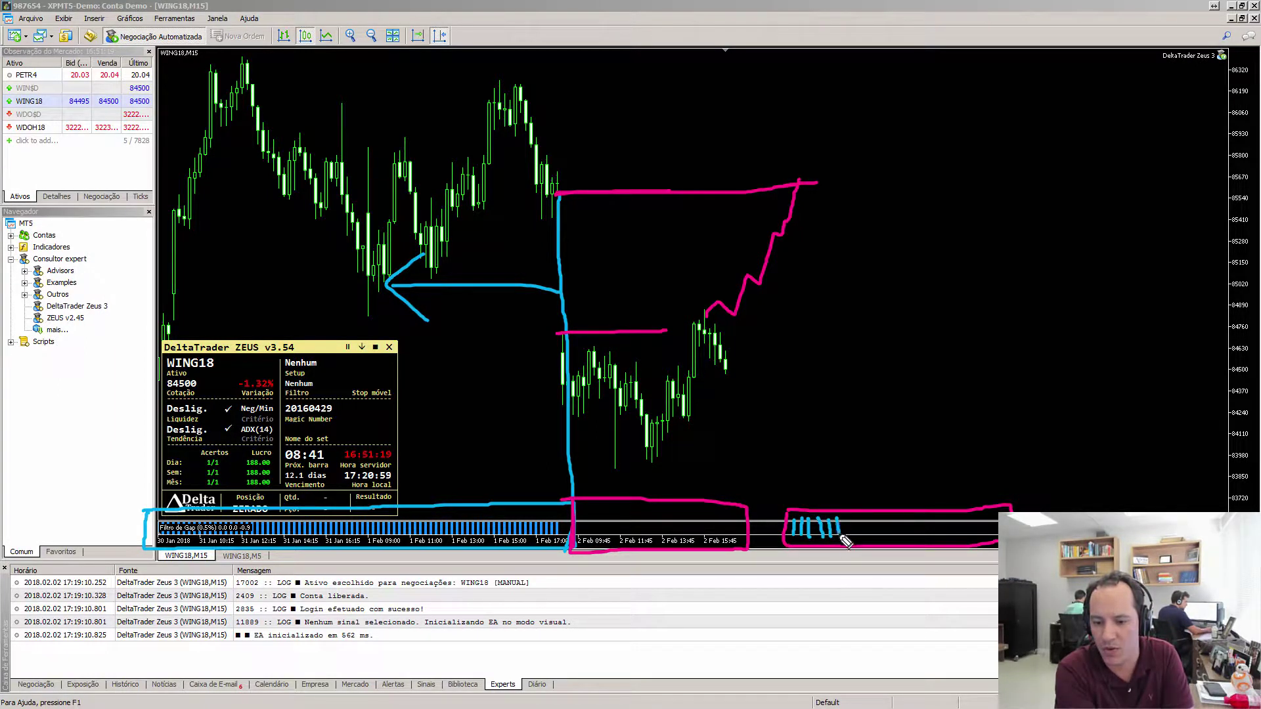
pyautogui.moveTo(850, 523); pyautogui.dragTo(852, 539)
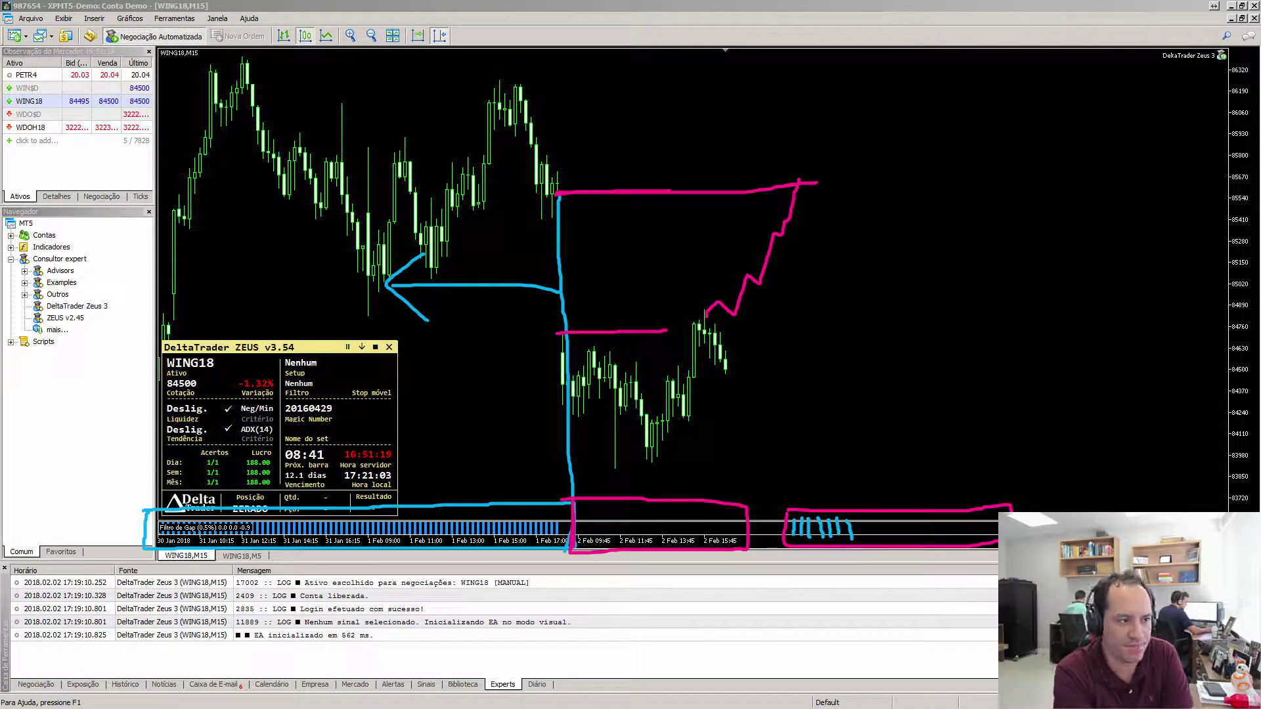
# Step: Clear the drawings and open the DeltaTrader Zeus 3 input parameters at the global filters section containing H4, the gap filter
pyautogui.press('e')
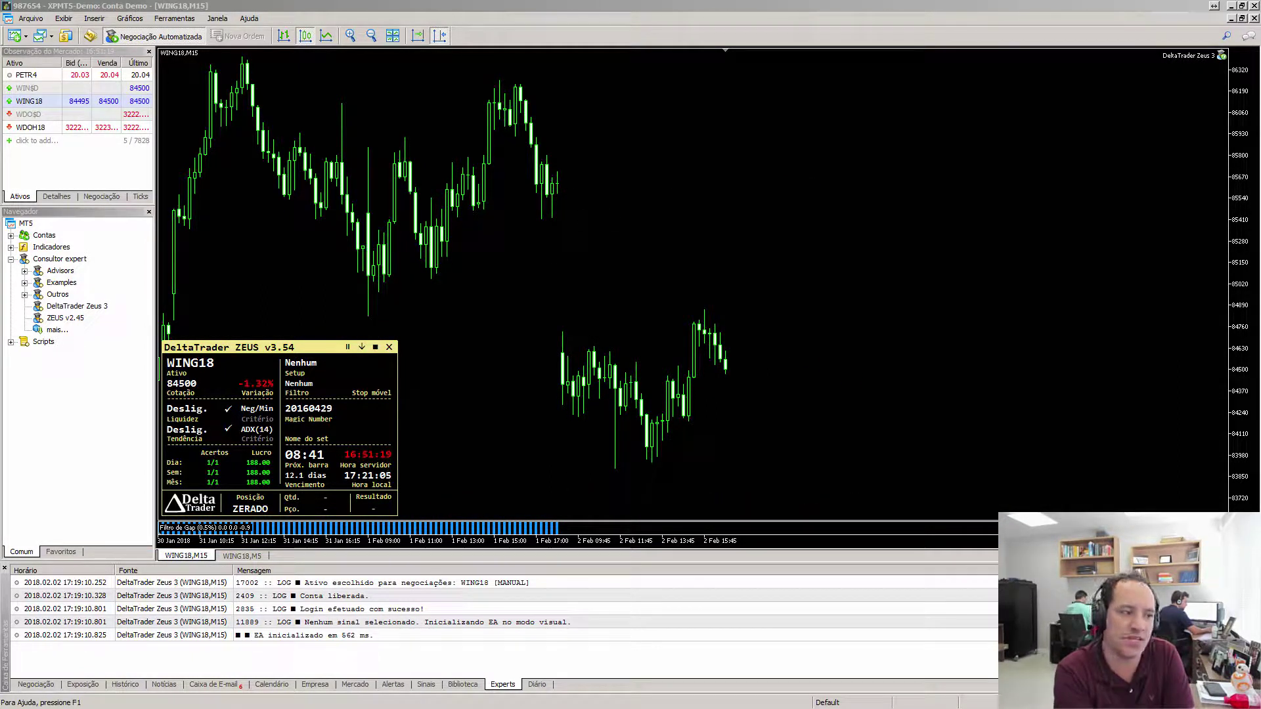
pyautogui.doubleClick(1221, 56)
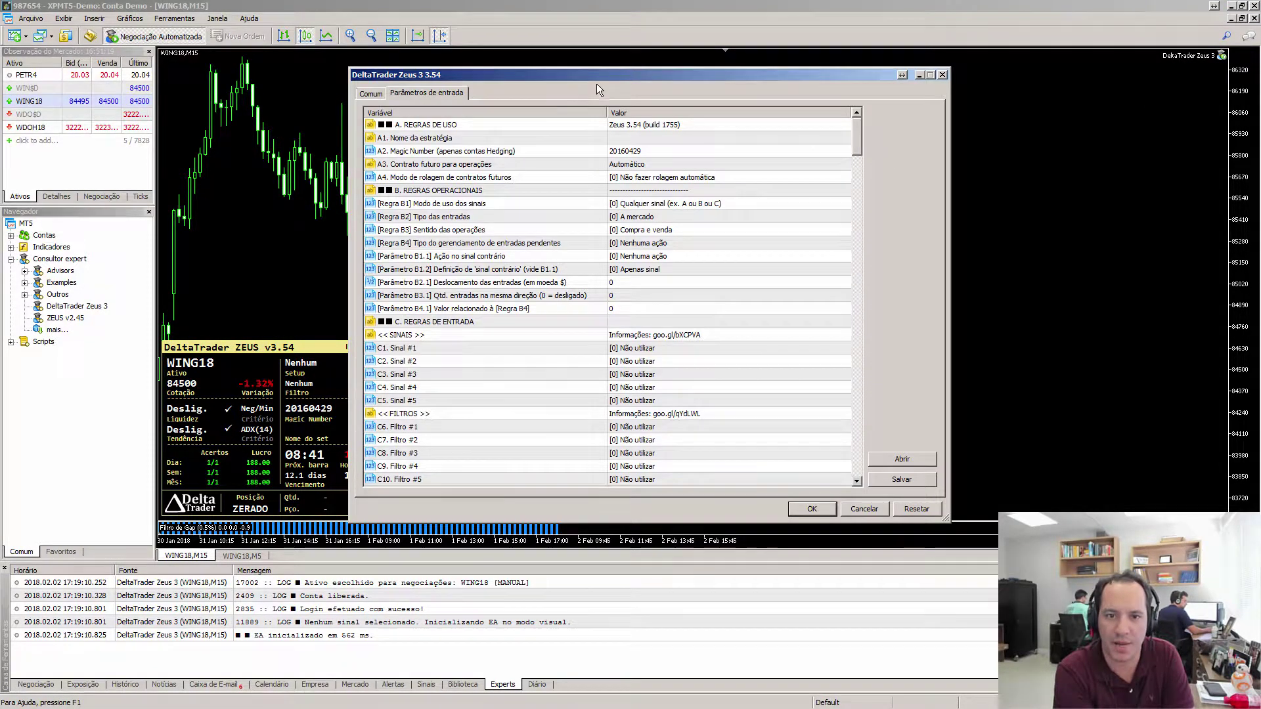
pyautogui.moveTo(859, 131); pyautogui.dragTo(857, 187)
pyautogui.scroll(-3, 824, 206)
pyautogui.scroll(-10, 645, 231)
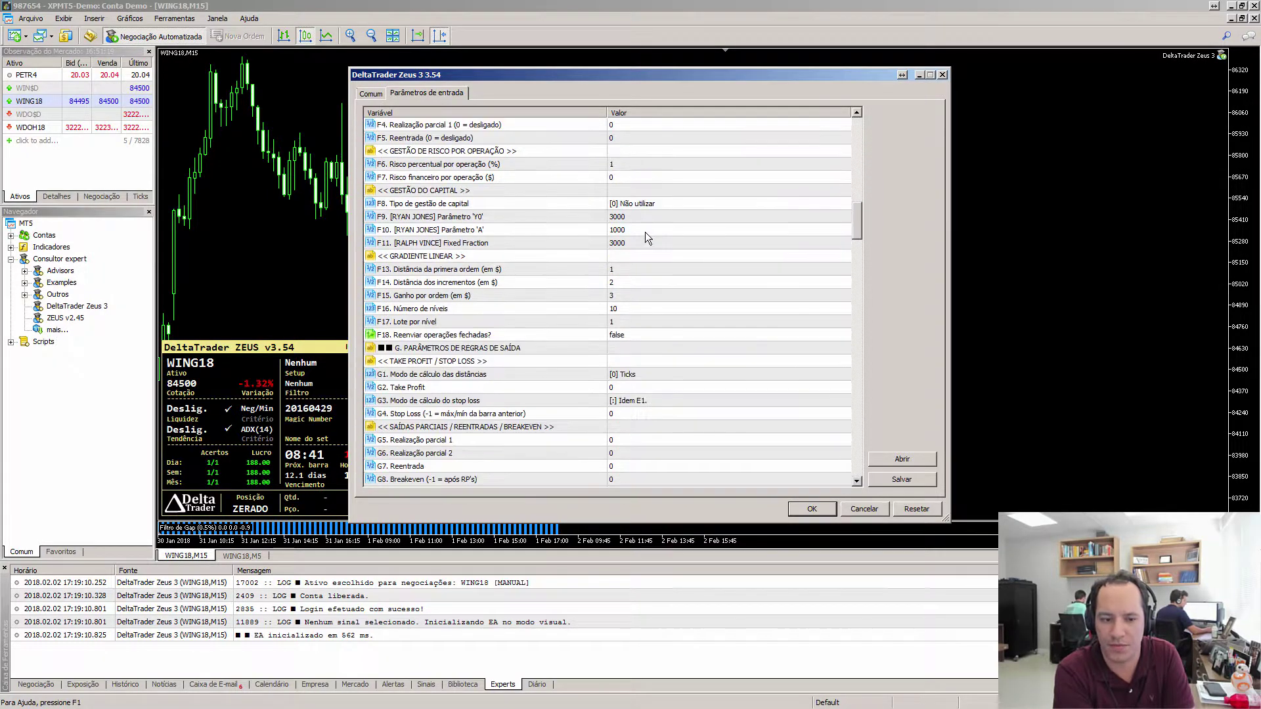
pyautogui.scroll(-2, 645, 232)
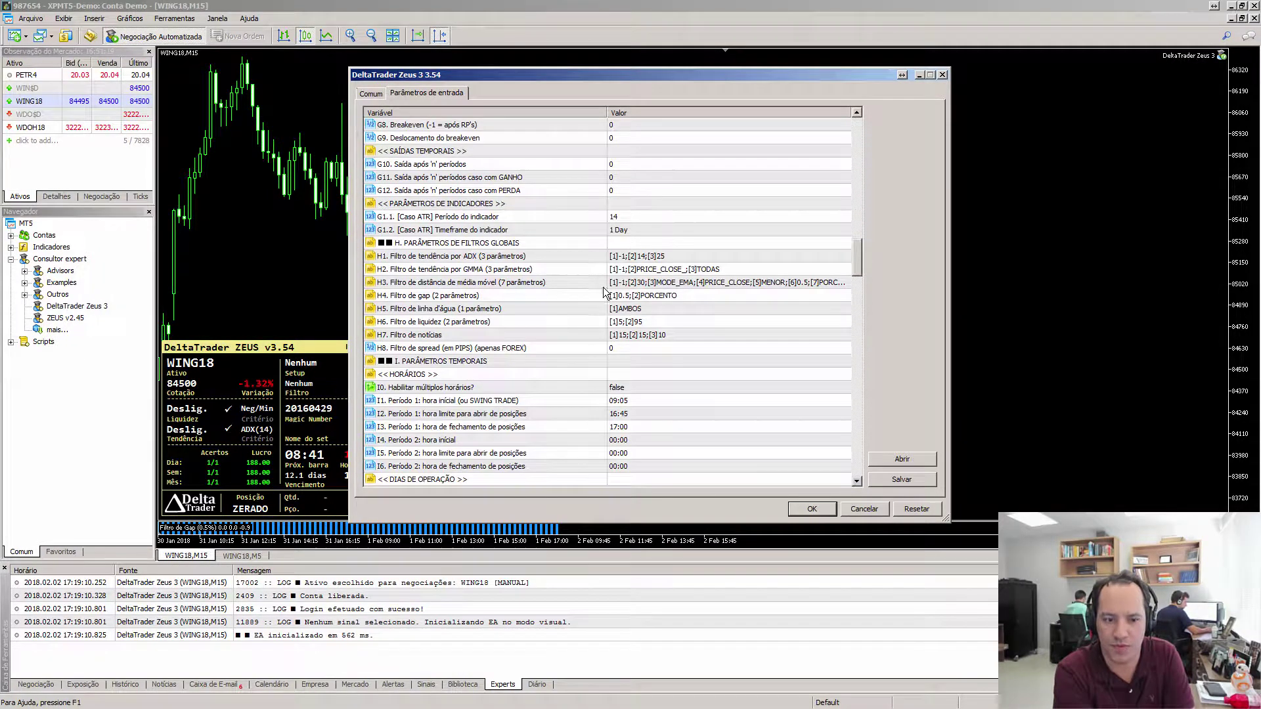
pyautogui.click(438, 258)
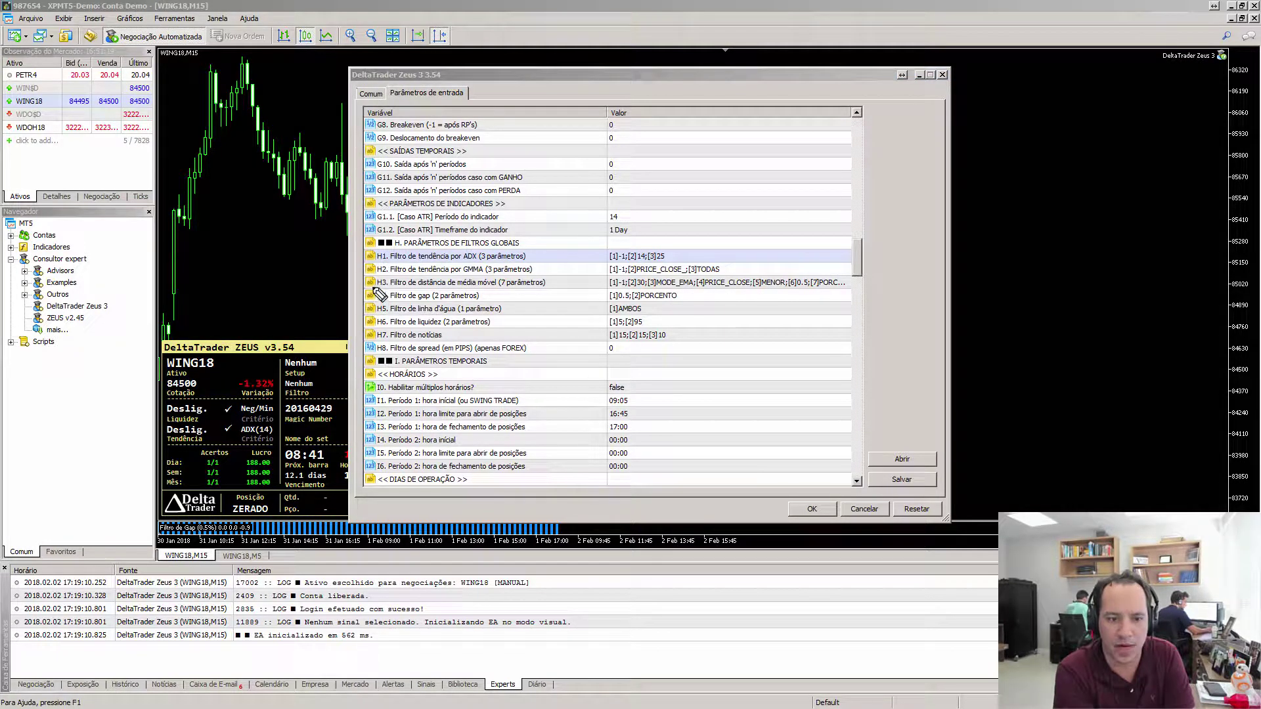
# Step: Box the H4 gap filter name and value in blue, point an arrow at each of its two parameters, and close the settings without changes
pyautogui.moveTo(381, 306)
pyautogui.mouseDown()
pyautogui.moveTo(472, 306)
pyautogui.moveTo(486, 294)
pyautogui.moveTo(369, 292)
pyautogui.mouseUp()
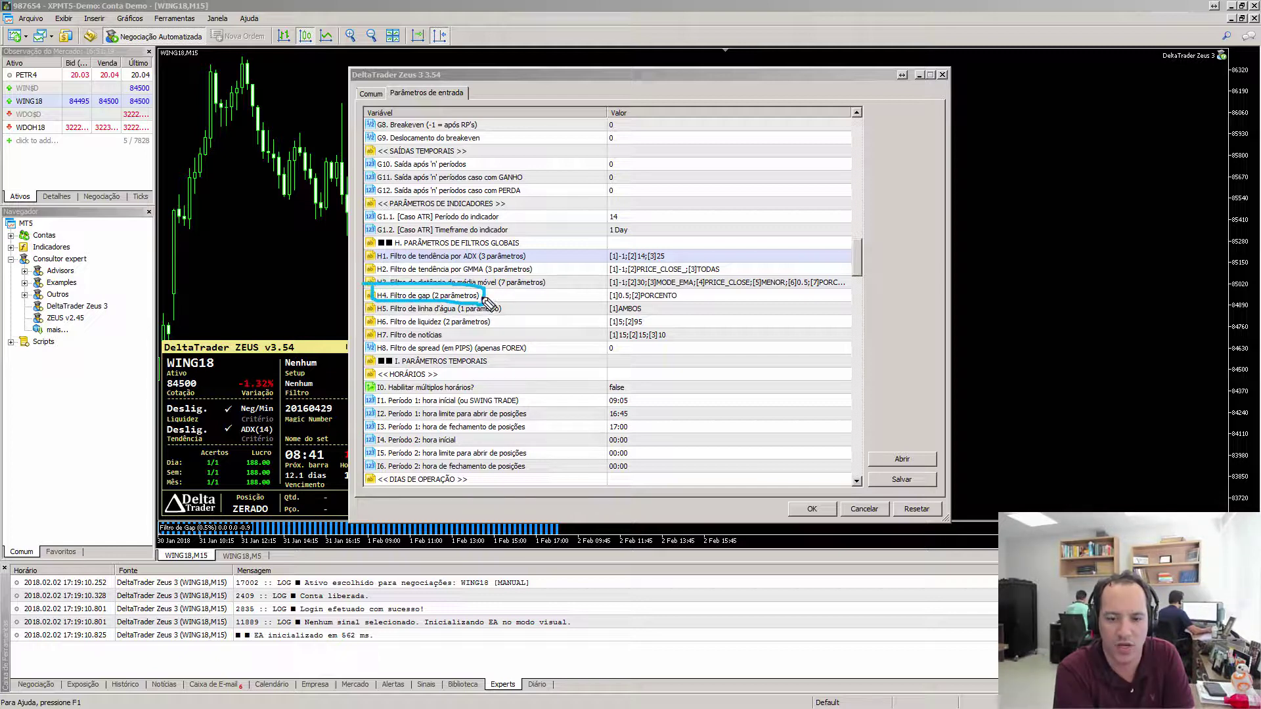
pyautogui.moveTo(605, 288)
pyautogui.mouseDown()
pyautogui.moveTo(612, 304)
pyautogui.moveTo(683, 307)
pyautogui.moveTo(691, 292)
pyautogui.moveTo(606, 287)
pyautogui.moveTo(619, 412)
pyautogui.mouseUp()
pyautogui.moveTo(622, 306)
pyautogui.mouseDown()
pyautogui.moveTo(604, 342)
pyautogui.moveTo(664, 331)
pyautogui.moveTo(665, 308)
pyautogui.mouseUp()
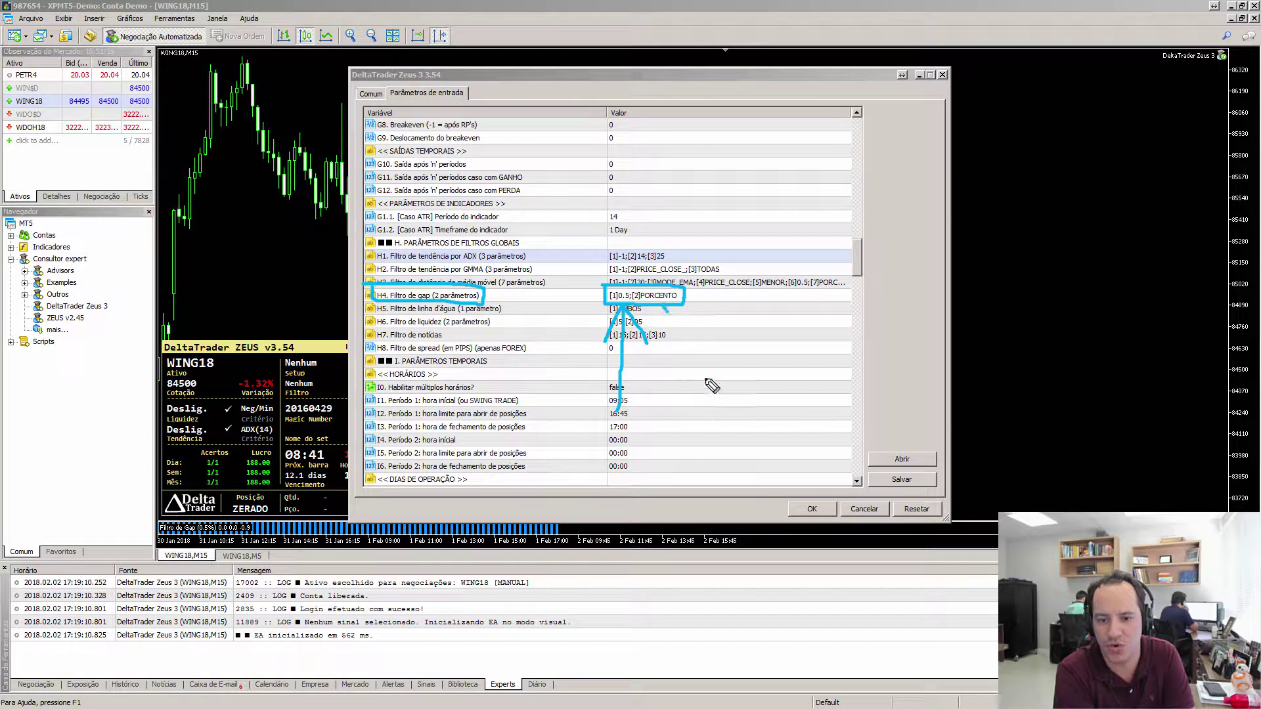
pyautogui.moveTo(722, 413); pyautogui.dragTo(671, 308)
pyautogui.moveTo(663, 352)
pyautogui.mouseDown()
pyautogui.moveTo(664, 308)
pyautogui.moveTo(707, 319)
pyautogui.mouseUp()
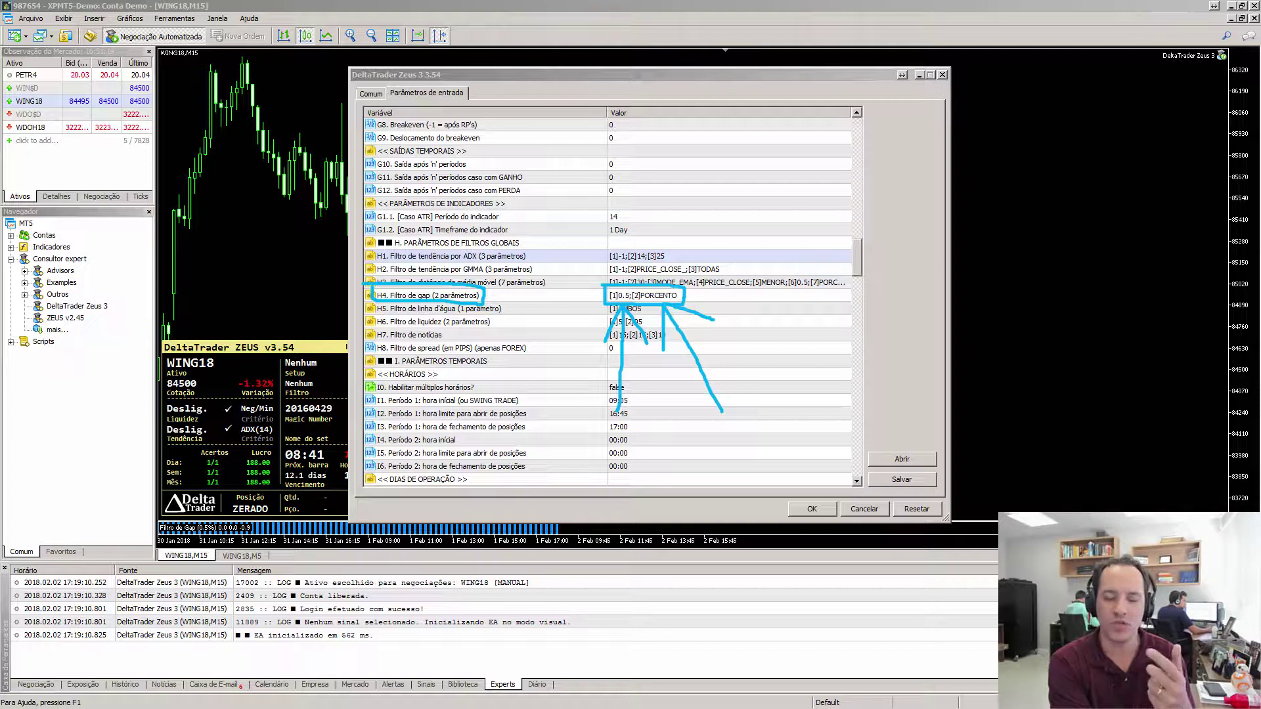
pyautogui.press('Escape')
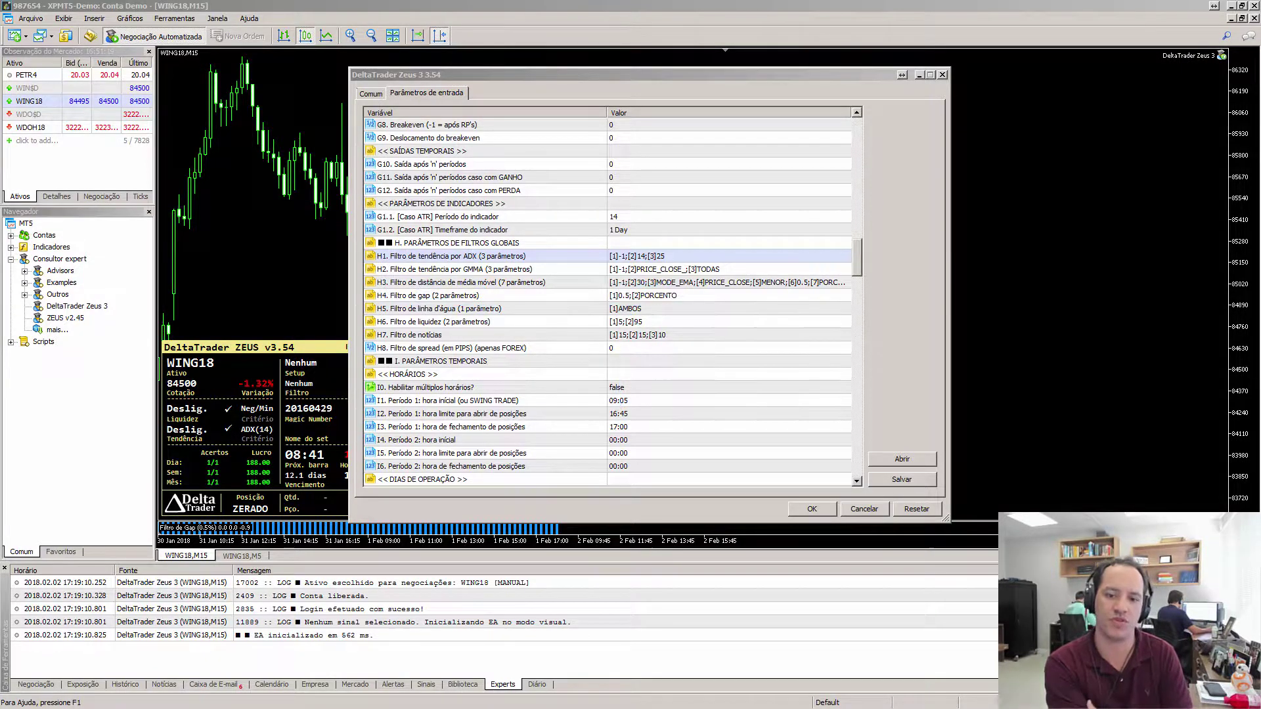
pyautogui.click(854, 510)
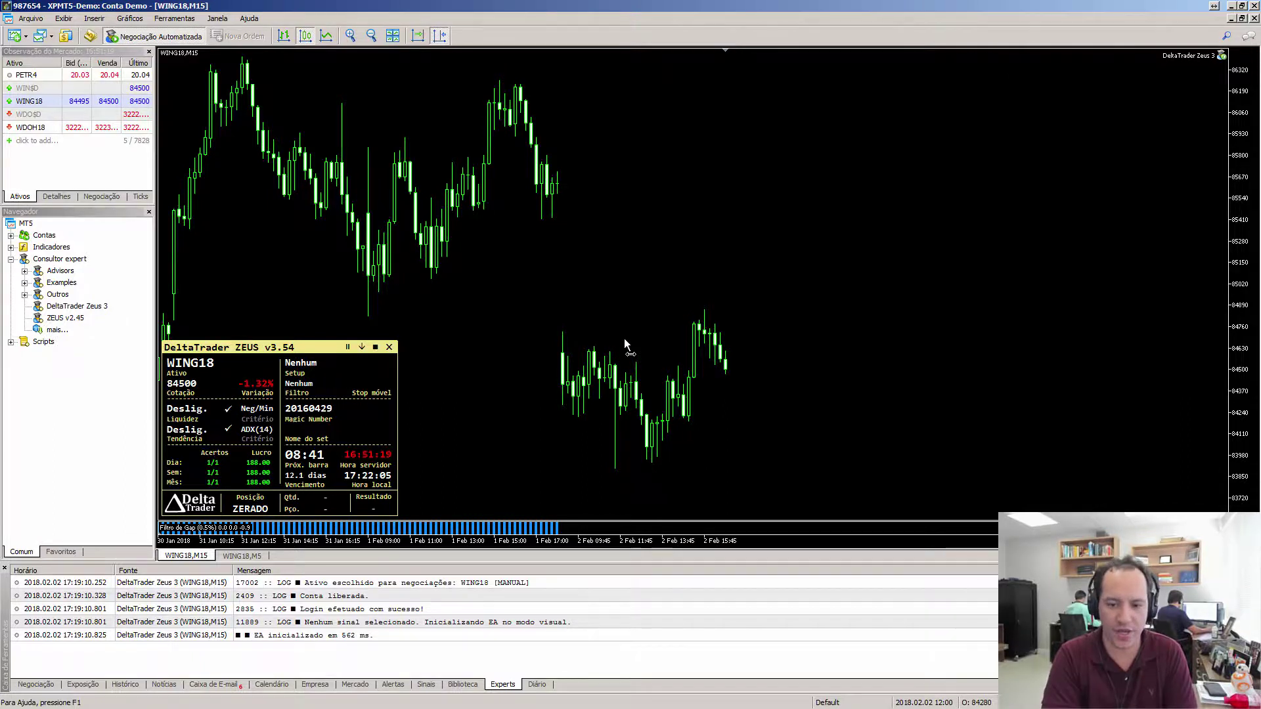
# Step: Show the Data Window, box its title and the GapUp and GapLow values in blue, and clear the drawings
pyautogui.hotkey('ctrl', 'd')
pyautogui.moveTo(610, 281); pyautogui.dragTo(554, 297)
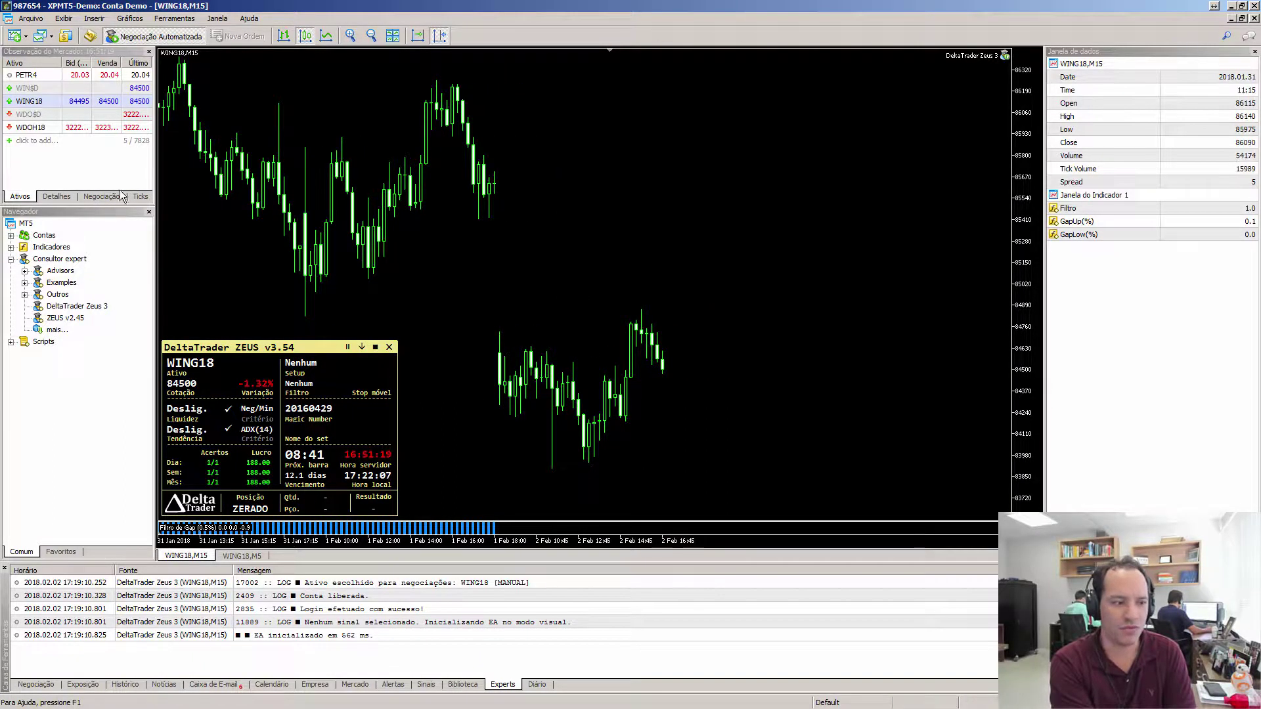
pyautogui.hotkey('ctrl', 'z')
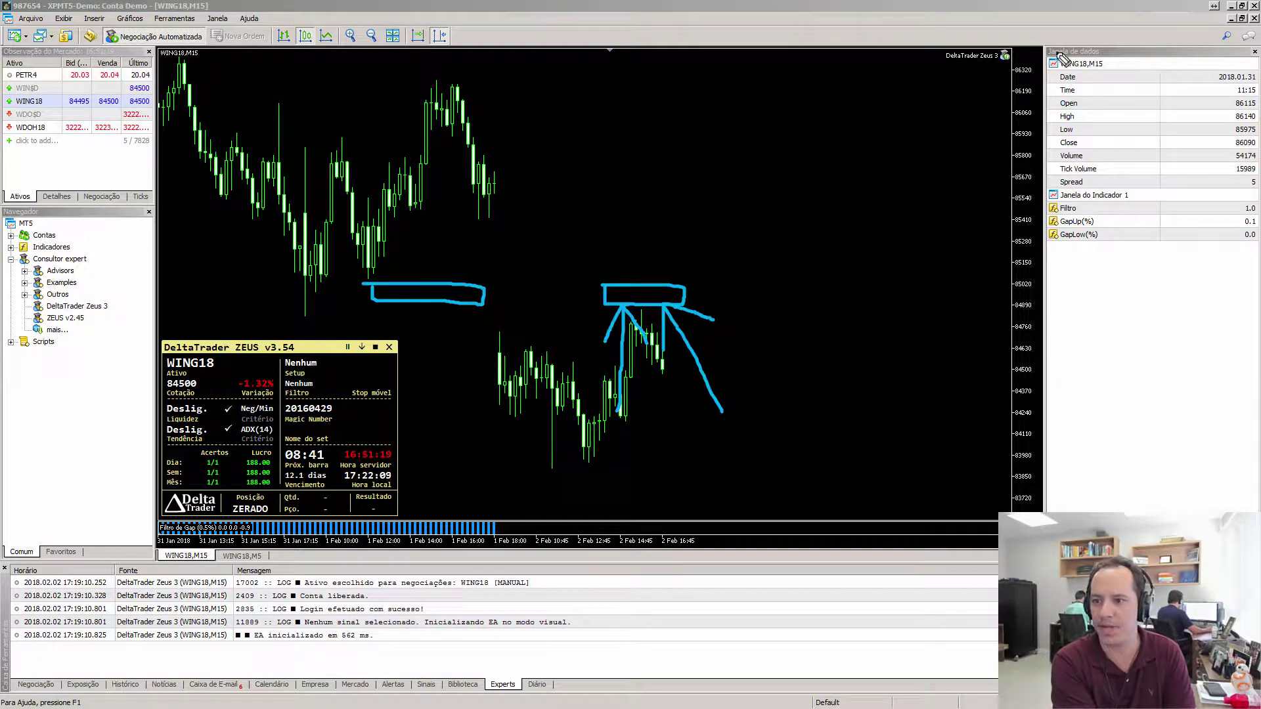
pyautogui.moveTo(1042, 38)
pyautogui.mouseDown()
pyautogui.moveTo(1044, 63)
pyautogui.moveTo(1125, 65)
pyautogui.moveTo(1046, 38)
pyautogui.mouseUp()
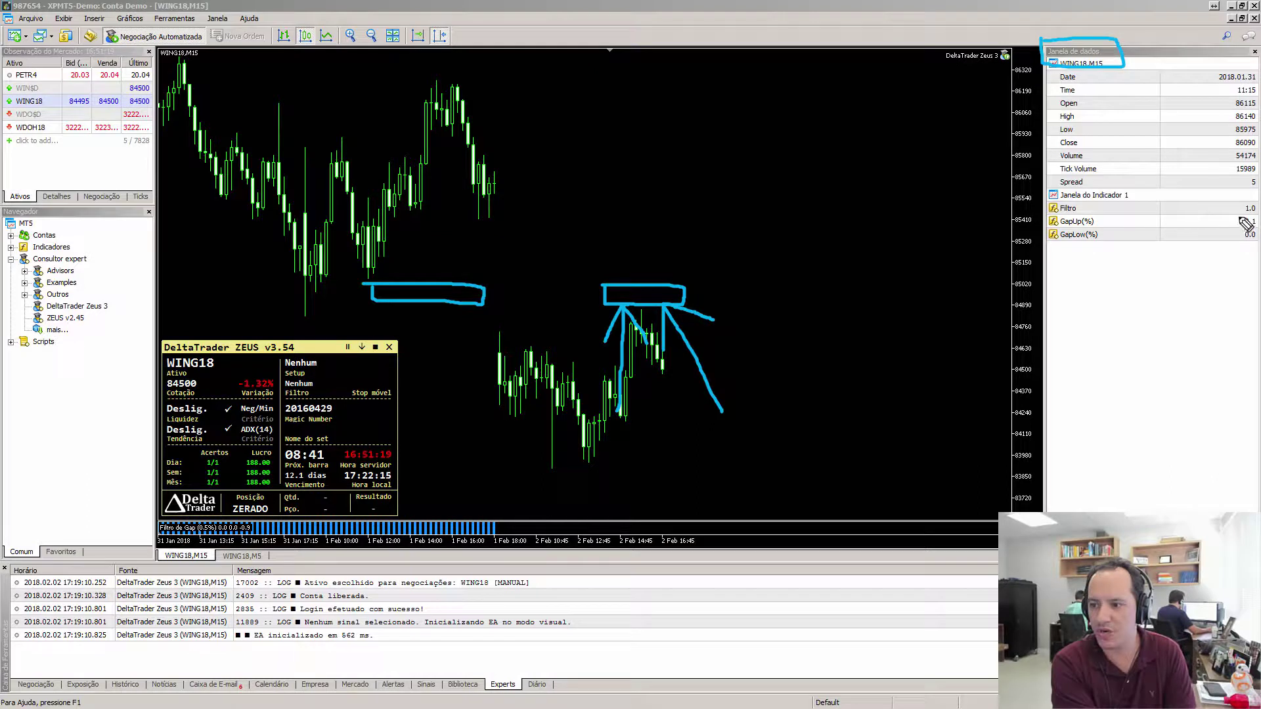
pyautogui.moveTo(1240, 219)
pyautogui.mouseDown()
pyautogui.moveTo(1252, 249)
pyautogui.moveTo(1240, 215)
pyautogui.mouseUp()
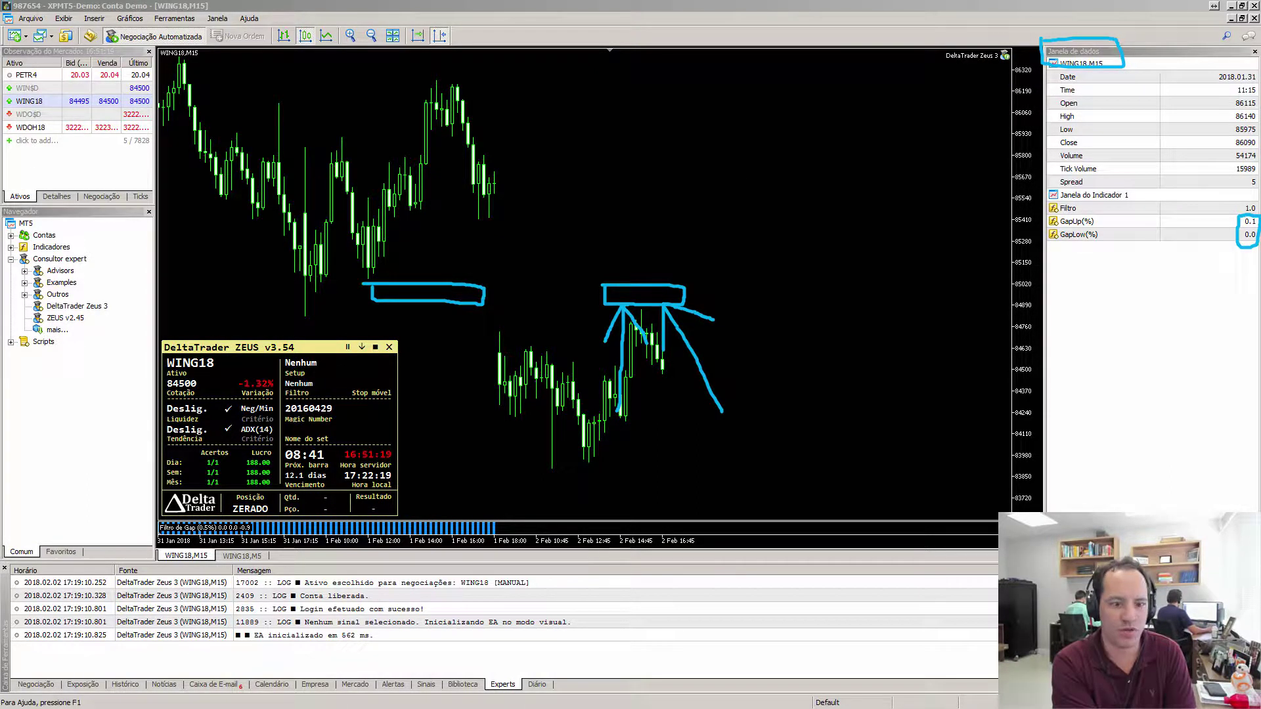
pyautogui.press('Escape')
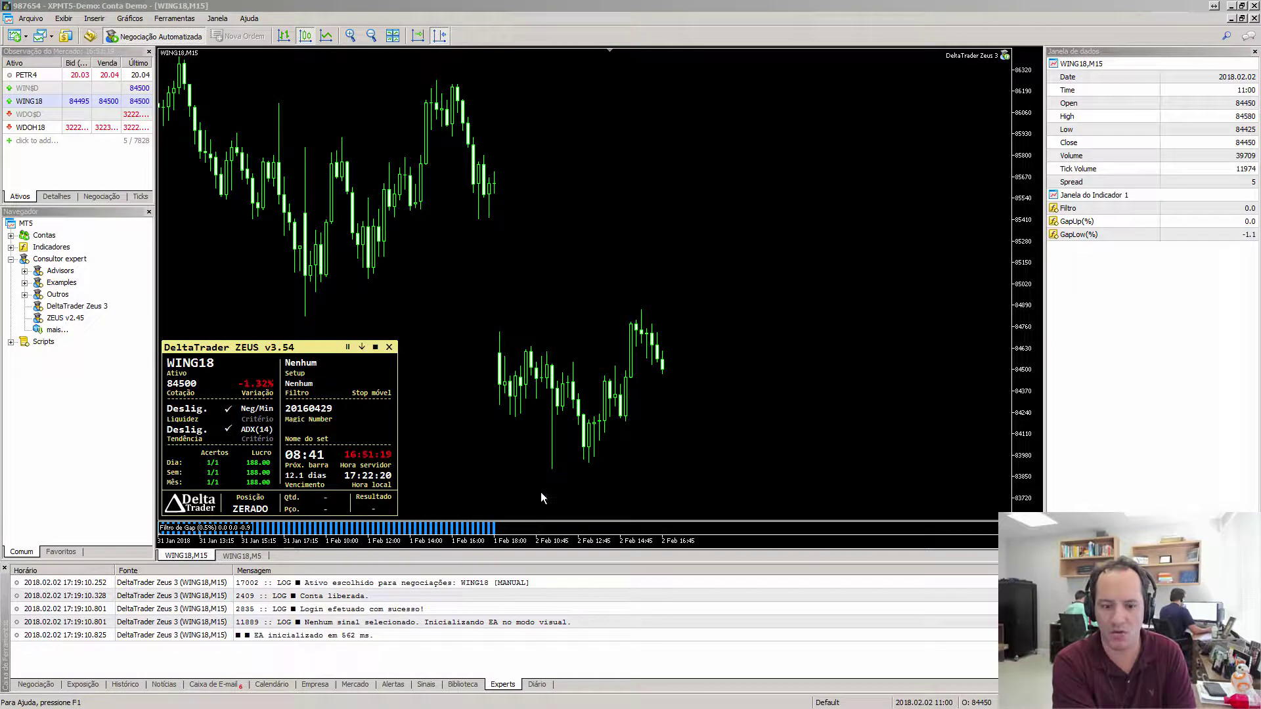
# Step: Restore the blue markings, box the GapLow percent sign, draw an arrow to the gap values, and clear the drawings
pyautogui.scroll(3, 503, 494)
pyautogui.middleClick(499, 491)
pyautogui.scroll(-5, 489, 490)
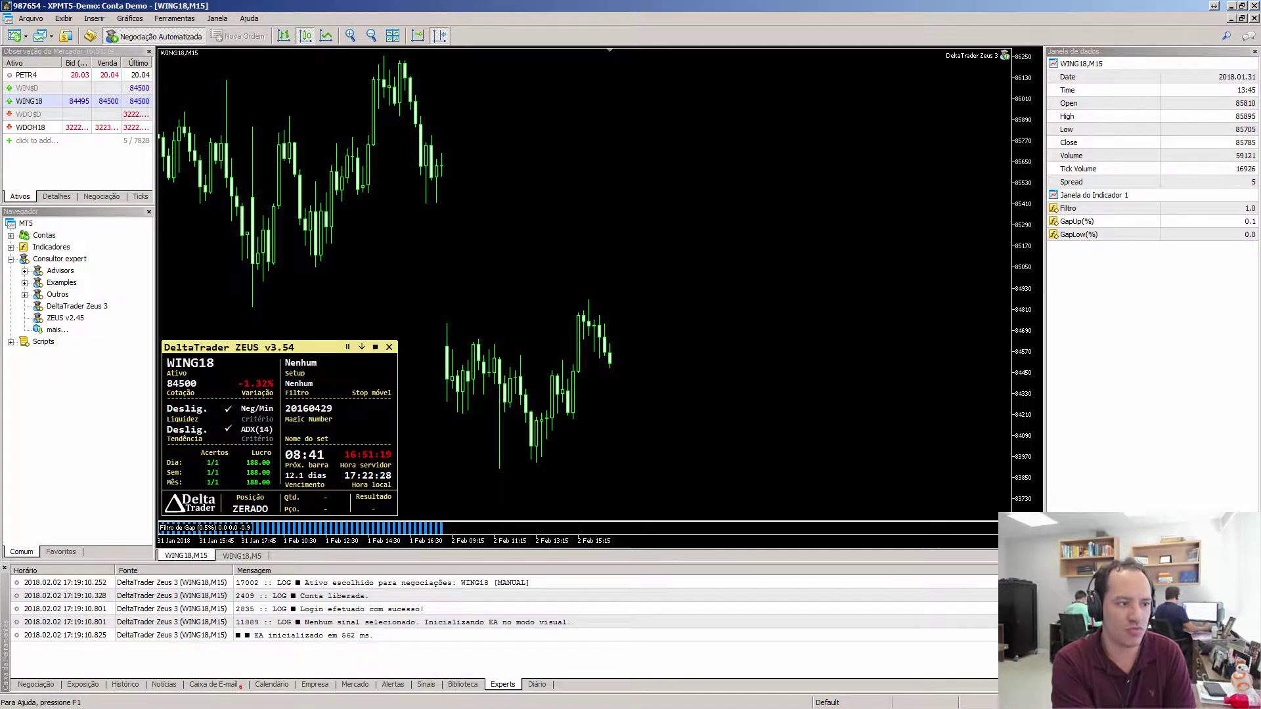
pyautogui.hotkey('ctrl', 'shift', 'd')
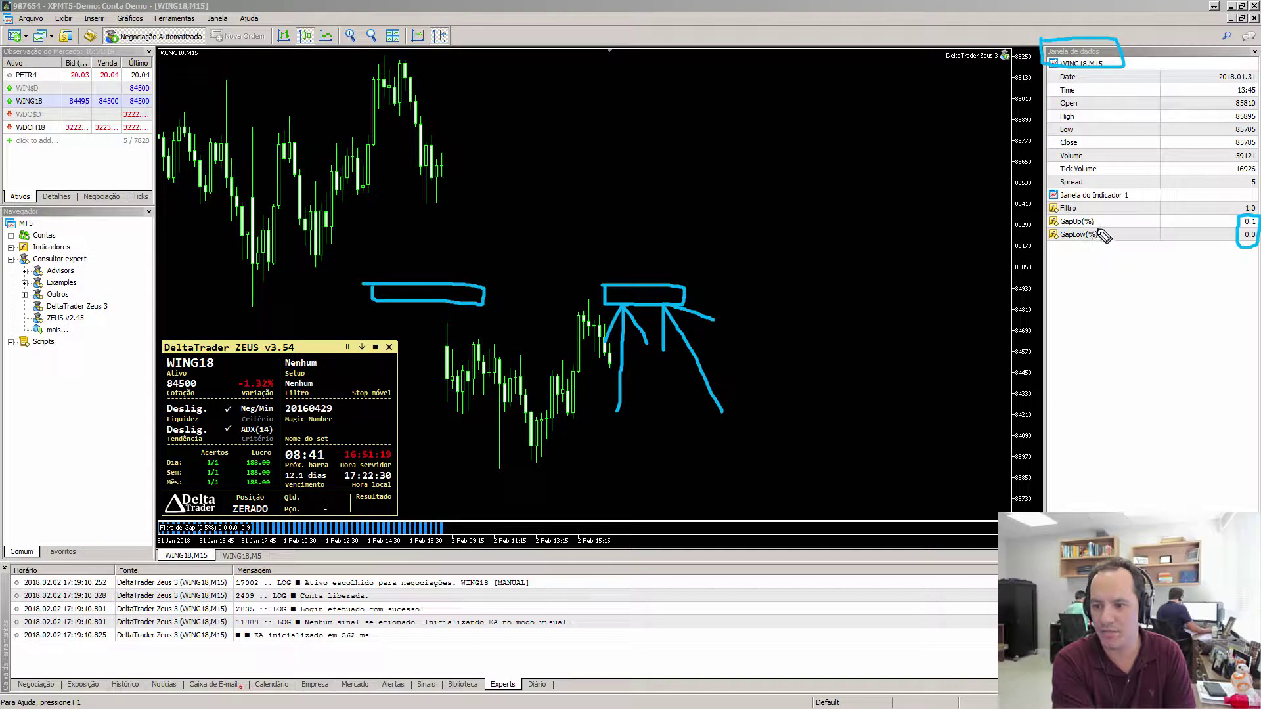
pyautogui.moveTo(1100, 229)
pyautogui.mouseDown()
pyautogui.moveTo(1090, 246)
pyautogui.moveTo(1103, 231)
pyautogui.mouseUp()
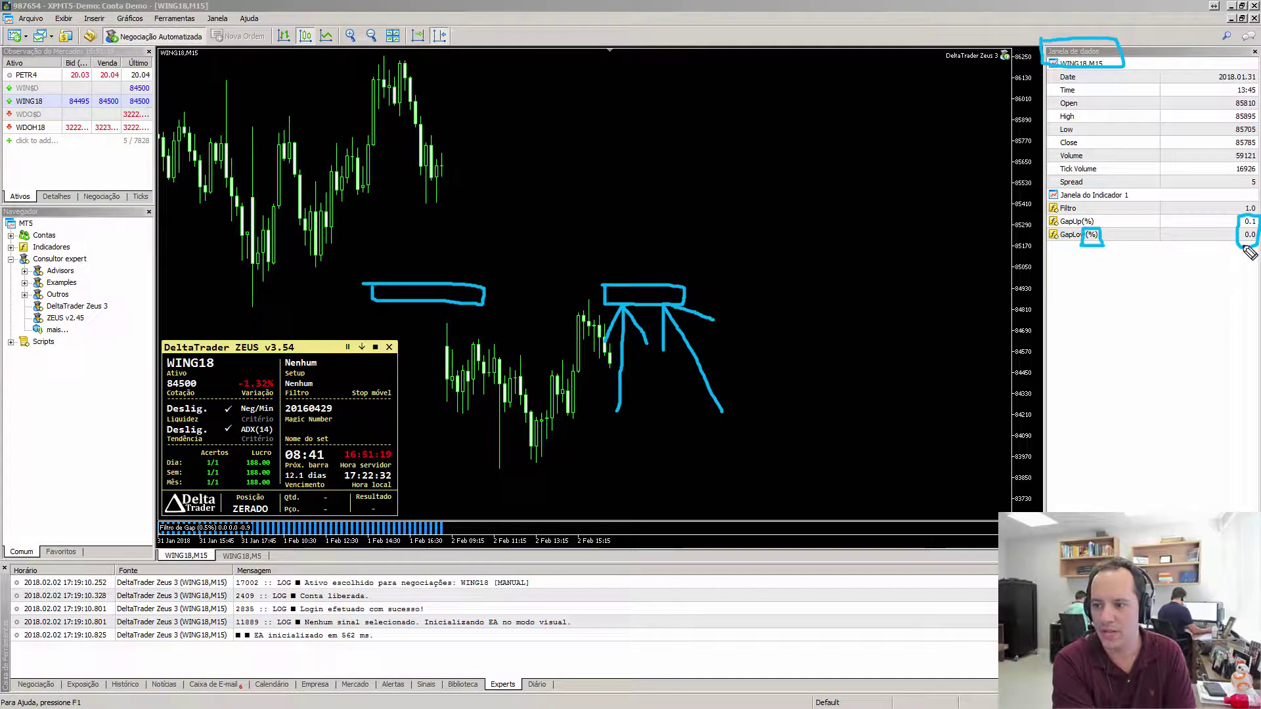
pyautogui.moveTo(1248, 242); pyautogui.dragTo(1163, 358)
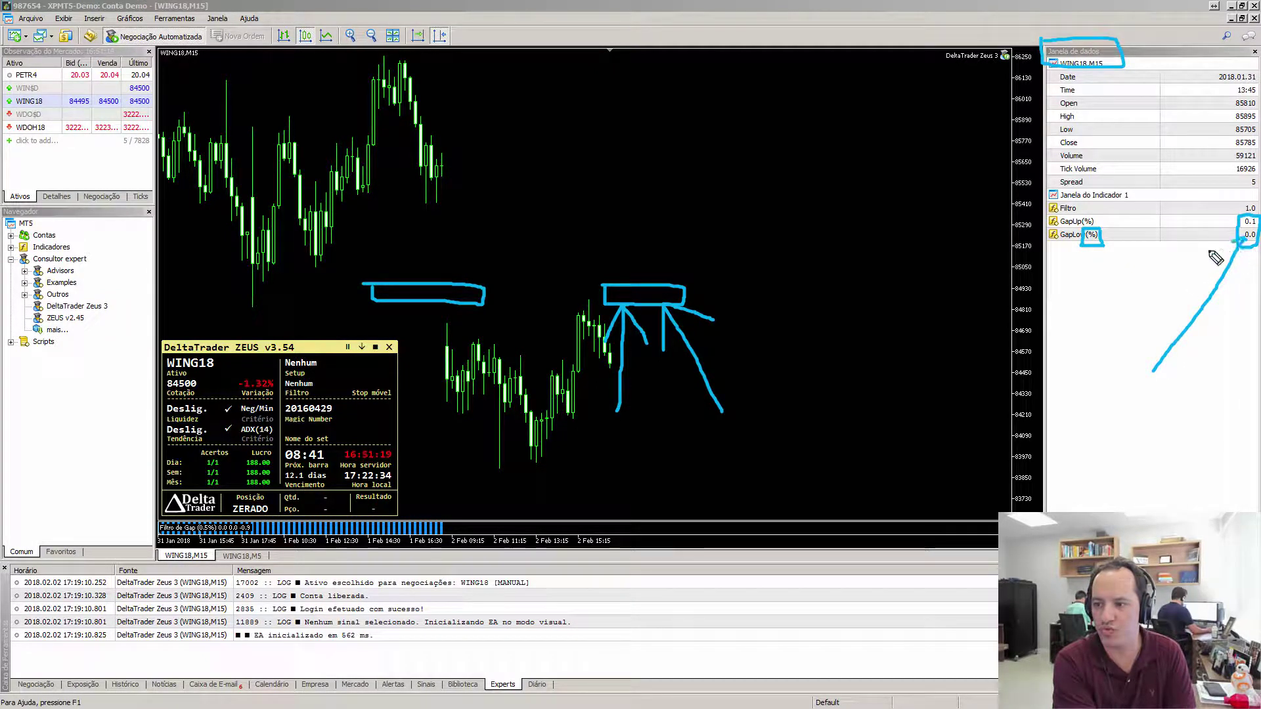
pyautogui.moveTo(1243, 240)
pyautogui.mouseDown()
pyautogui.moveTo(1198, 254)
pyautogui.moveTo(1245, 257)
pyautogui.moveTo(1244, 287)
pyautogui.mouseUp()
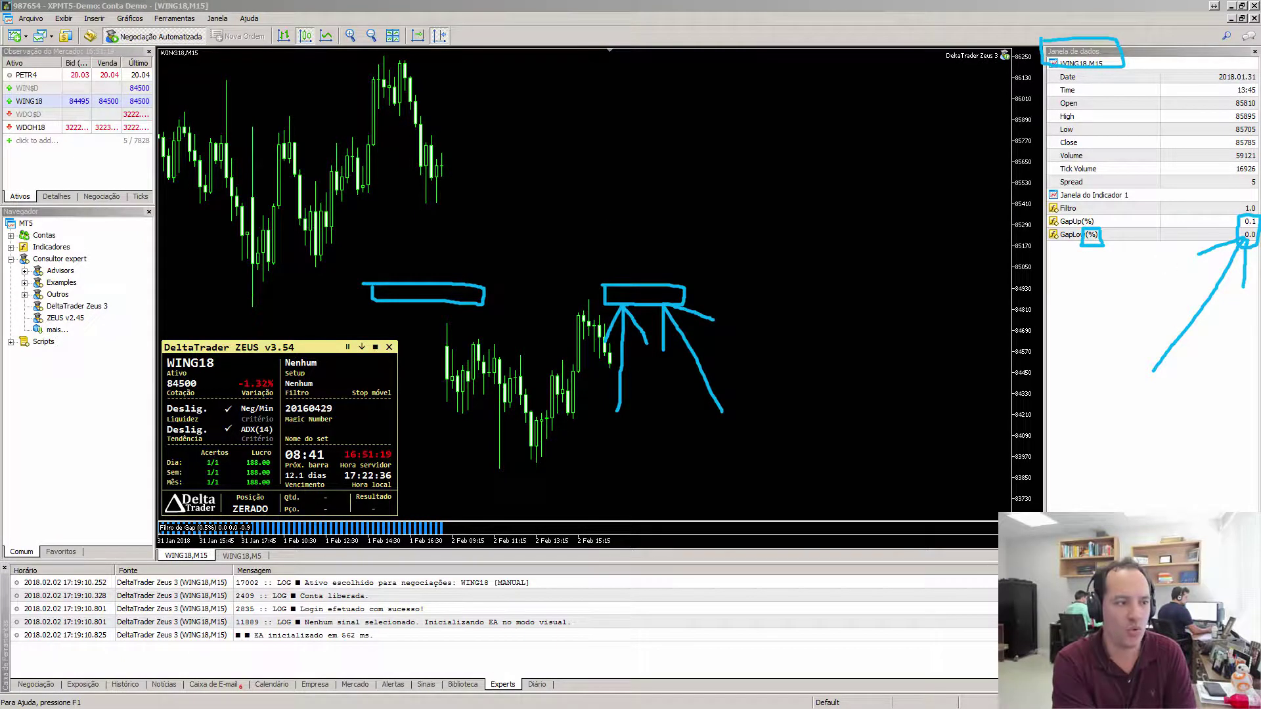
pyautogui.press('Escape')
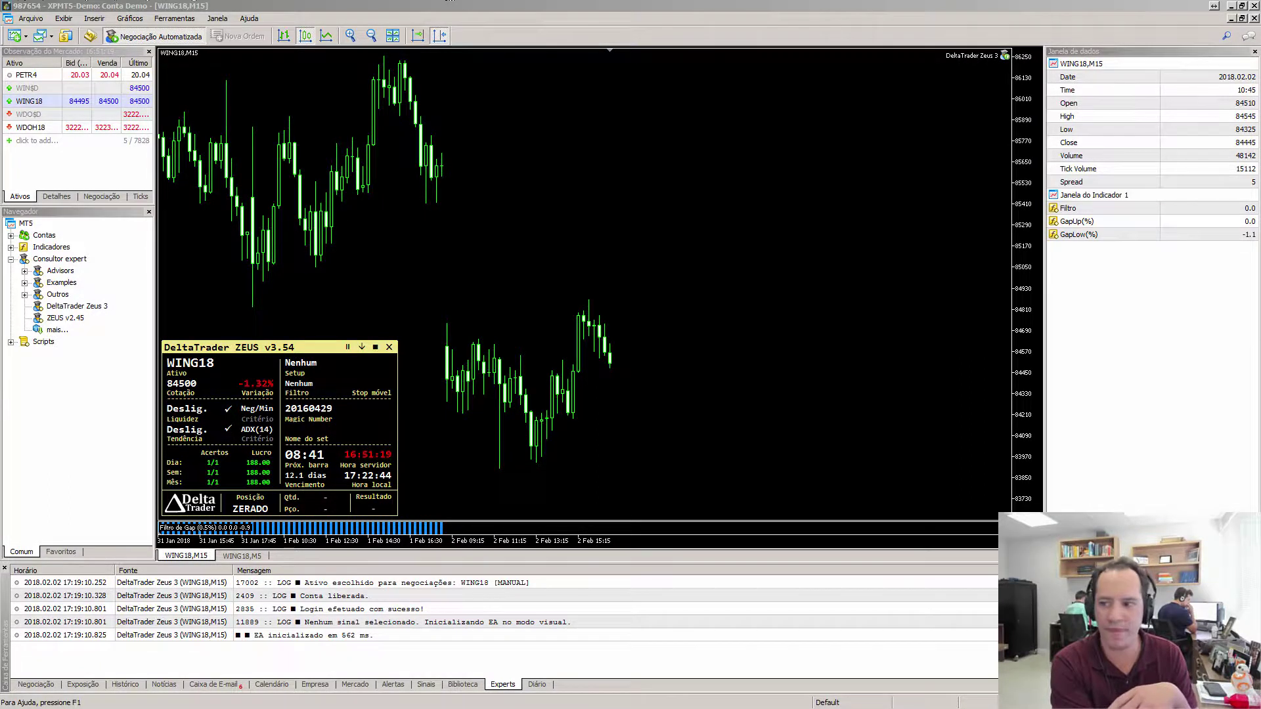
# Step: Restore the markings, box the filter strip's barless 2 February section in blue, cross it out in red, and clear everything
pyautogui.hotkey('ctrl', 'z')
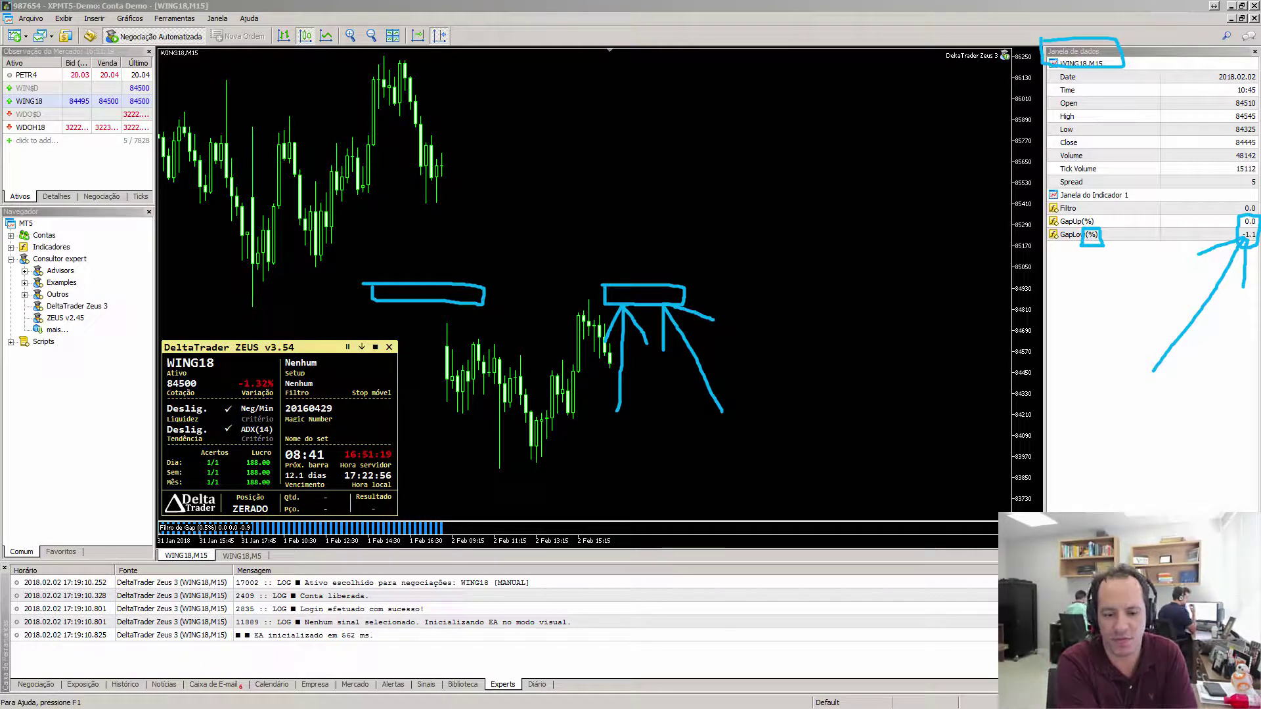
pyautogui.moveTo(449, 519)
pyautogui.mouseDown()
pyautogui.moveTo(441, 535)
pyautogui.moveTo(456, 548)
pyautogui.moveTo(614, 555)
pyautogui.moveTo(634, 506)
pyautogui.moveTo(448, 522)
pyautogui.mouseUp()
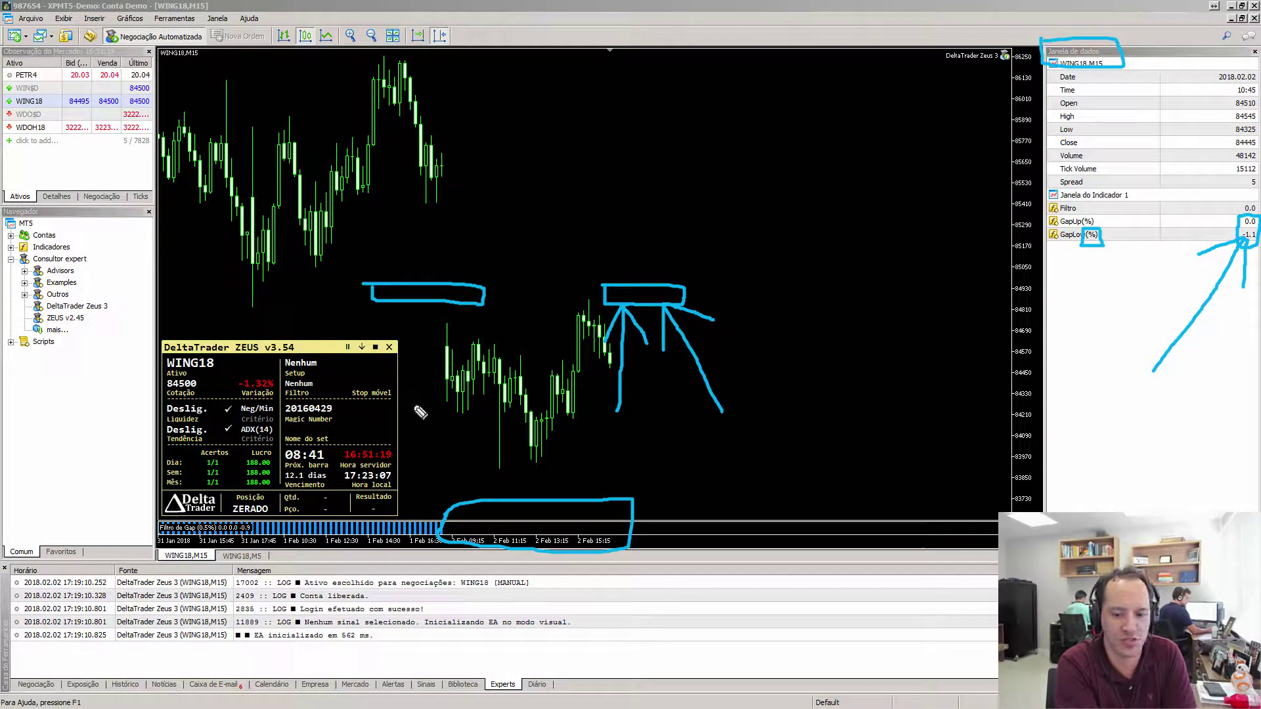
pyautogui.moveTo(460, 555); pyautogui.dragTo(611, 488)
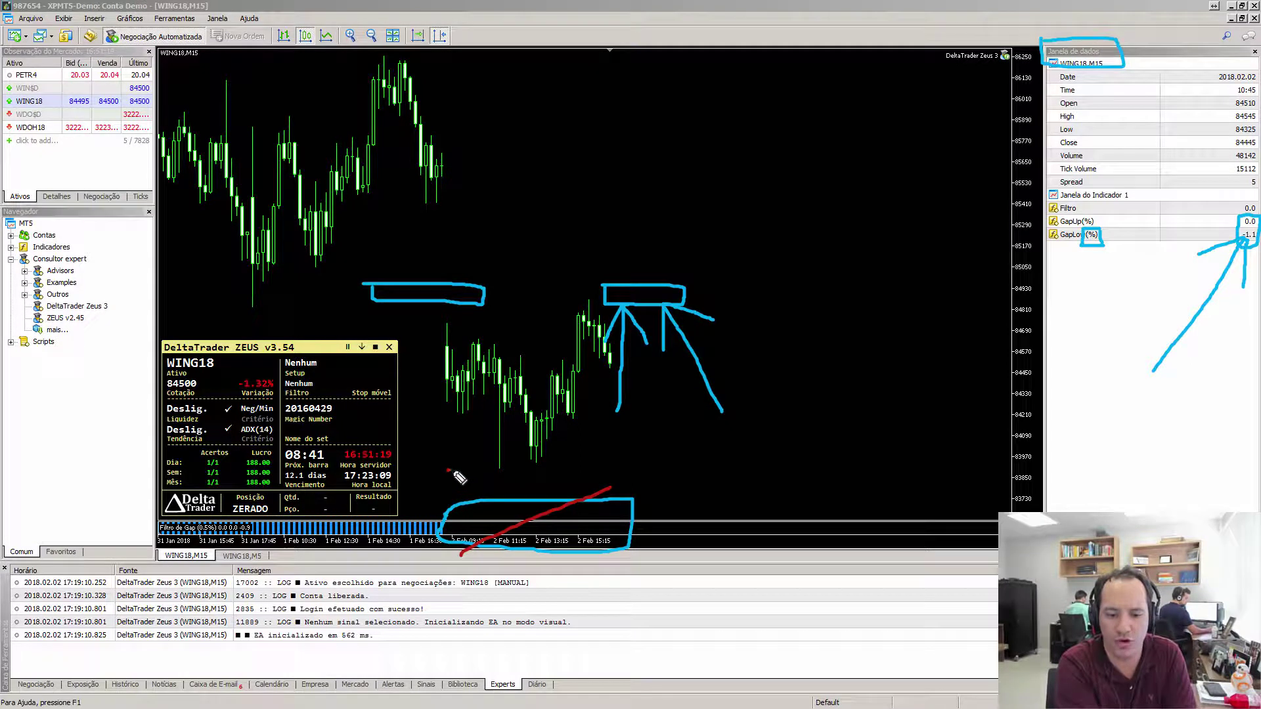
pyautogui.moveTo(449, 470); pyautogui.dragTo(596, 568)
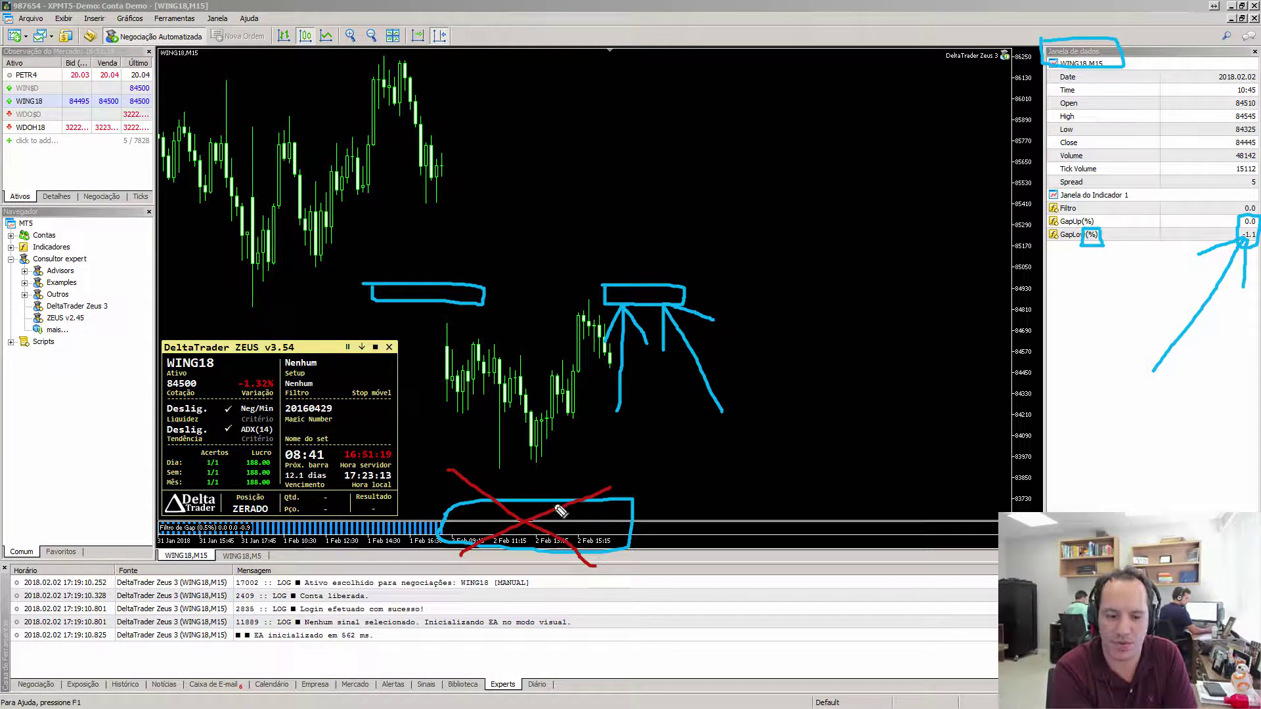
pyautogui.press('Escape')
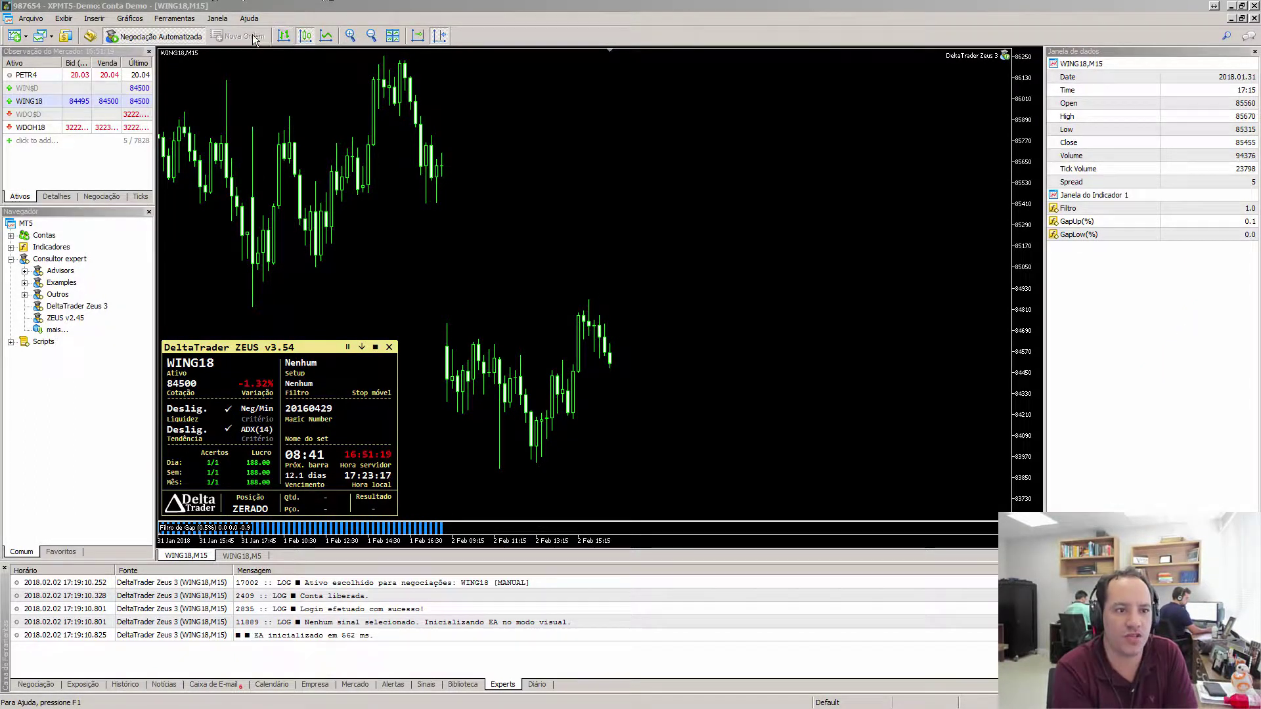
# Step: Show the line drawing tools and place horizontal lines at the last 1 February candle's close and the first 2 February candle's high
pyautogui.rightClick(376, 31)
pyautogui.click(408, 56)
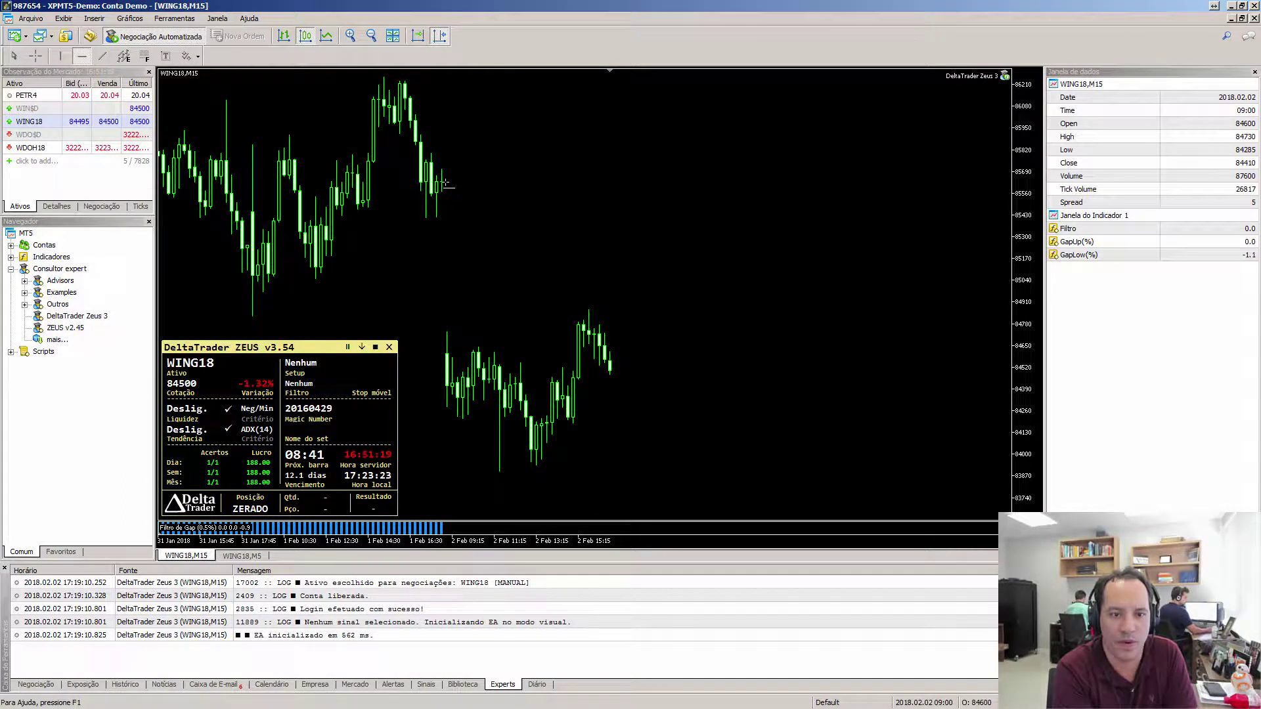
pyautogui.click(443, 182)
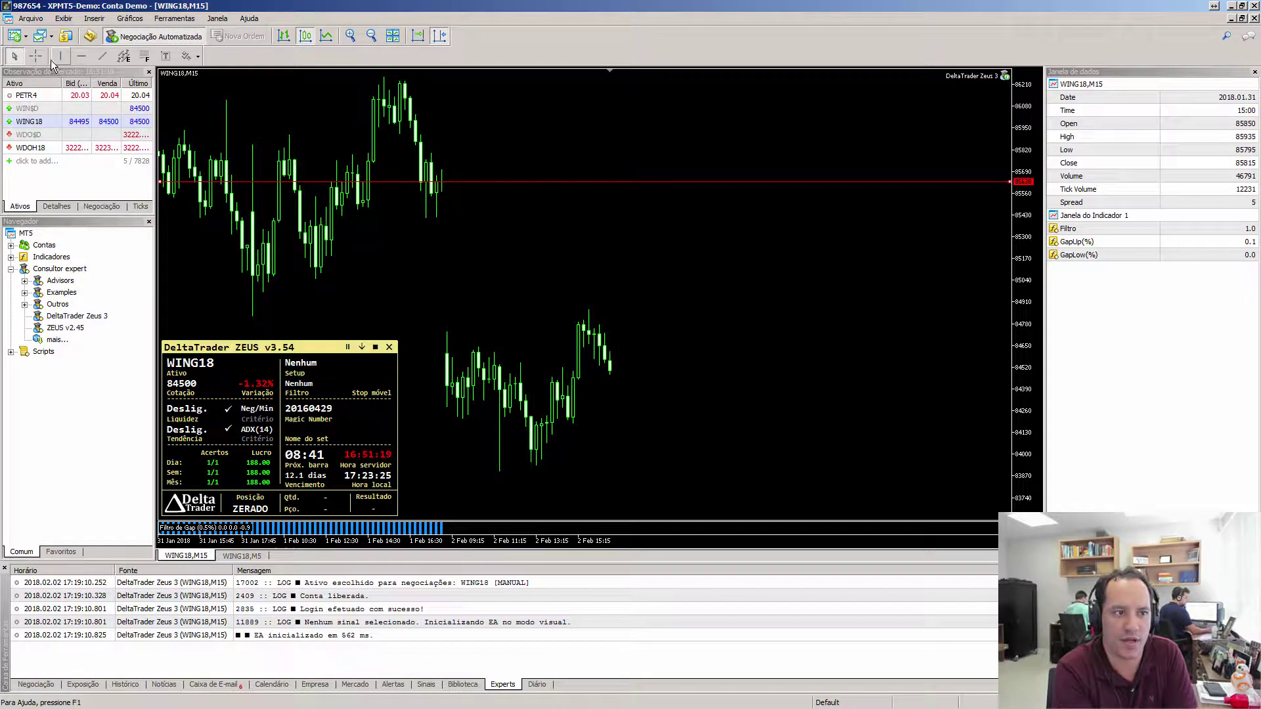
pyautogui.click(80, 57)
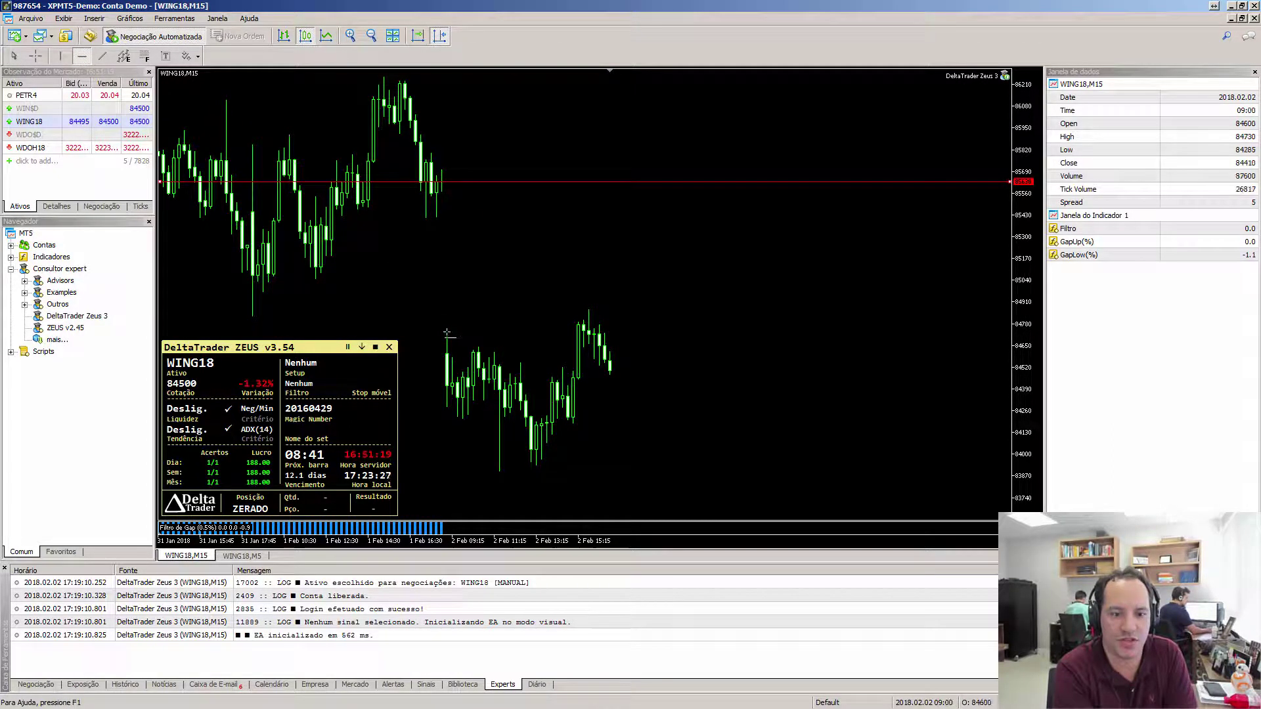
pyautogui.click(451, 332)
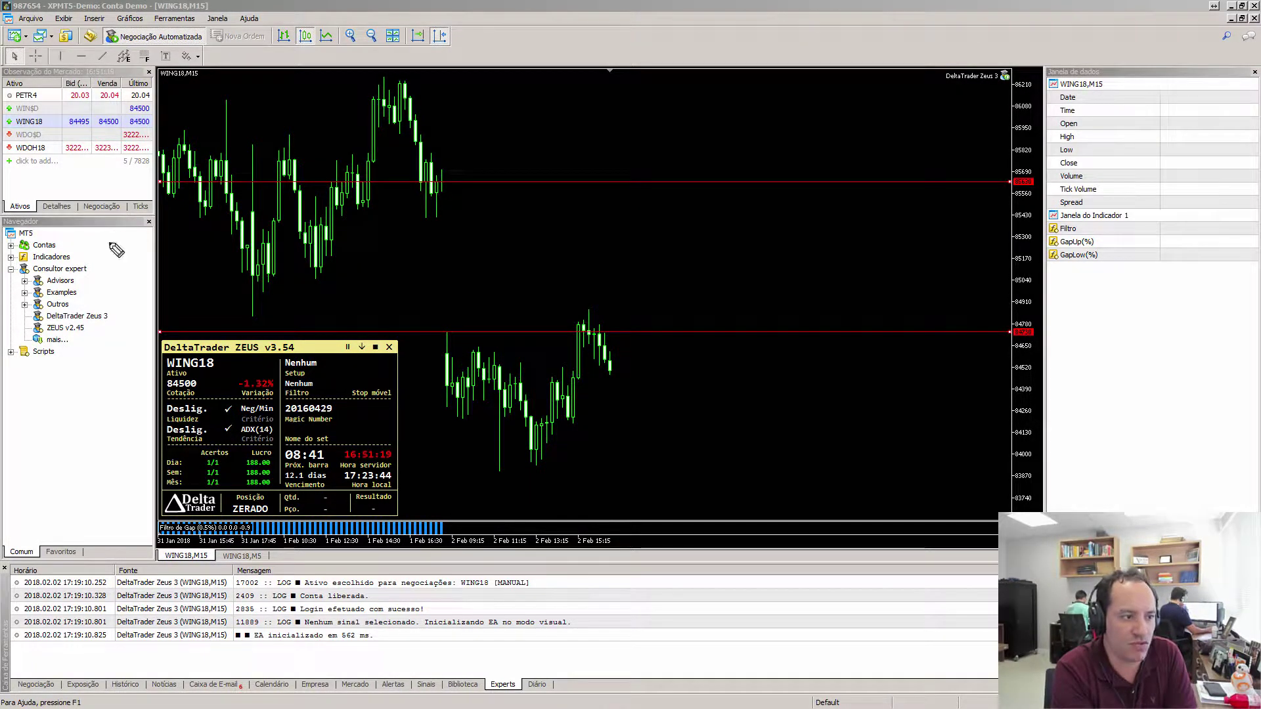
# Step: Box both horizontal lines' price labels in red, span the gap with a vertical stroke, write 900 beside it, and clear the drawings
pyautogui.moveTo(1008, 170)
pyautogui.mouseDown()
pyautogui.moveTo(1003, 192)
pyautogui.moveTo(1036, 194)
pyautogui.moveTo(1018, 178)
pyautogui.mouseUp()
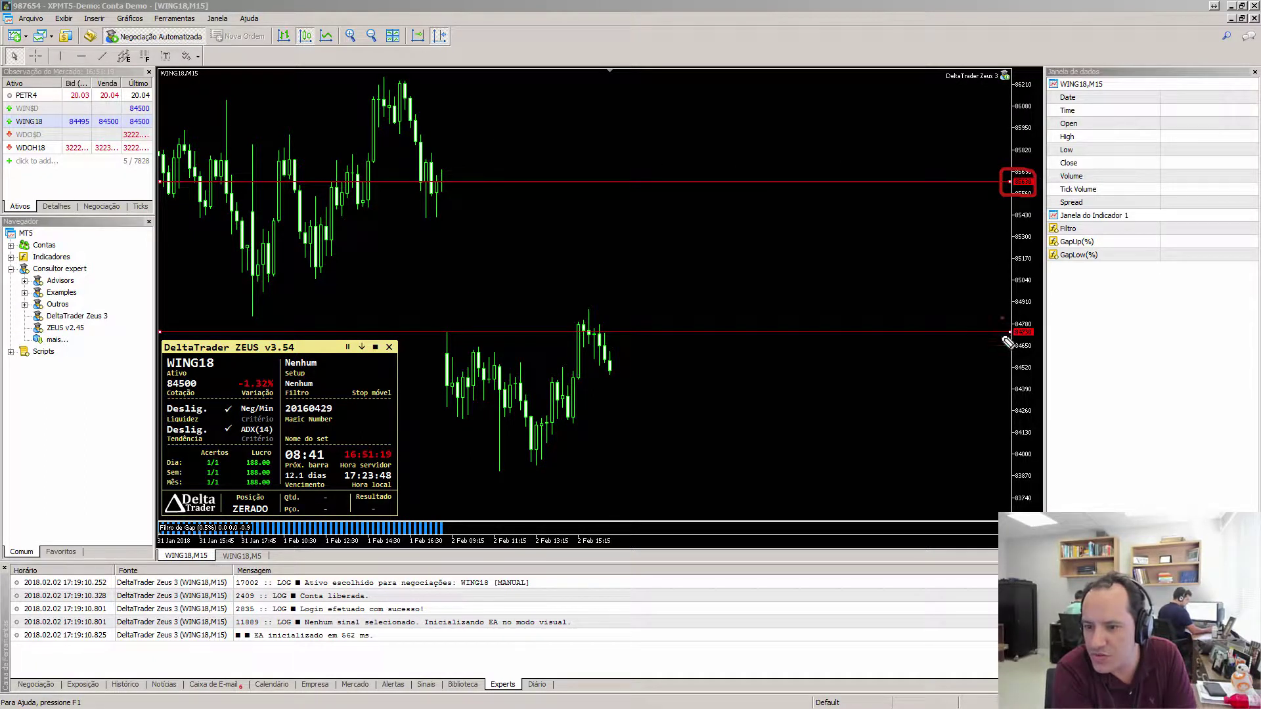
pyautogui.moveTo(1006, 341)
pyautogui.mouseDown()
pyautogui.moveTo(1038, 354)
pyautogui.moveTo(1043, 332)
pyautogui.moveTo(996, 324)
pyautogui.mouseUp()
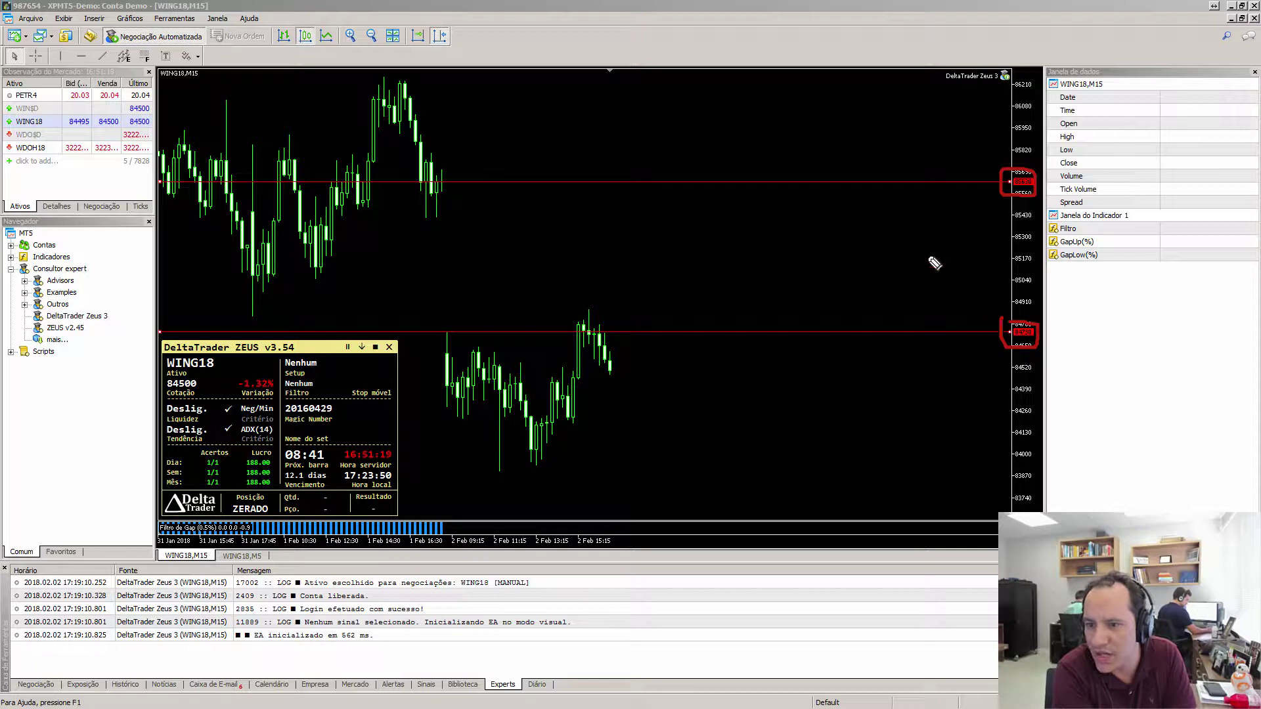
pyautogui.moveTo(938, 184); pyautogui.dragTo(945, 325)
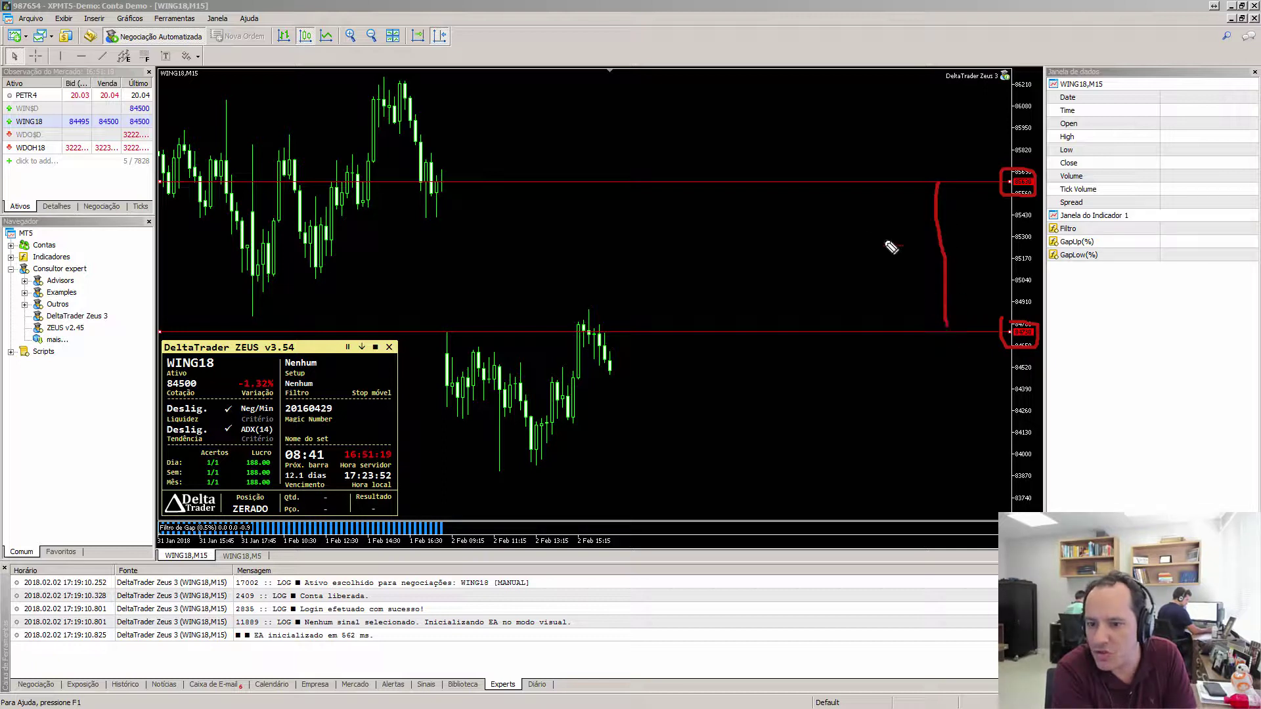
pyautogui.moveTo(855, 223)
pyautogui.mouseDown()
pyautogui.moveTo(829, 230)
pyautogui.moveTo(856, 231)
pyautogui.moveTo(855, 264)
pyautogui.moveTo(828, 265)
pyautogui.moveTo(868, 259)
pyautogui.moveTo(896, 234)
pyautogui.mouseUp()
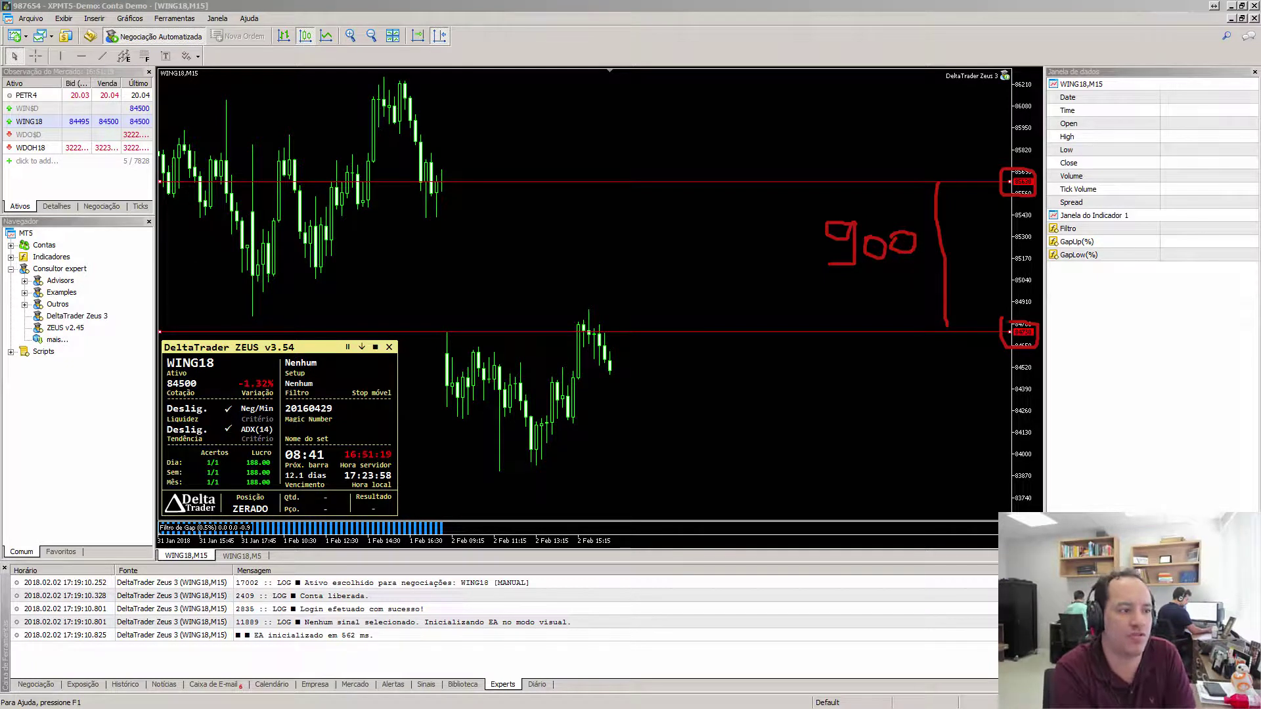
pyautogui.press('Escape')
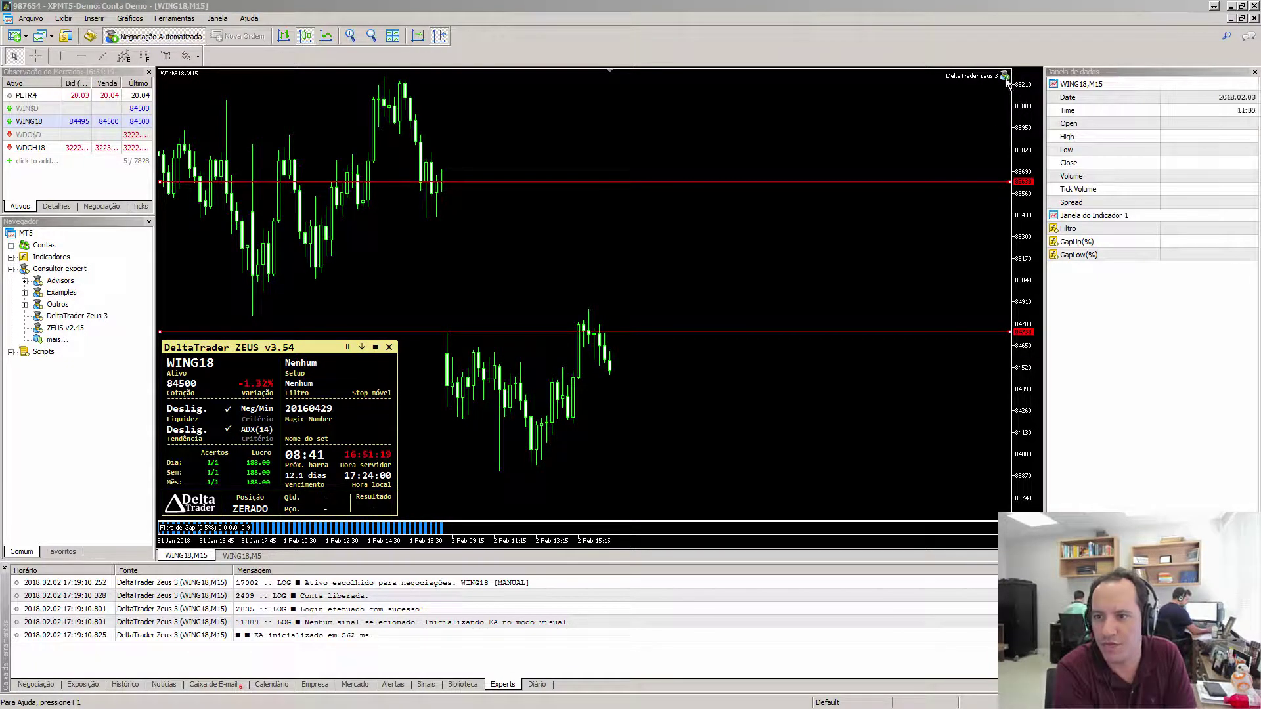
# Step: In the expert advisor's input parameters, set the H4 gap filter to [1]500;[2]PREÇO and apply the change
pyautogui.doubleClick(1003, 75)
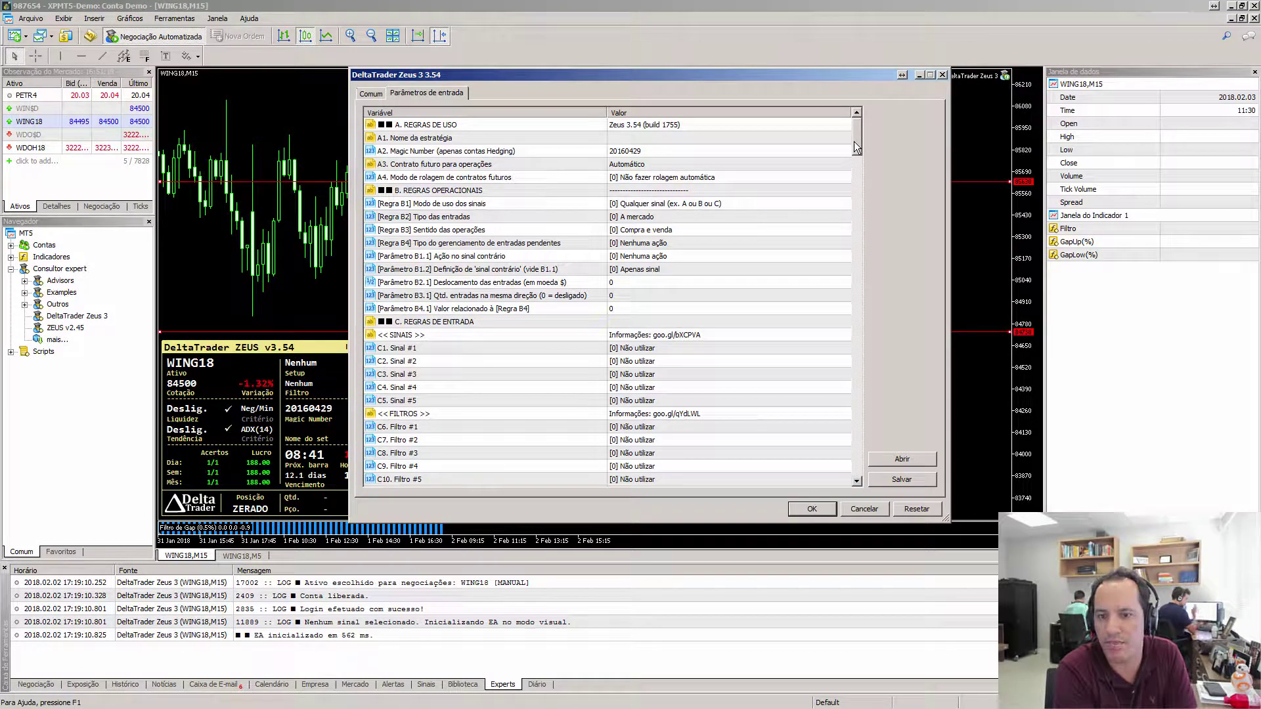
pyautogui.moveTo(855, 146); pyautogui.dragTo(864, 258)
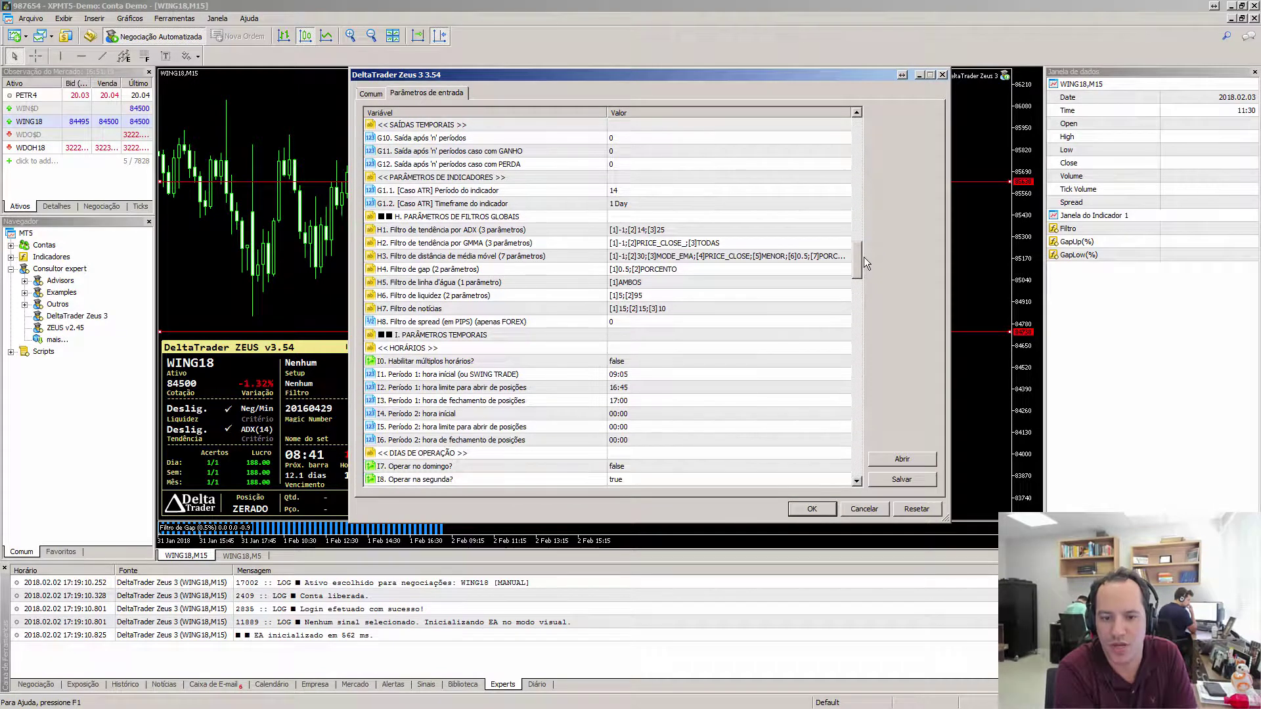
pyautogui.click(402, 270)
pyautogui.click(632, 273)
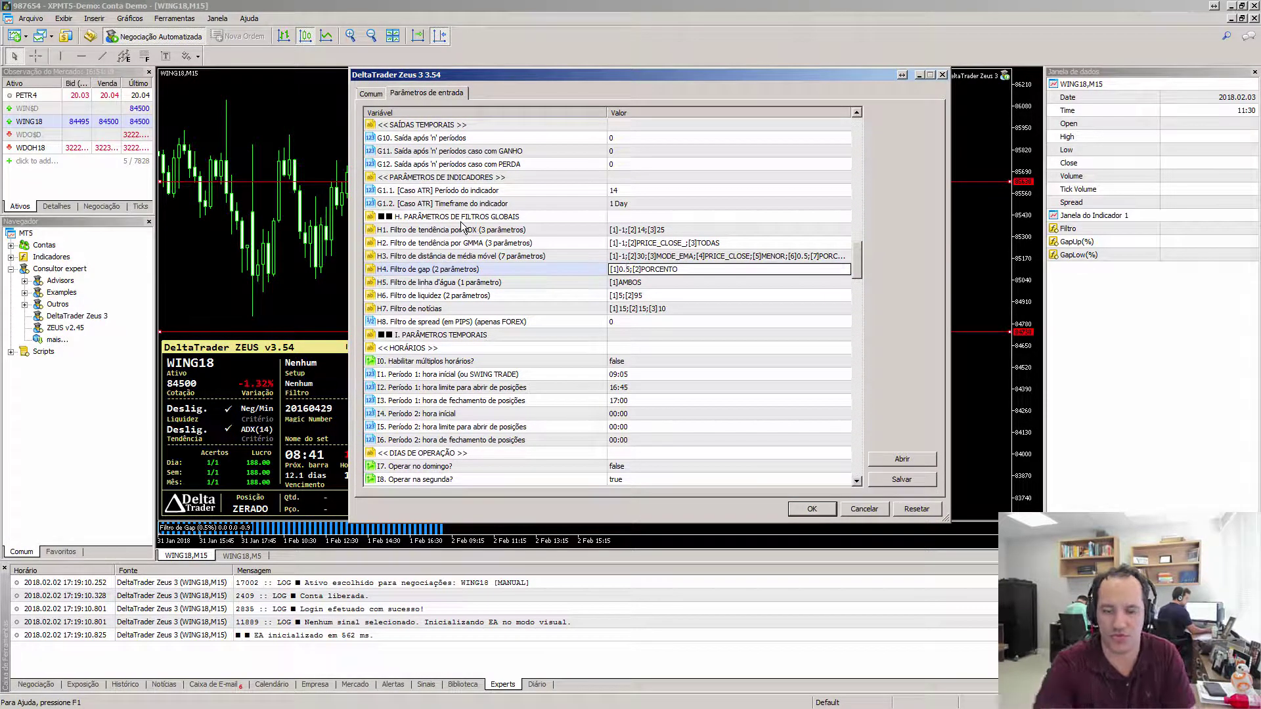
pyautogui.press('BackSpace')
pyautogui.write('3')
pyautogui.write('500')
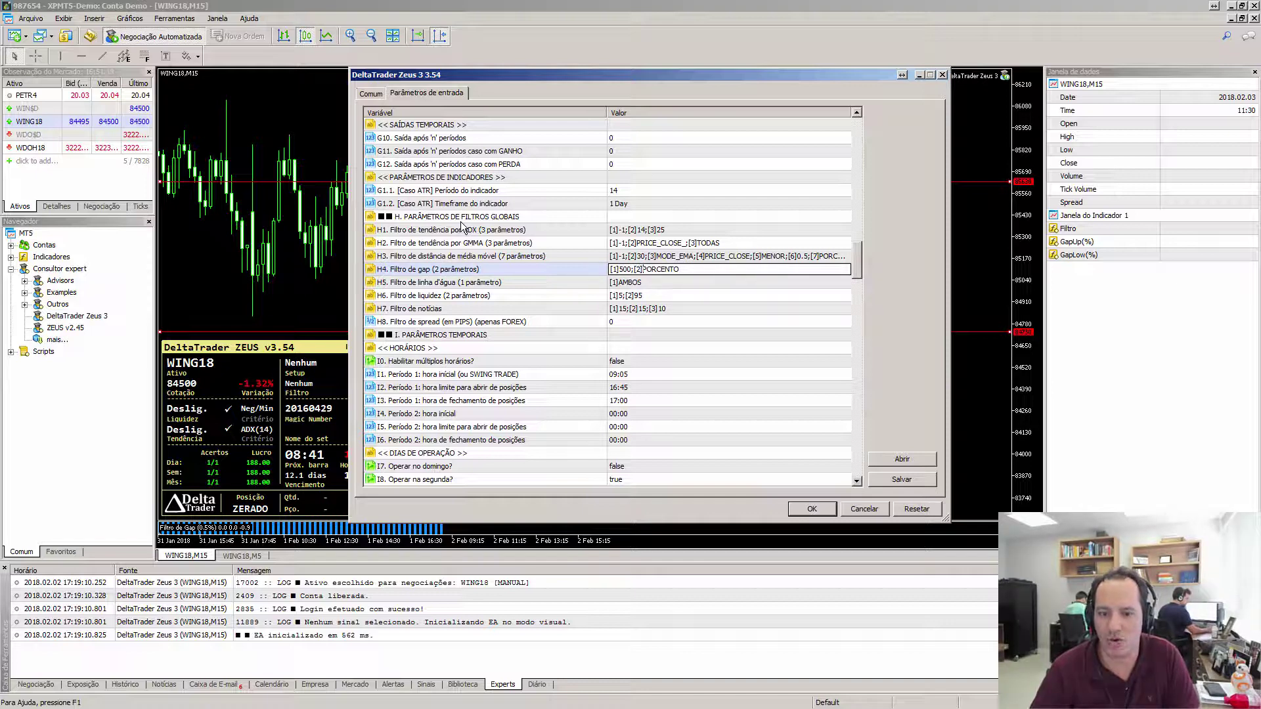
pyautogui.hotkey('shift', 'End')
pyautogui.write('PRE')
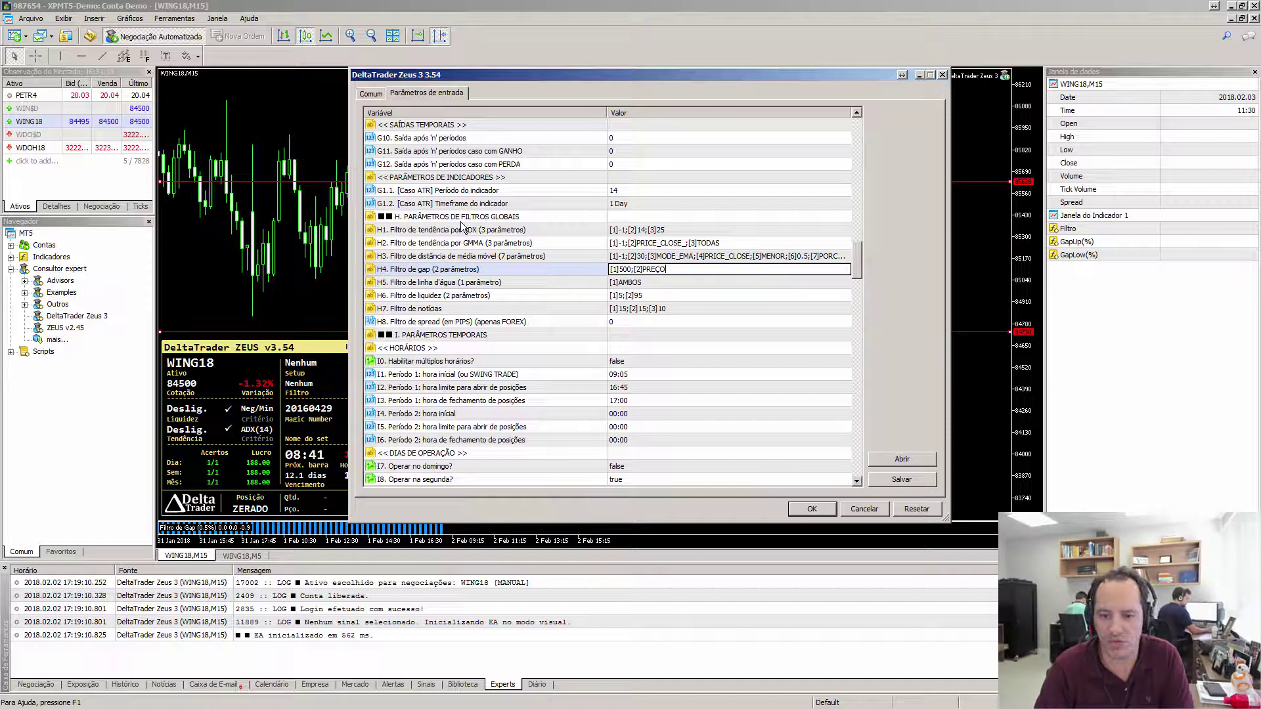
pyautogui.write('ÇO')
pyautogui.press('Return')
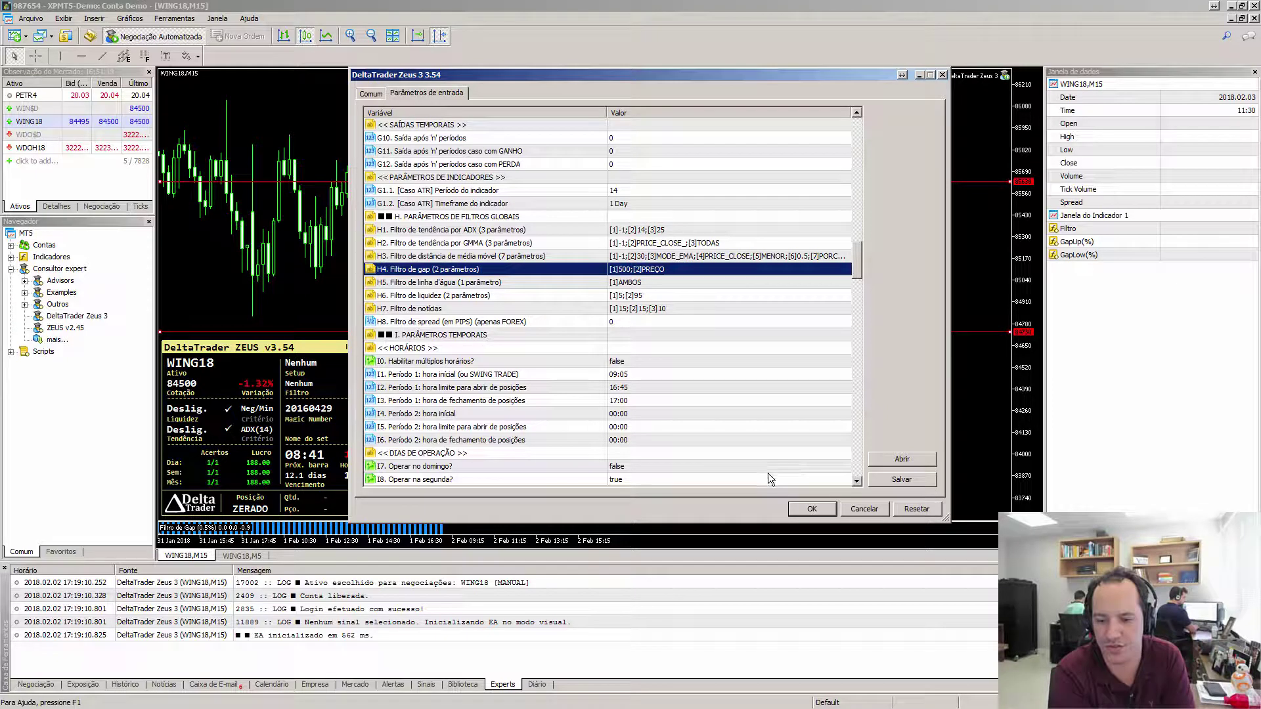
pyautogui.click(810, 509)
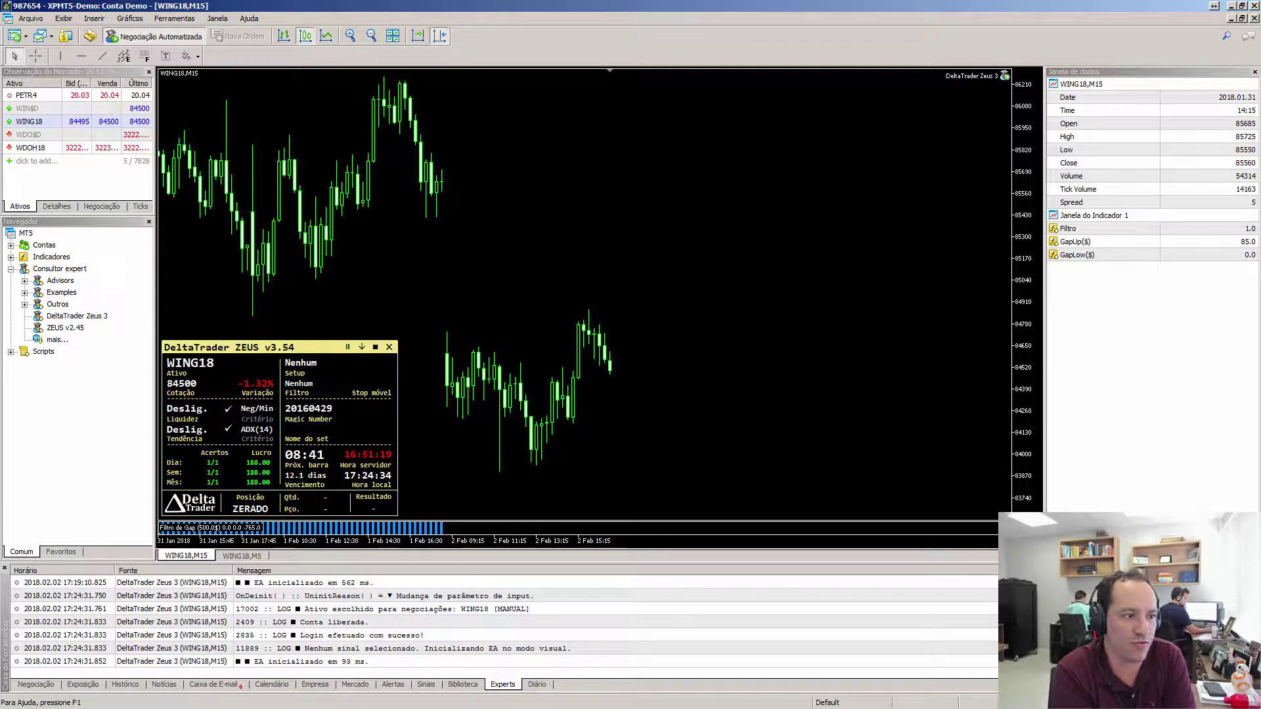
# Step: Restore the red markings, box the GapLow($) label and its value in the data window, and clear the drawings
pyautogui.hotkey('ctrl', '2')
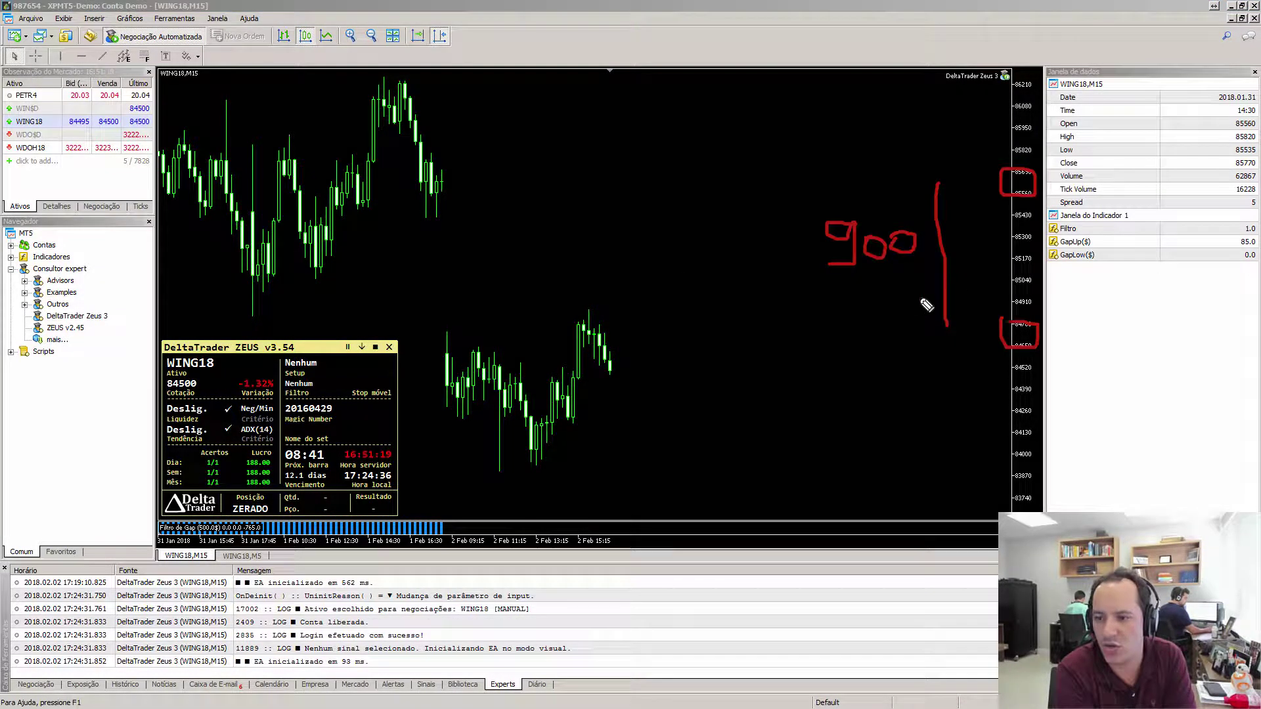
pyautogui.moveTo(1054, 269)
pyautogui.mouseDown()
pyautogui.moveTo(1095, 273)
pyautogui.moveTo(1106, 256)
pyautogui.moveTo(1051, 251)
pyautogui.mouseUp()
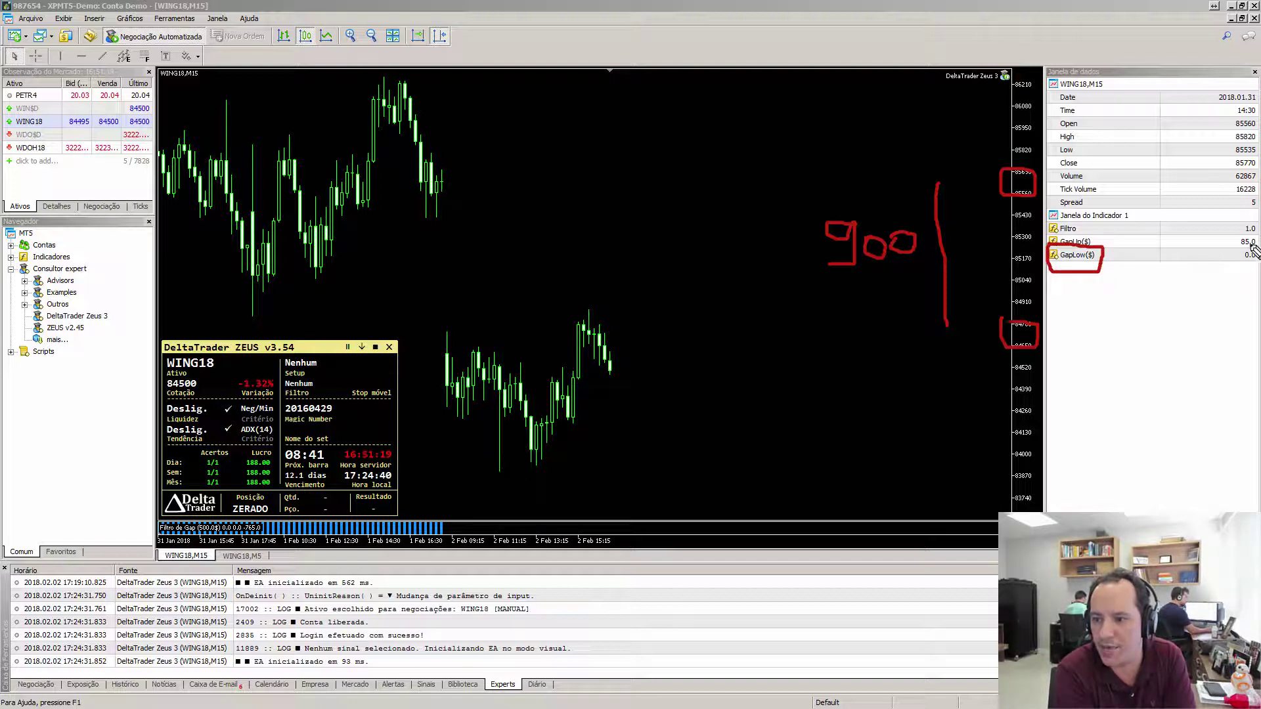
pyautogui.moveTo(1240, 256)
pyautogui.mouseDown()
pyautogui.moveTo(1249, 269)
pyautogui.moveTo(1240, 247)
pyautogui.mouseUp()
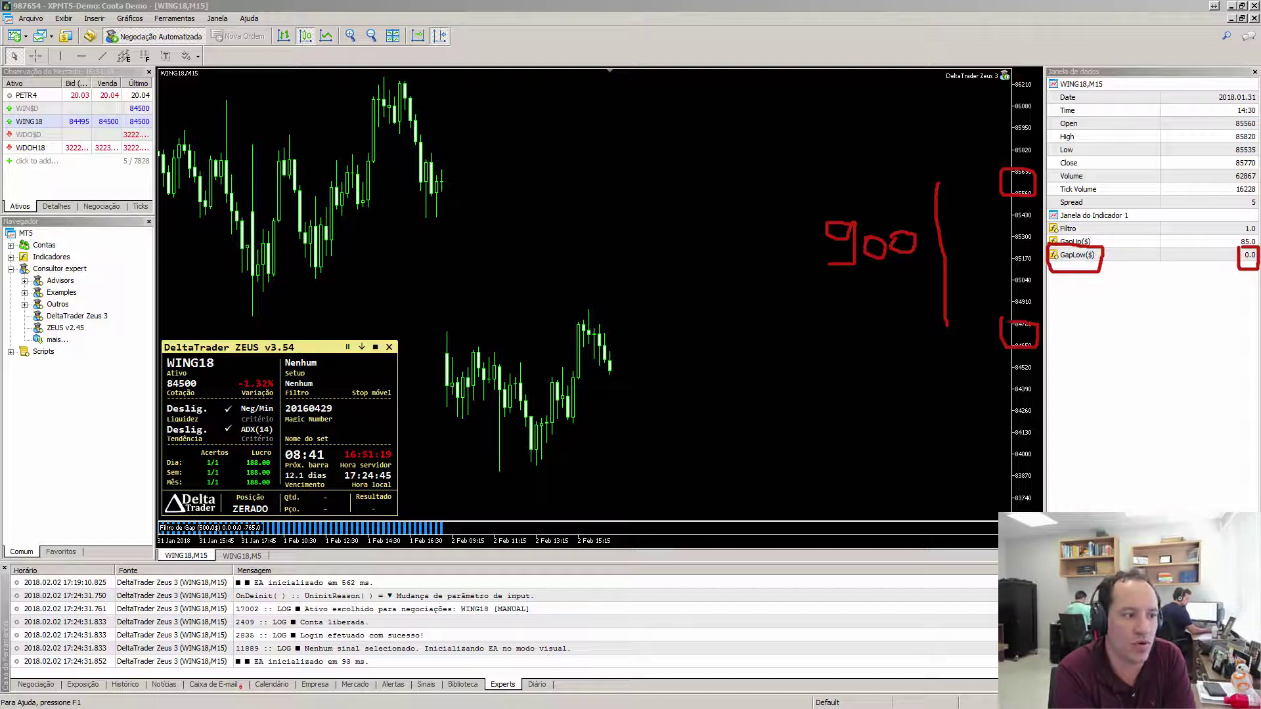
pyautogui.hotkey('ctrl', 'z')
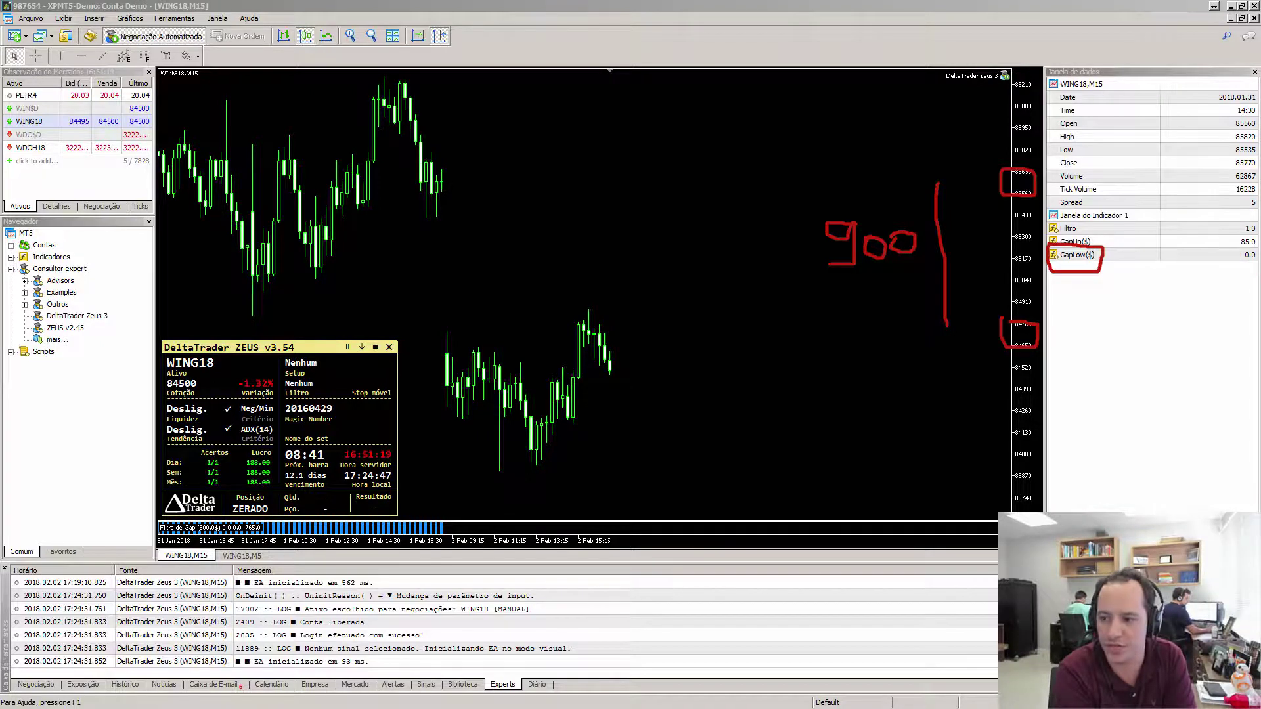
pyautogui.moveTo(1226, 246)
pyautogui.mouseDown()
pyautogui.moveTo(1226, 269)
pyautogui.moveTo(1258, 271)
pyautogui.mouseUp()
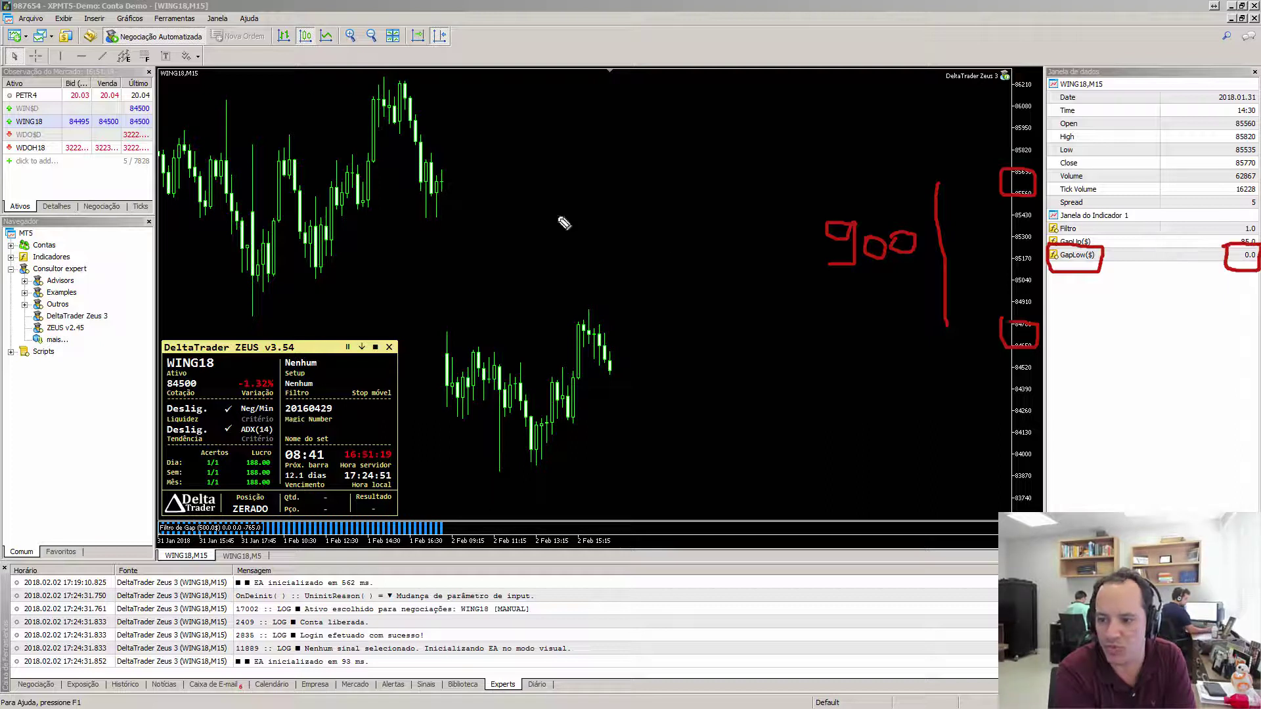
pyautogui.press('Escape')
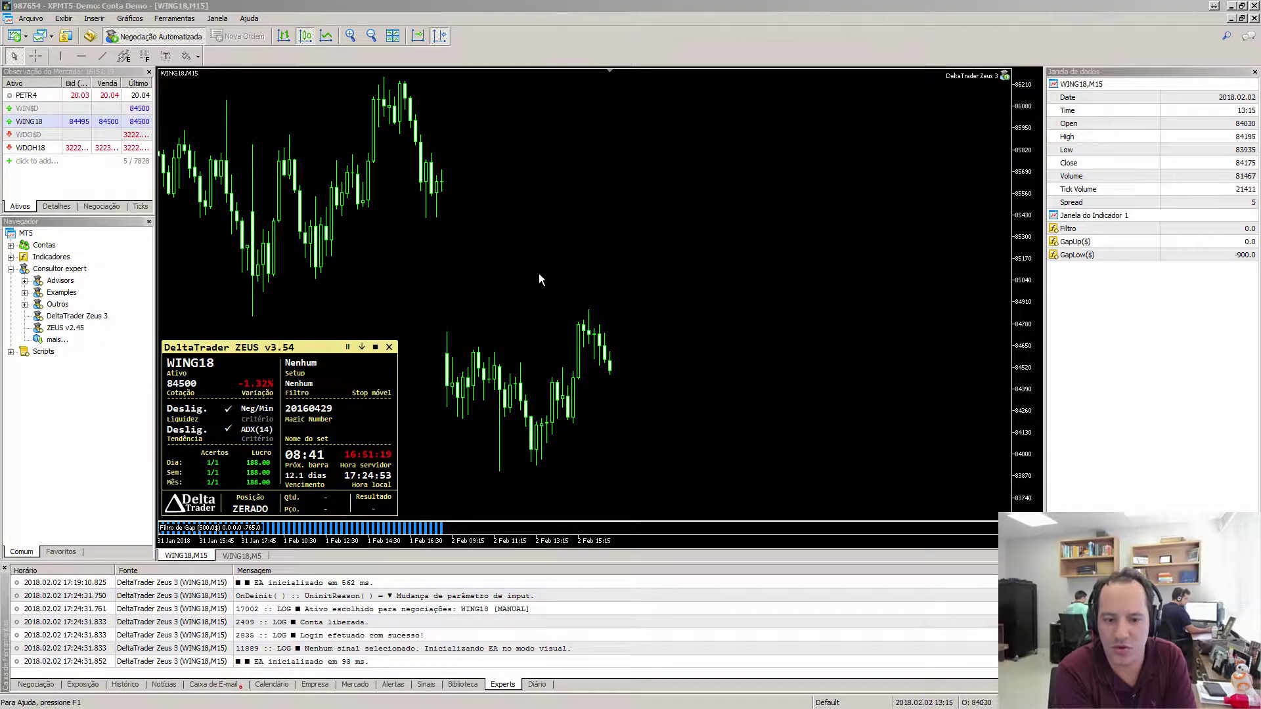
# Step: Examine the GapLow($) values of the 2 February candles with the crosshair, from the day's first candle to the 16:45 one
pyautogui.middleClick(446, 371)
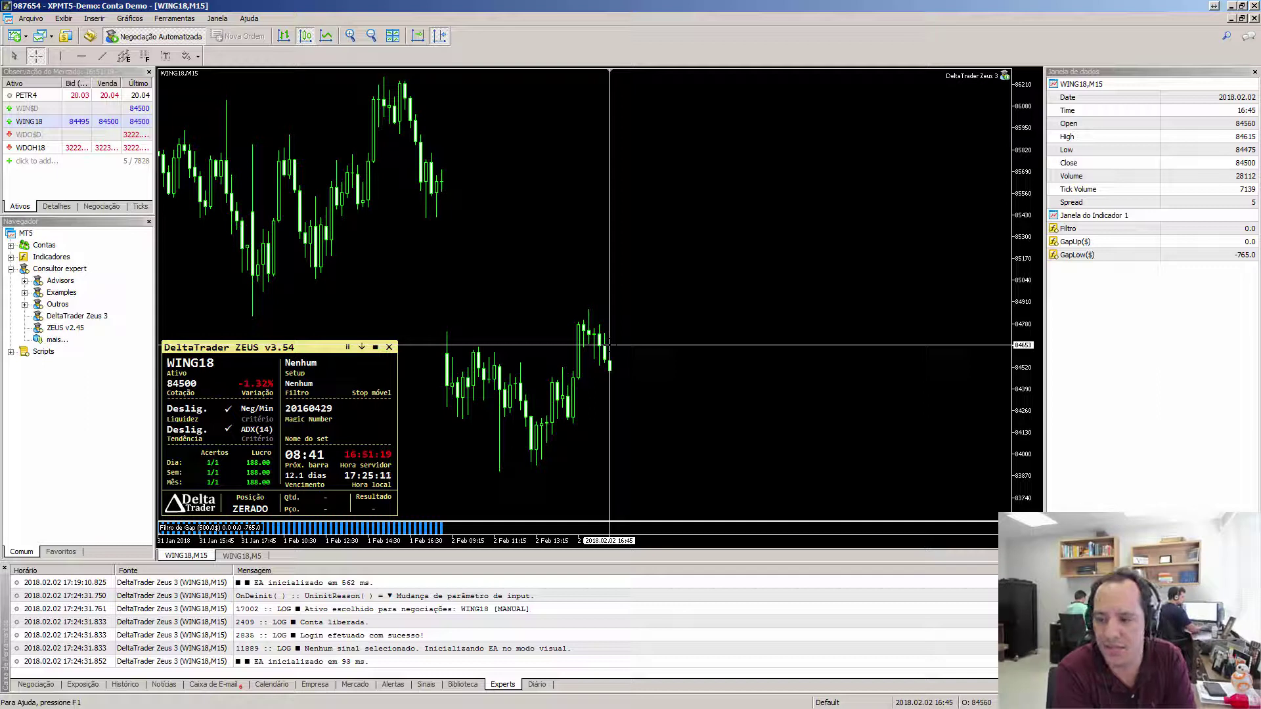
pyautogui.press('Escape')
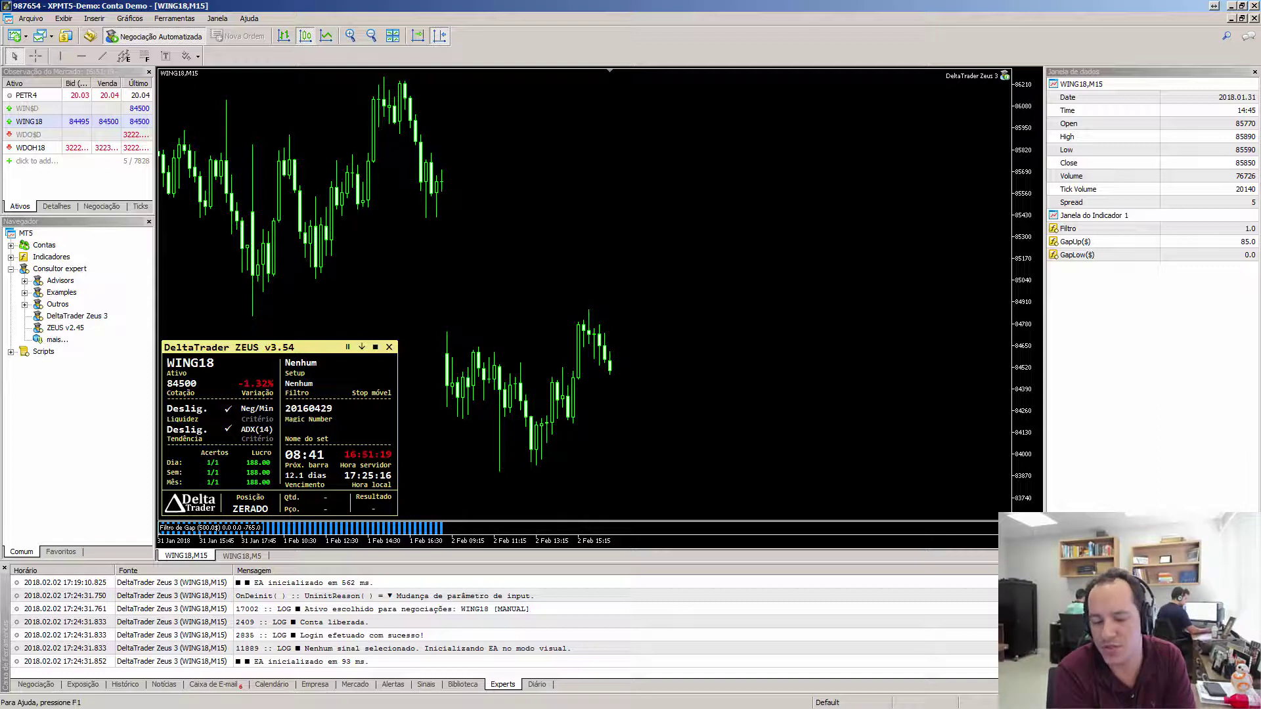
pyautogui.hotkey('ctrl', 'shift', 'p')
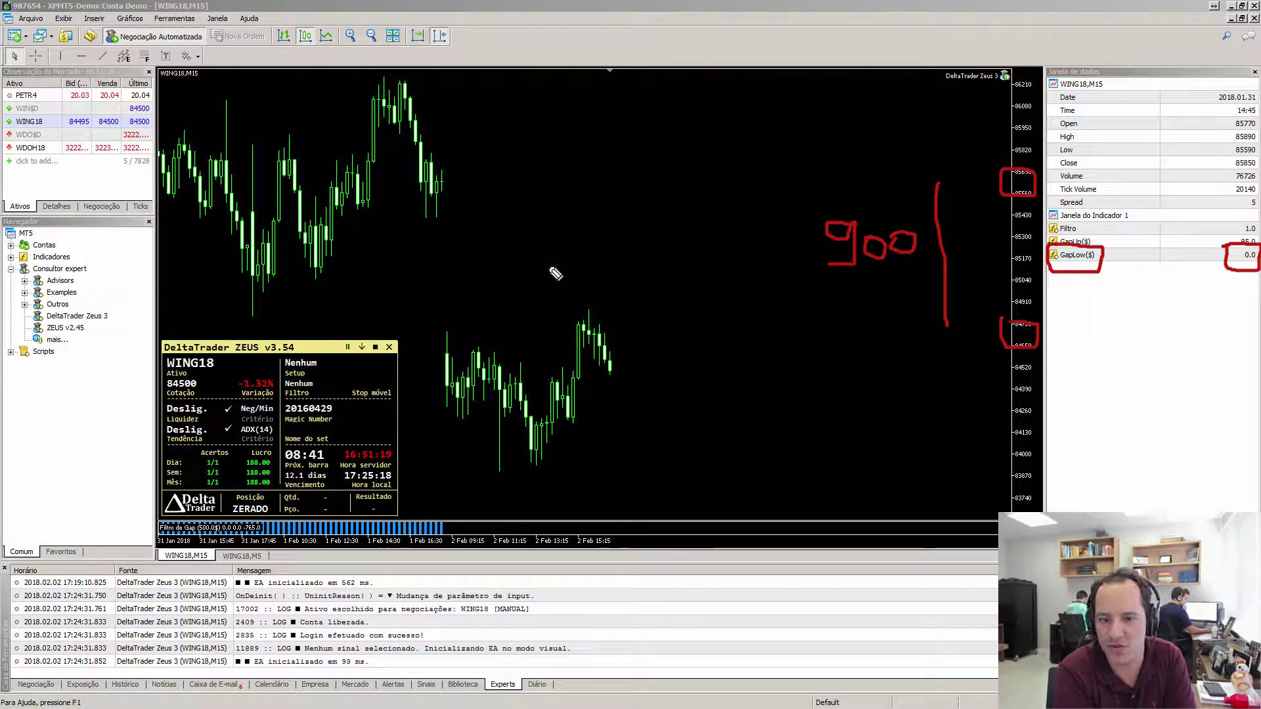
pyautogui.press('Escape')
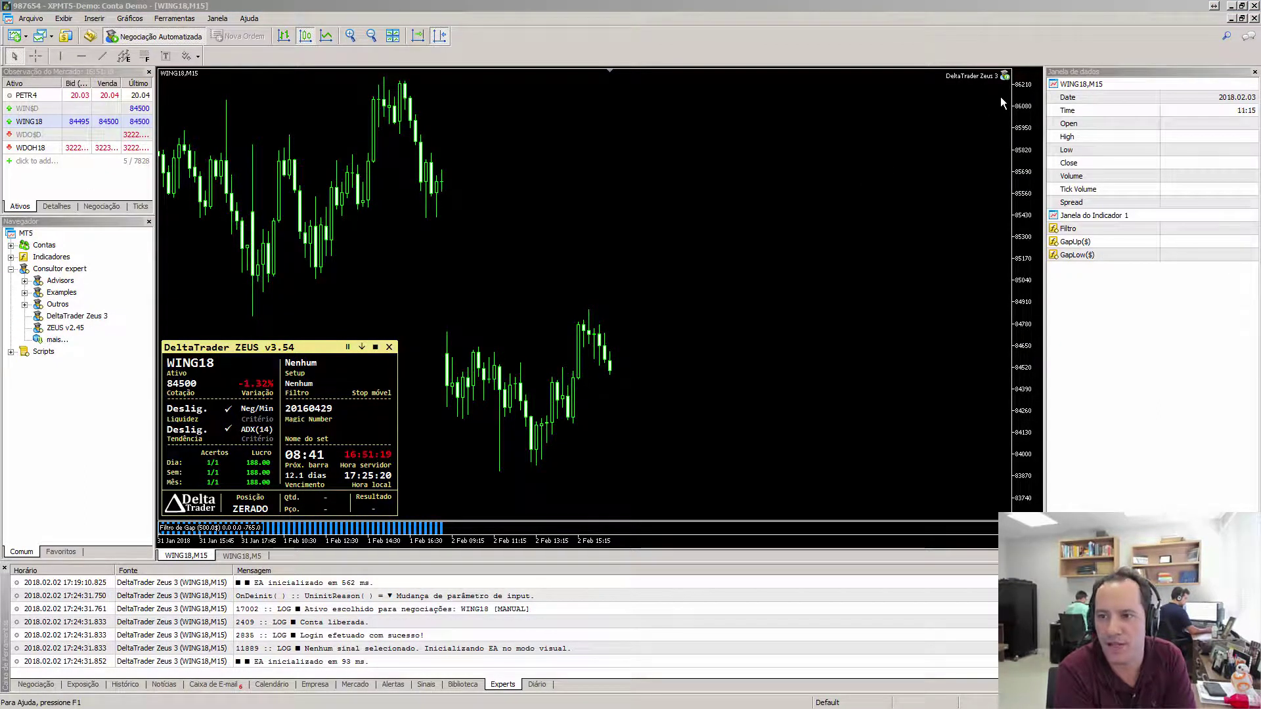
# Step: Reopen the expert advisor's input parameters, set the H4 gap filter to [1]800;[2]PREÇO, and apply the change
pyautogui.doubleClick(1005, 75)
pyautogui.click(668, 322)
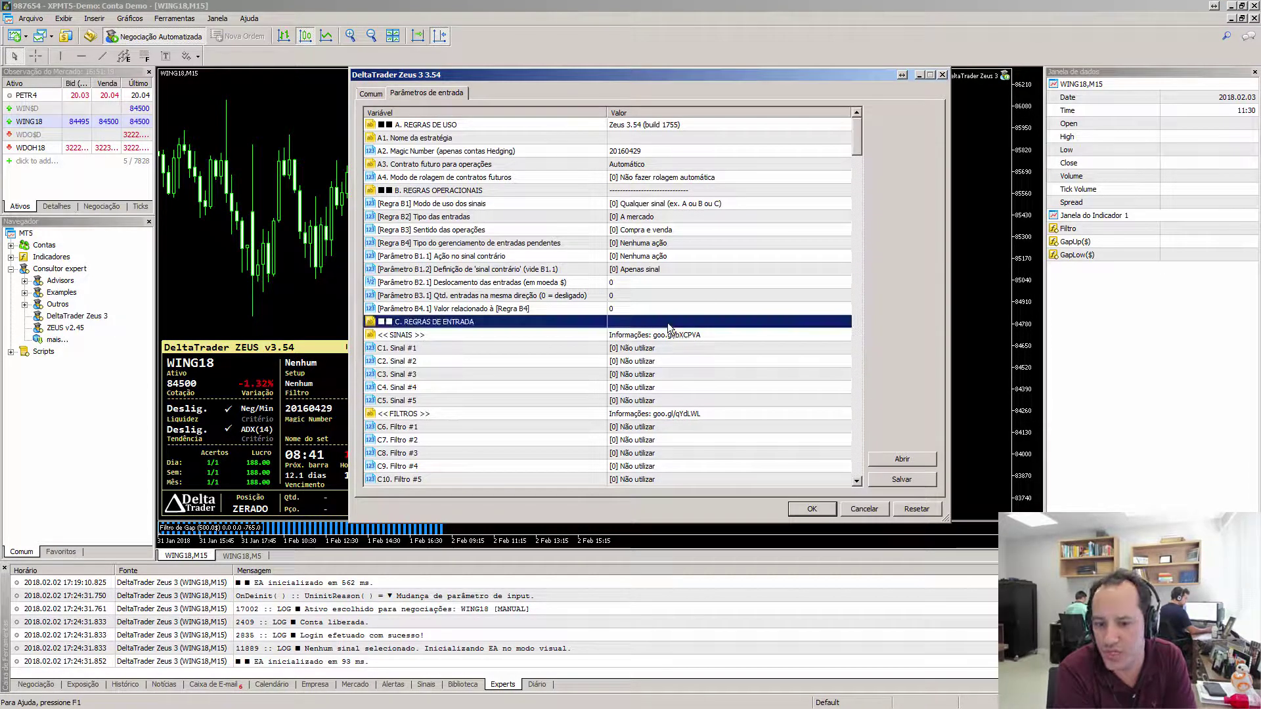
pyautogui.scroll(-6, 667, 322)
pyautogui.scroll(-15, 667, 322)
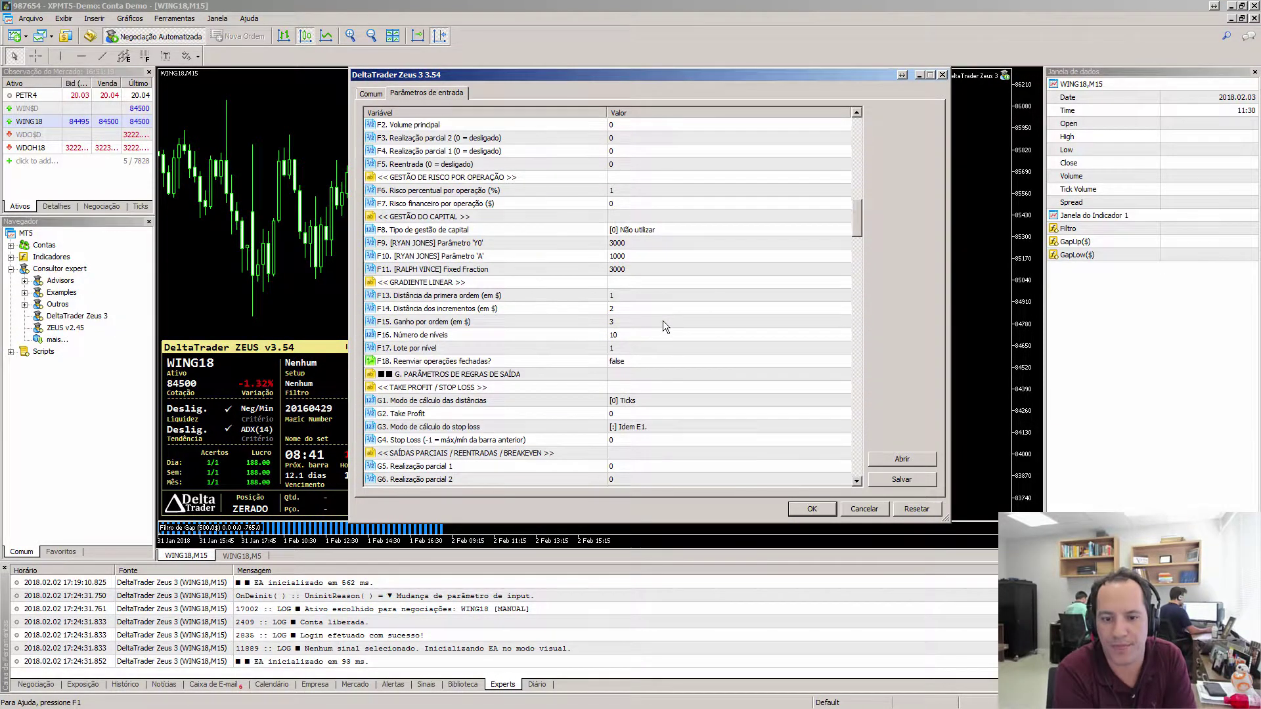
pyautogui.click(606, 245)
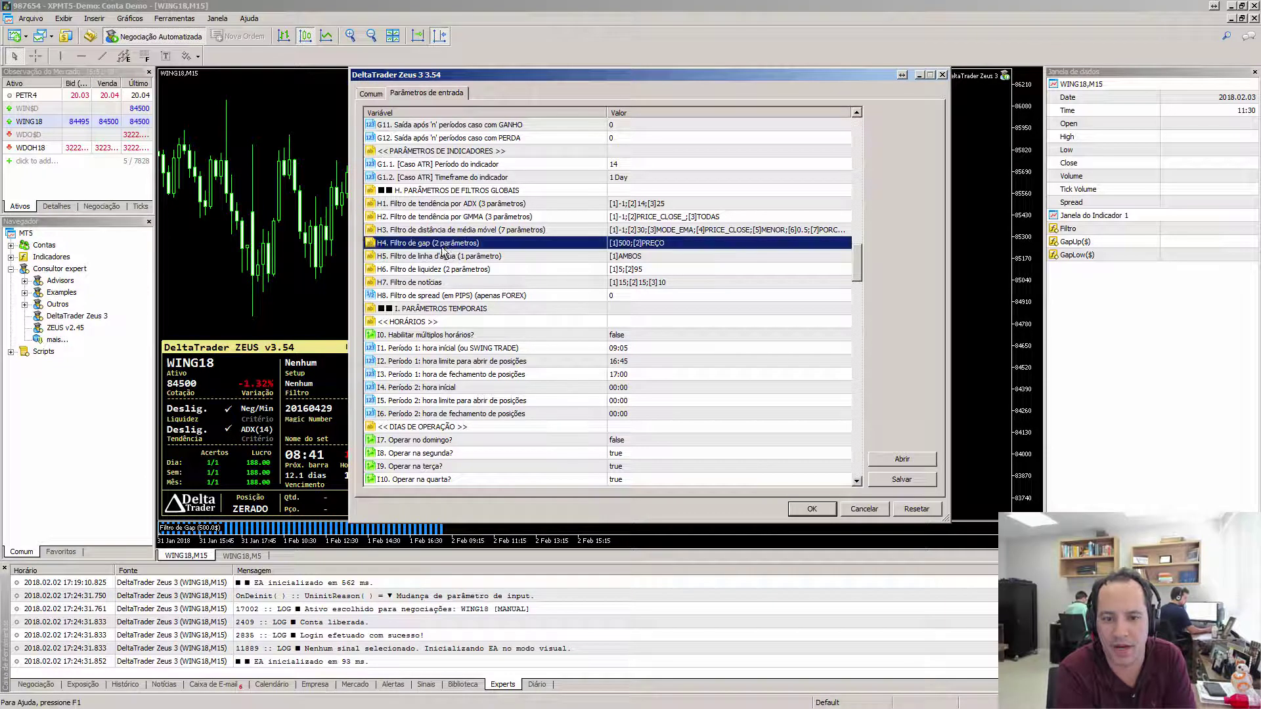
pyautogui.click(621, 245)
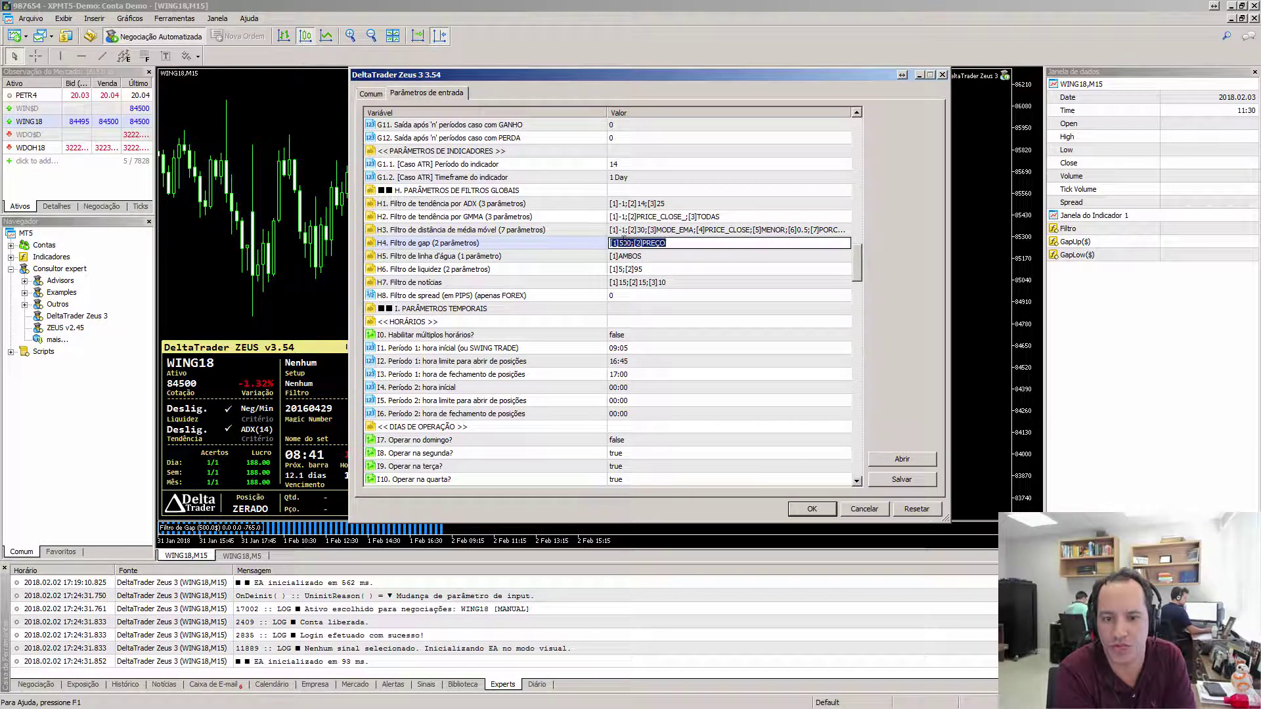
pyautogui.write('8')
pyautogui.press('Return')
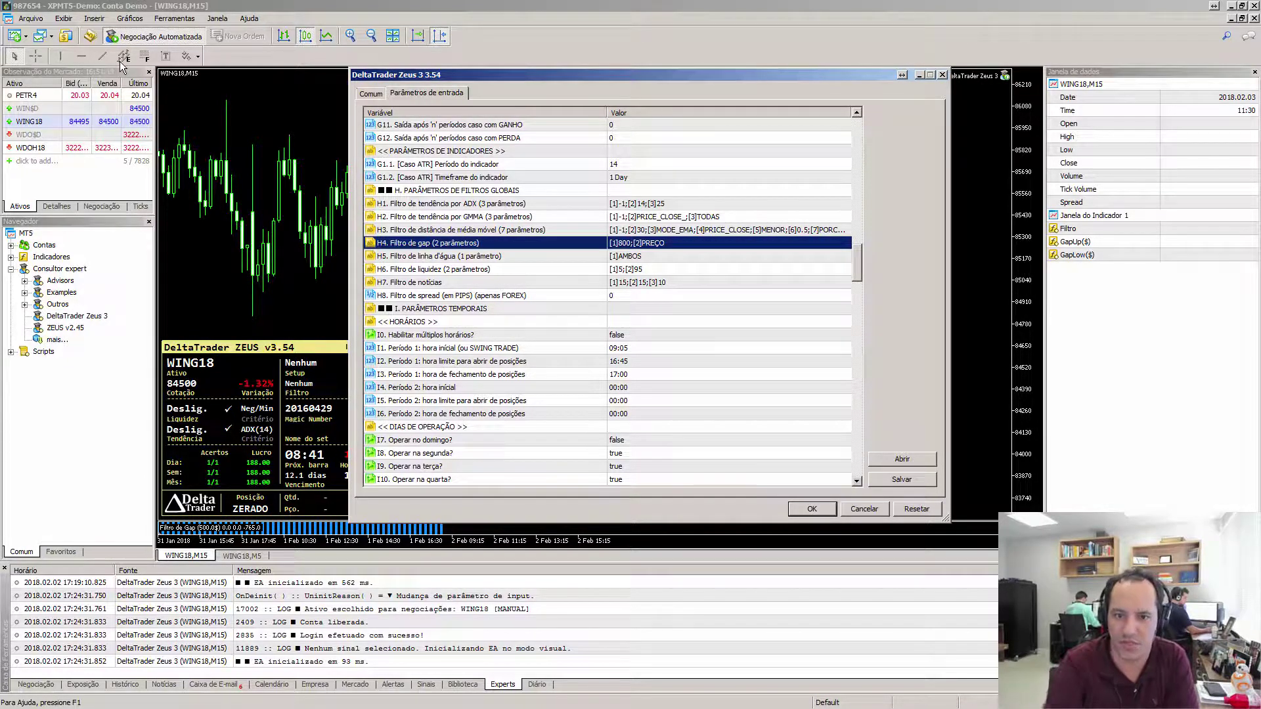
pyautogui.click(804, 507)
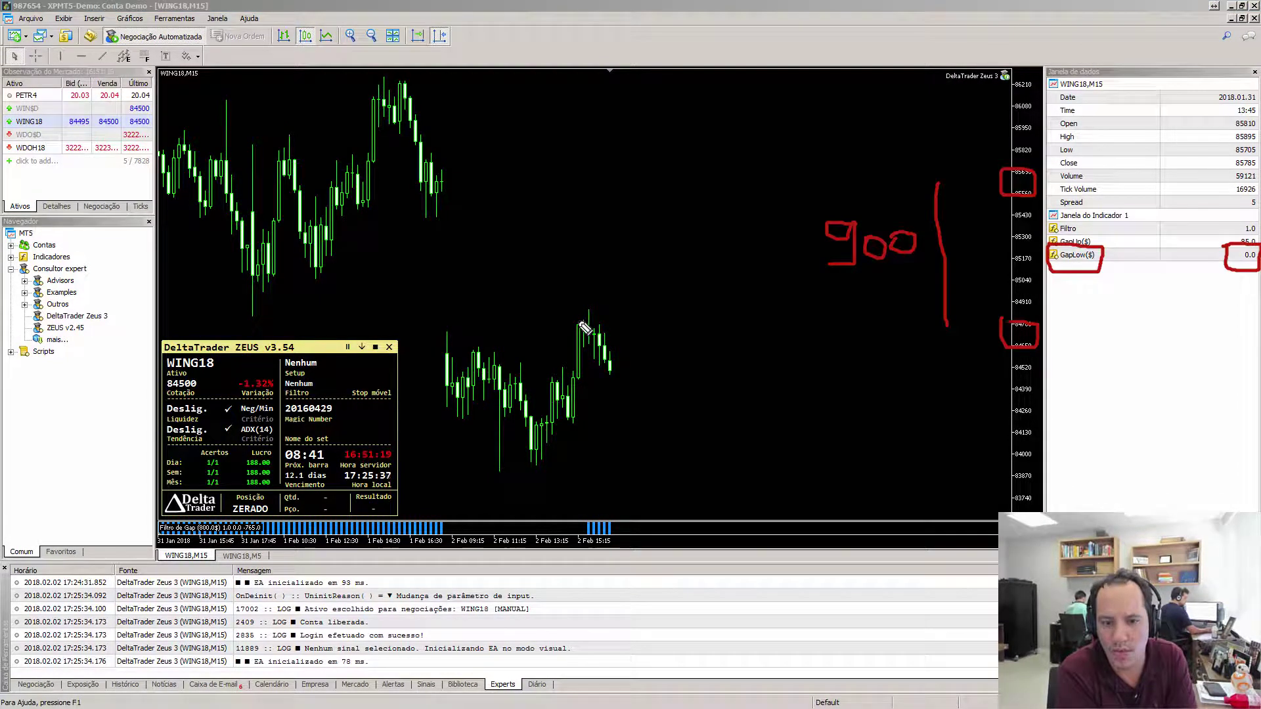
# Step: Mark the late 2 February peak with two red horizontal strokes and a vertical one, and sketch a falling zigzag from it
pyautogui.moveTo(581, 322); pyautogui.dragTo(629, 317)
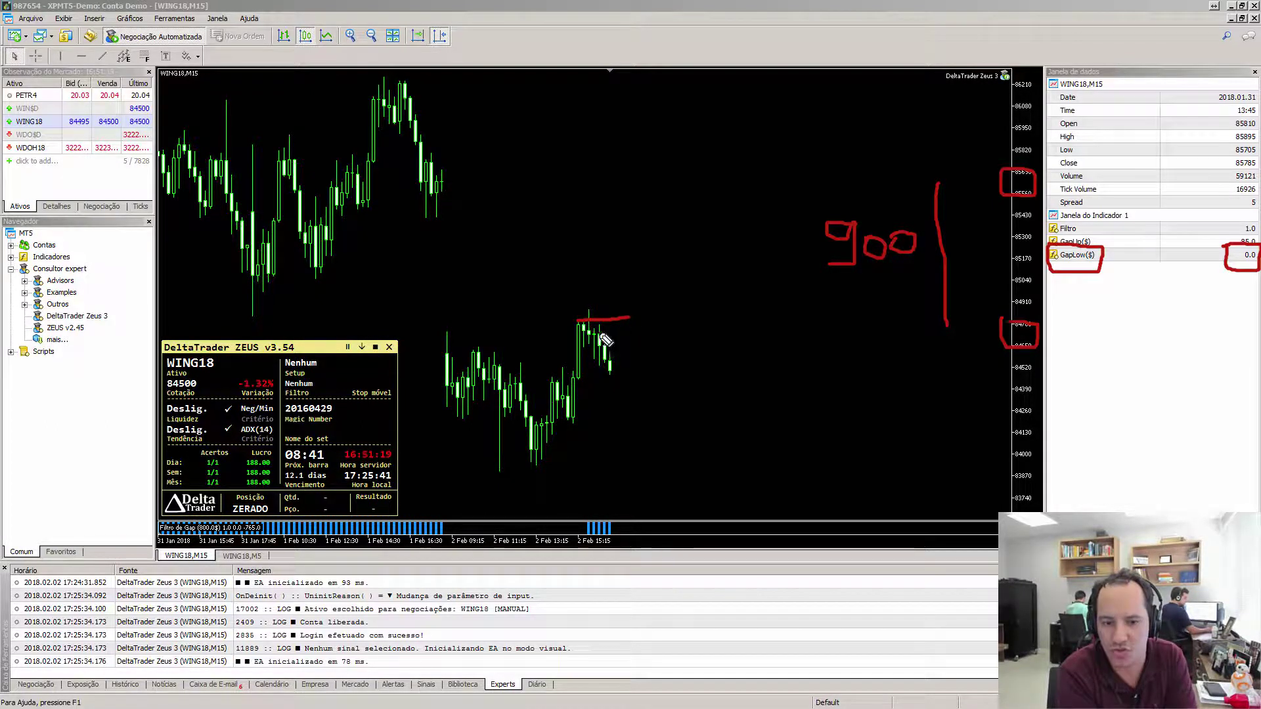
pyautogui.moveTo(577, 286); pyautogui.dragTo(581, 394)
pyautogui.moveTo(576, 289); pyautogui.dragTo(678, 283)
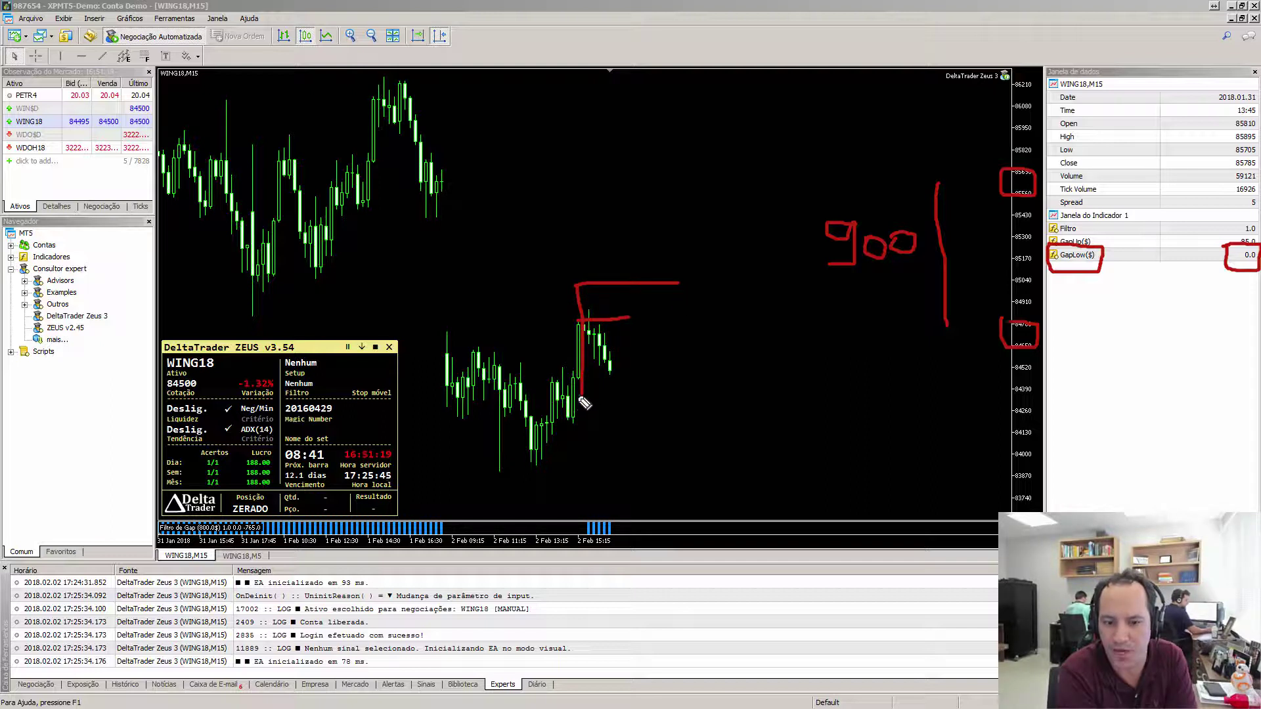
pyautogui.moveTo(591, 322); pyautogui.dragTo(697, 445)
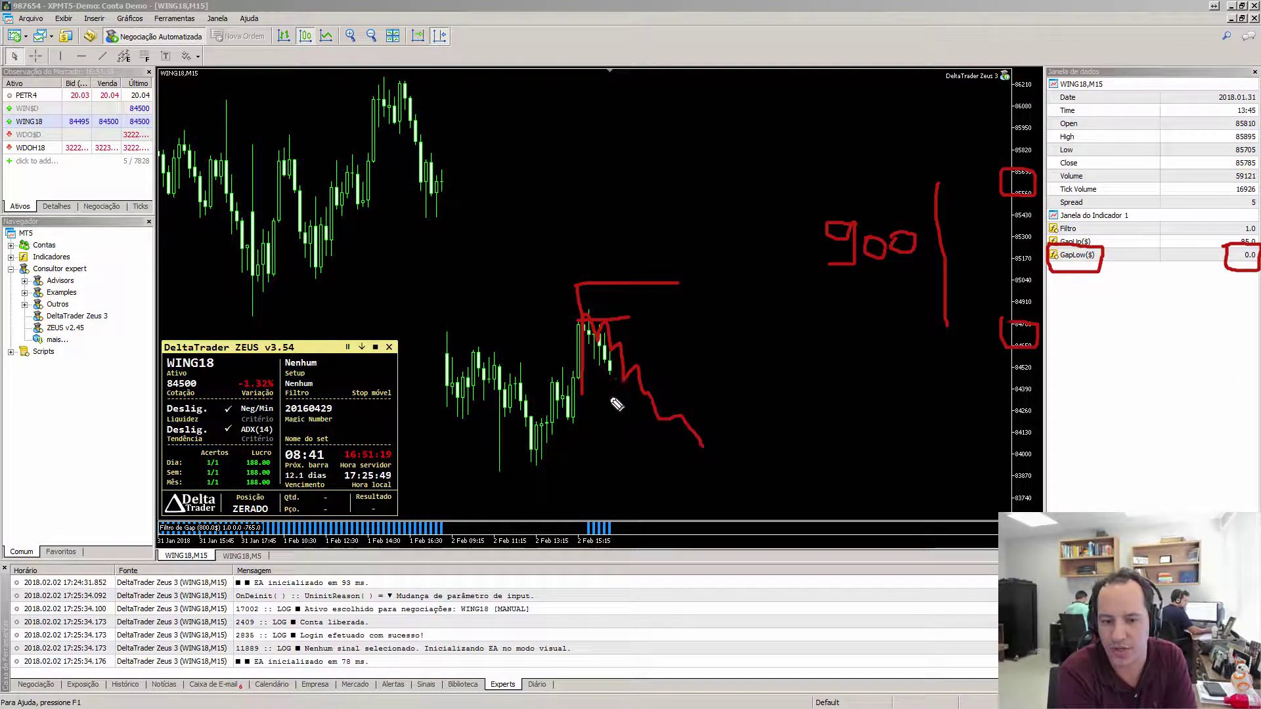
# Step: Draw a red line from the first 2 February candle's high to the late peak, drop verticals from both ends to the filter strip, and clear everything
pyautogui.moveTo(451, 335)
pyautogui.mouseDown()
pyautogui.moveTo(595, 334)
pyautogui.moveTo(587, 384)
pyautogui.mouseUp()
pyautogui.moveTo(595, 457); pyautogui.dragTo(588, 519)
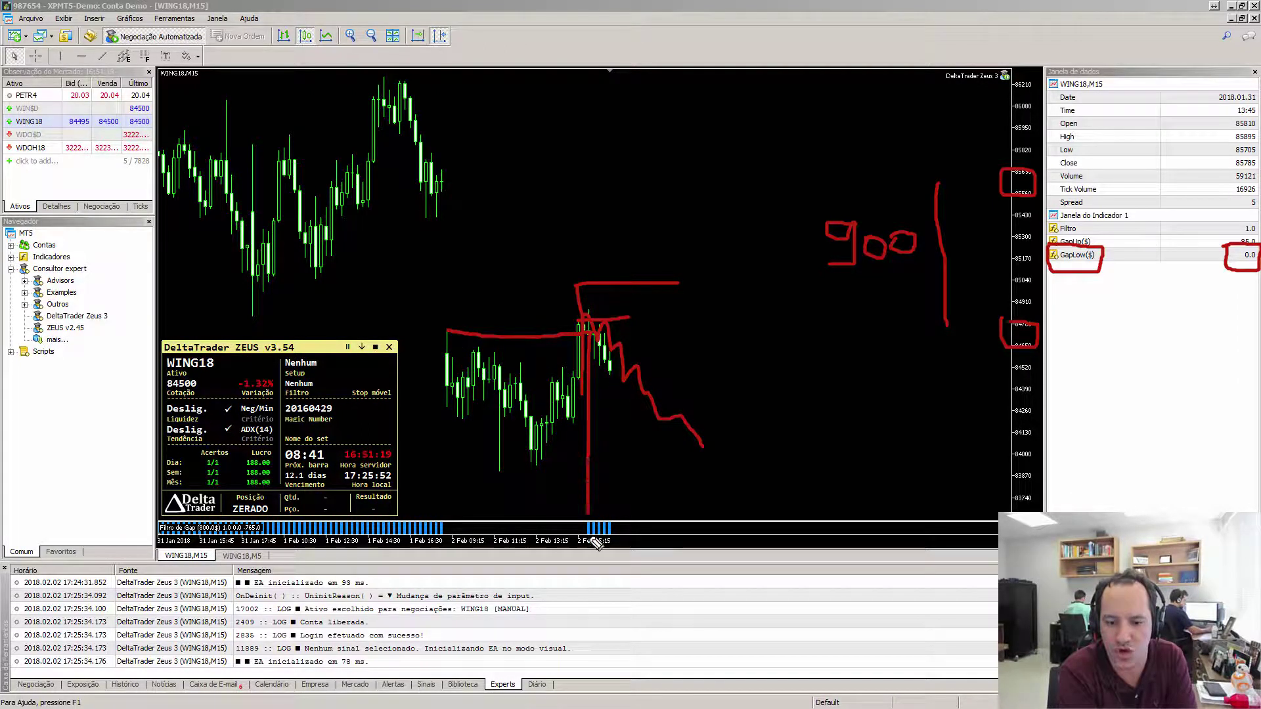
pyautogui.moveTo(445, 328); pyautogui.dragTo(440, 532)
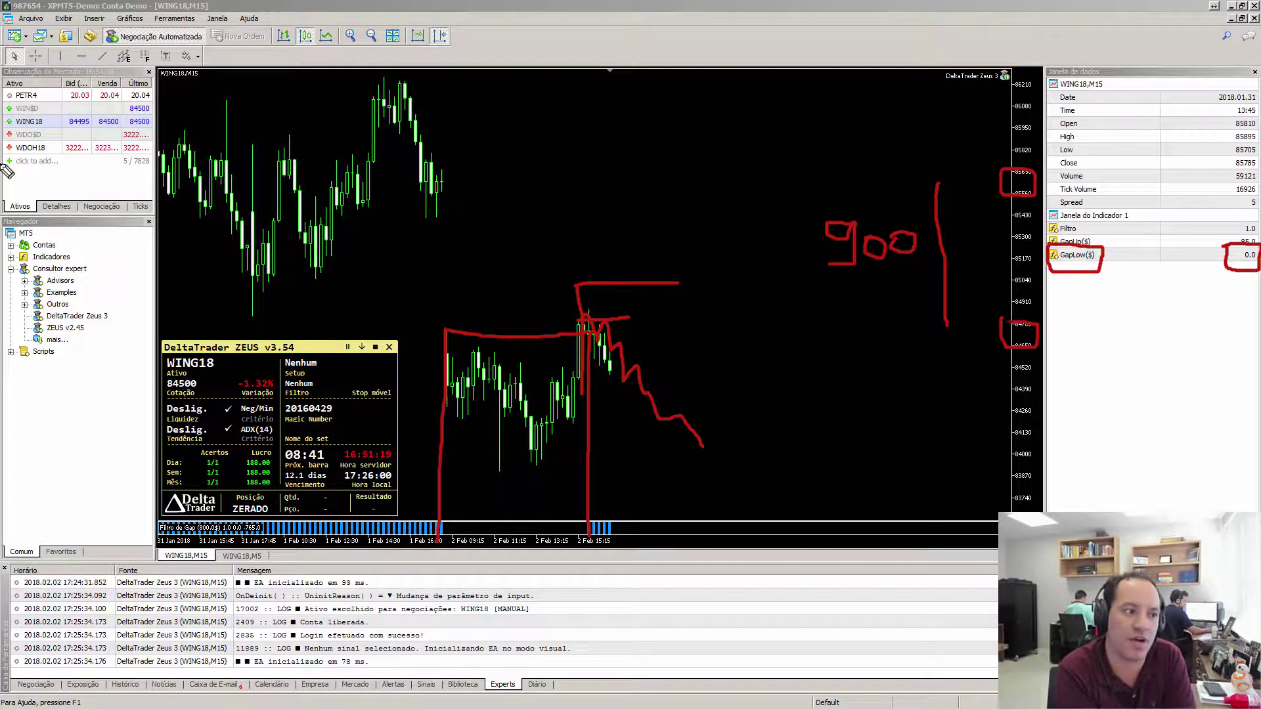
pyautogui.press('Escape')
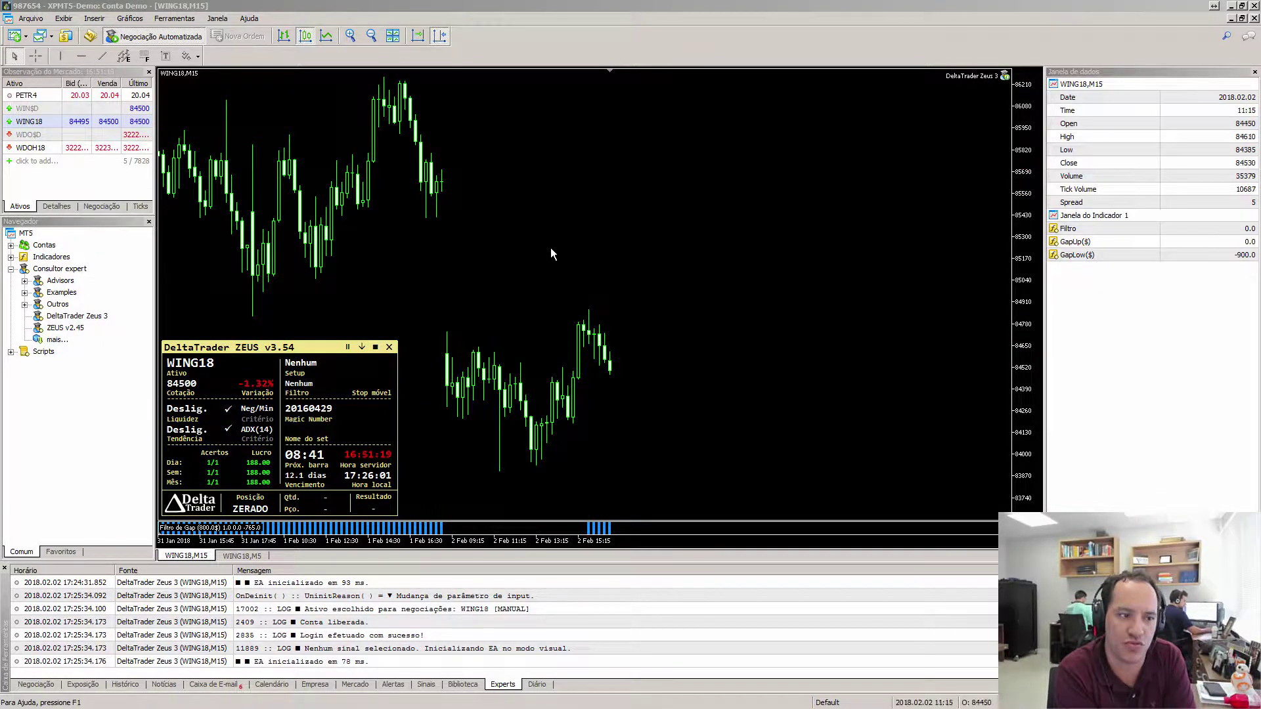
# Step: In the expert advisor's optimizer section, set the name of parameter 1 to "Filtro Gap #1 [D] : Valor mínimo do gap"
pyautogui.doubleClick(1006, 78)
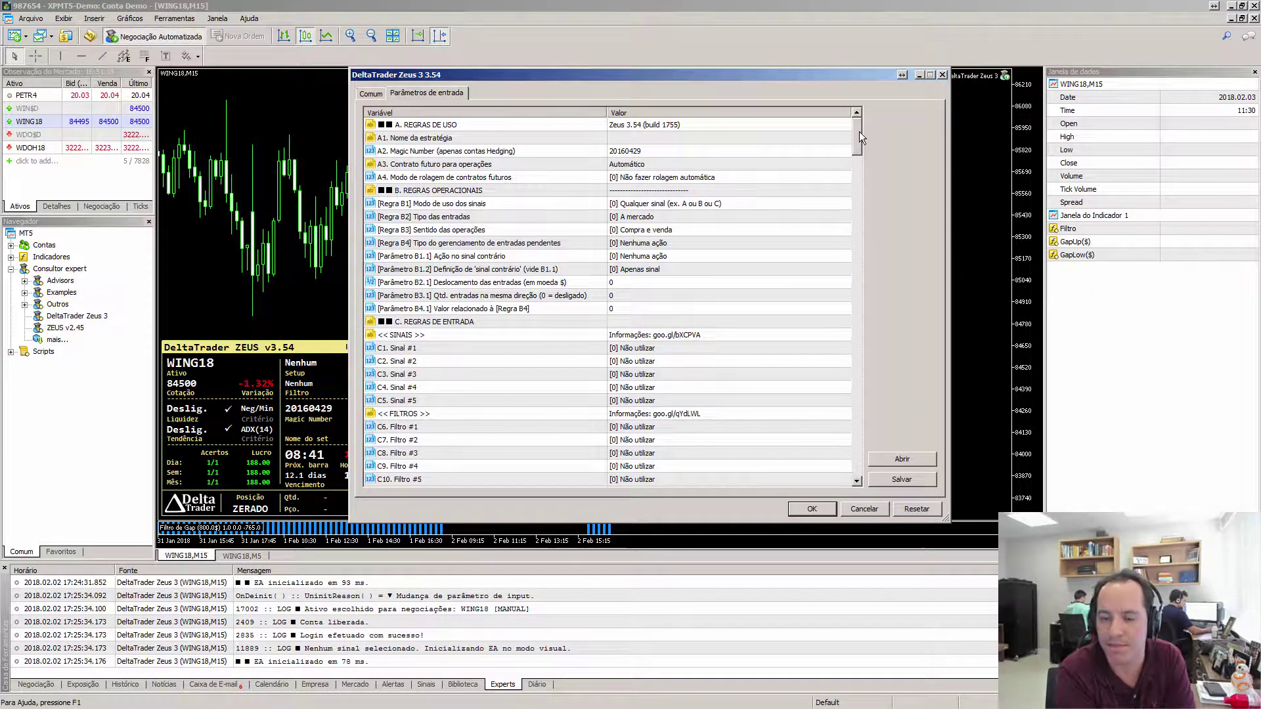
pyautogui.moveTo(859, 131); pyautogui.dragTo(850, 439)
pyautogui.scroll(-1, 540, 306)
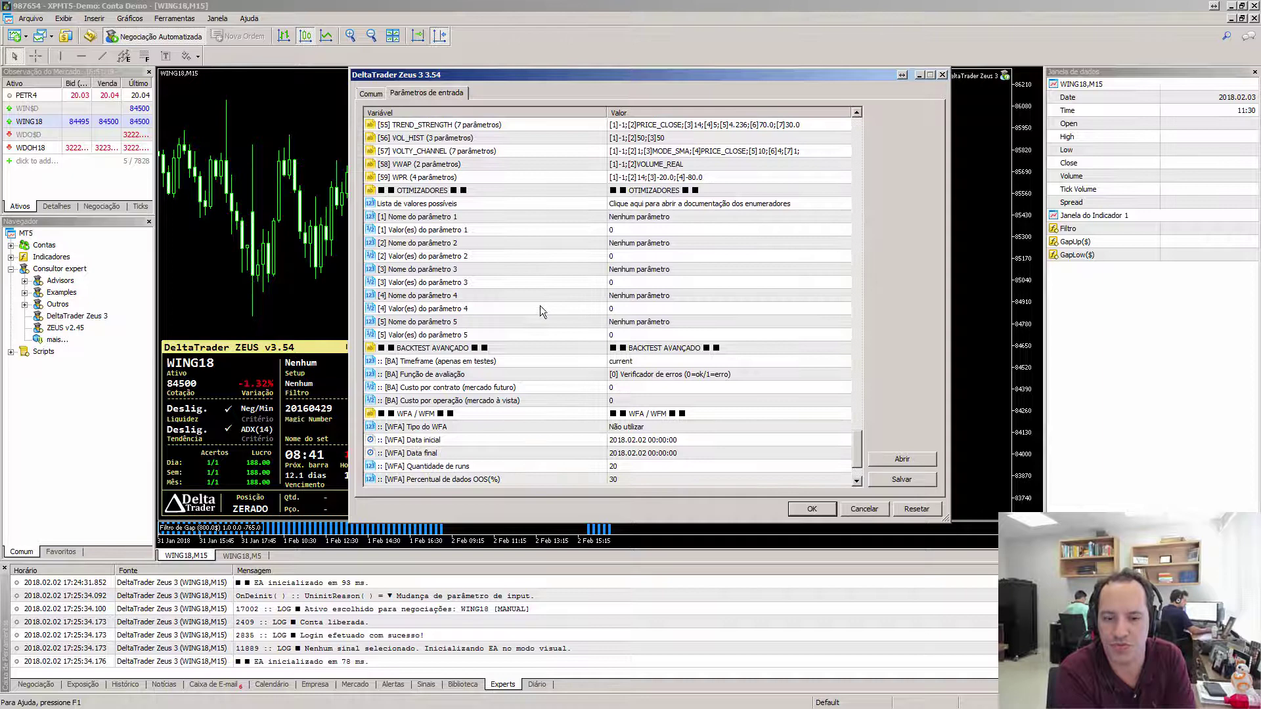
pyautogui.click(486, 189)
pyautogui.scroll(-1, 483, 220)
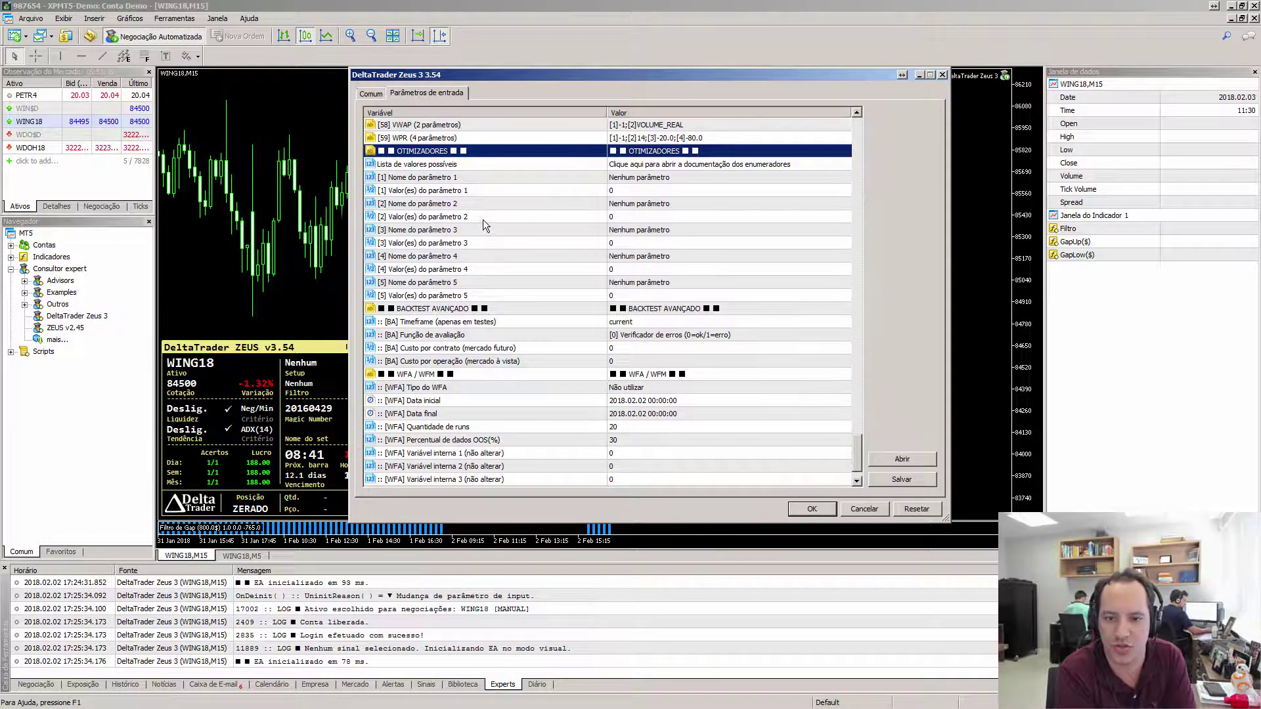
pyautogui.click(625, 179)
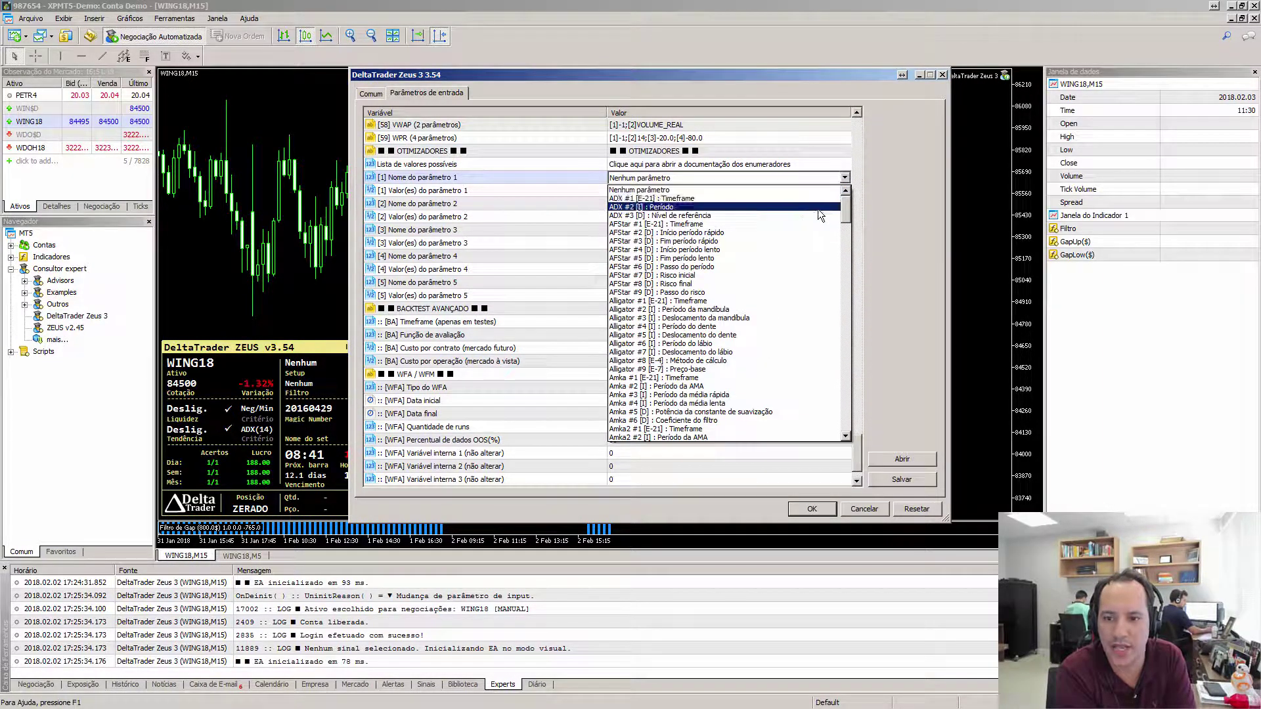
pyautogui.moveTo(849, 202); pyautogui.dragTo(848, 430)
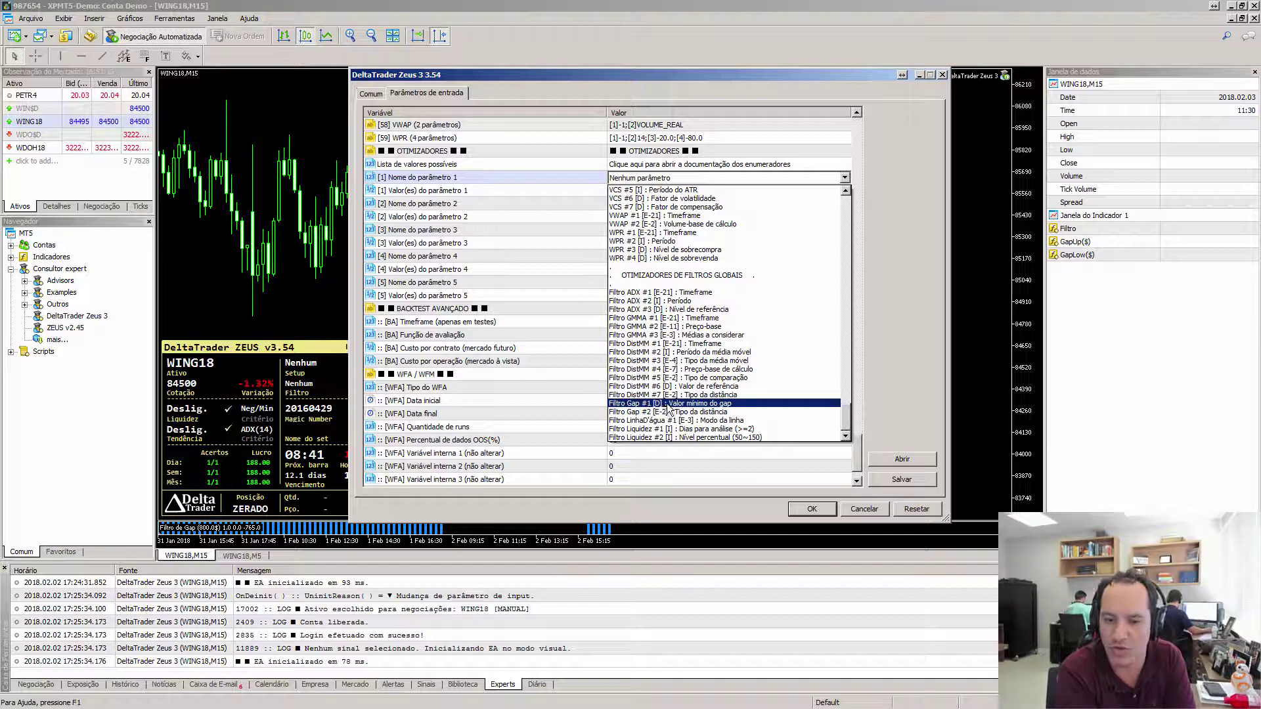
pyautogui.click(706, 403)
pyautogui.click(672, 192)
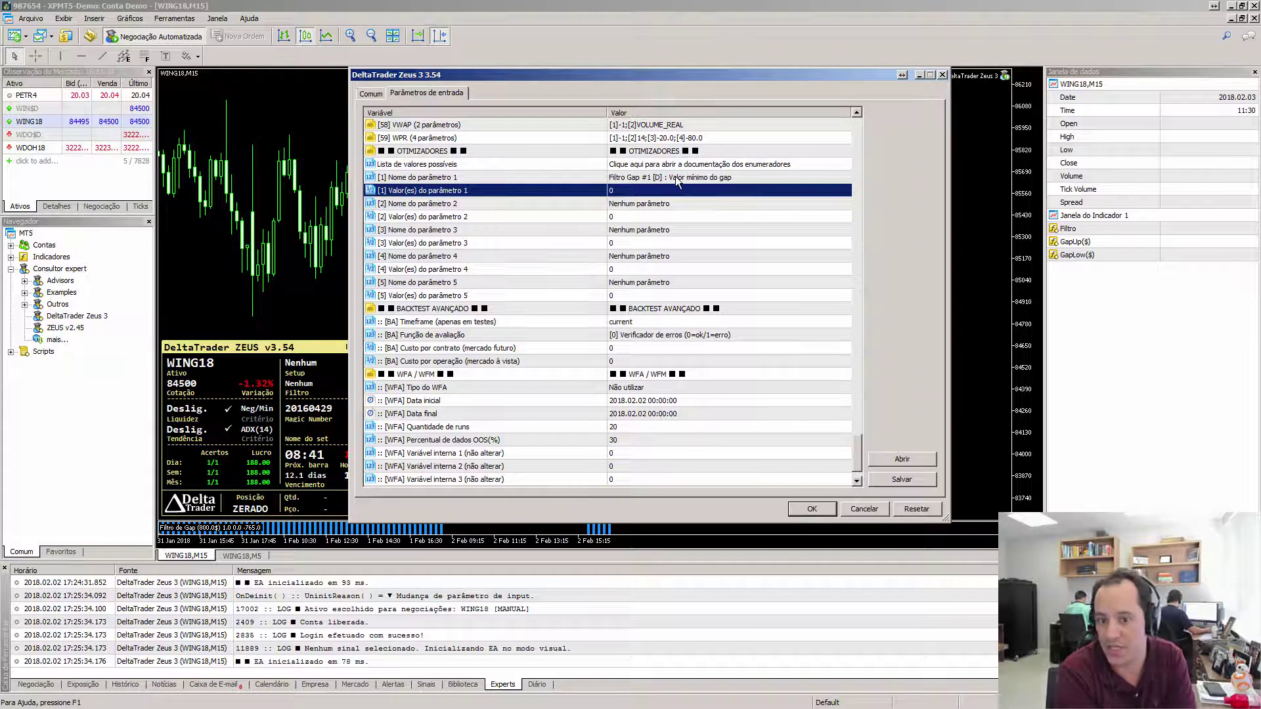
# Step: Reset the name of optimizer parameter 1 to "Nenhum parâmetro"
pyautogui.click(675, 176)
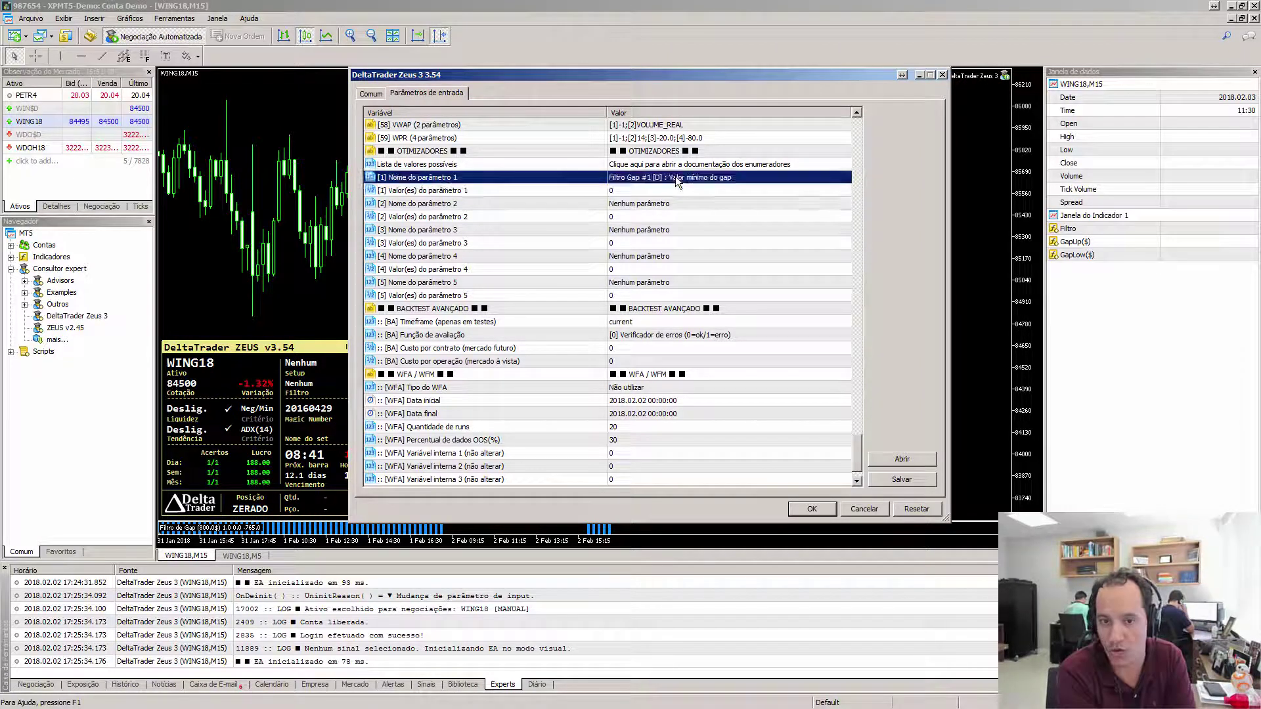
pyautogui.click(675, 176)
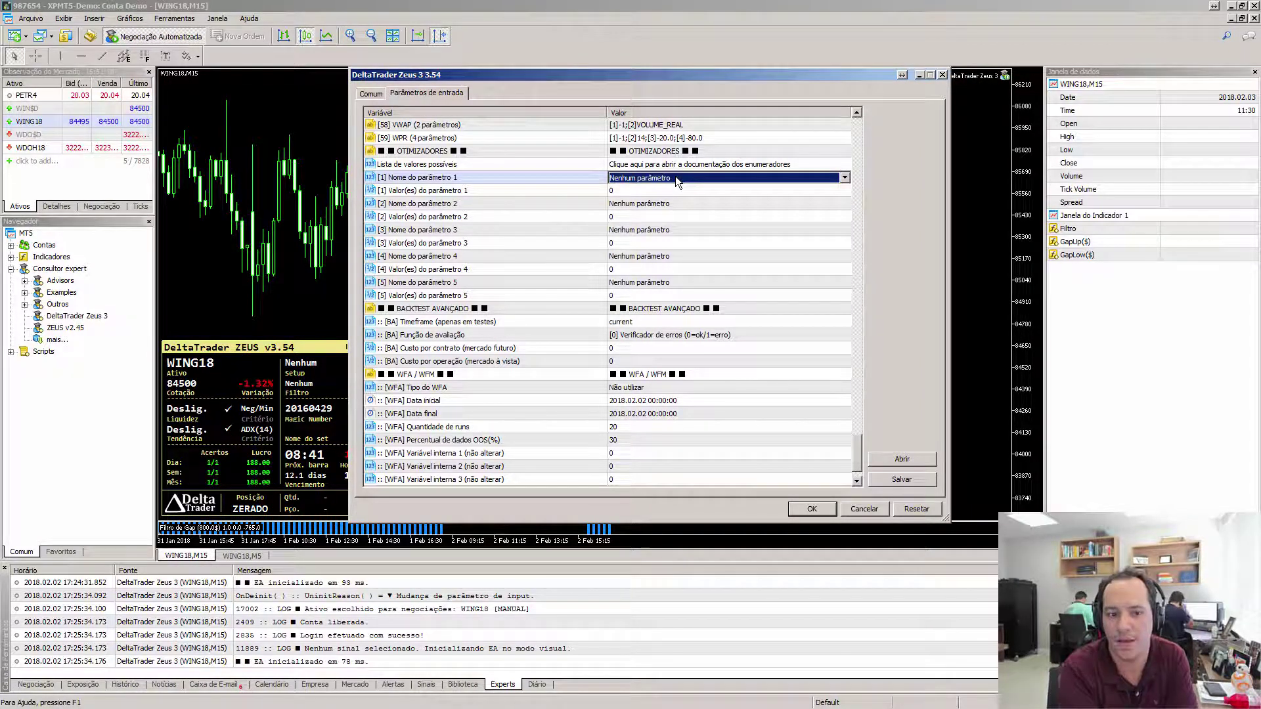
pyautogui.click(627, 187)
# Step: Review the H4 gap filter entry among the global filter parameters and accept the expert advisor's settings
pyautogui.moveTo(857, 450); pyautogui.dragTo(849, 155)
pyautogui.scroll(-10, 728, 294)
pyautogui.scroll(-3, 728, 295)
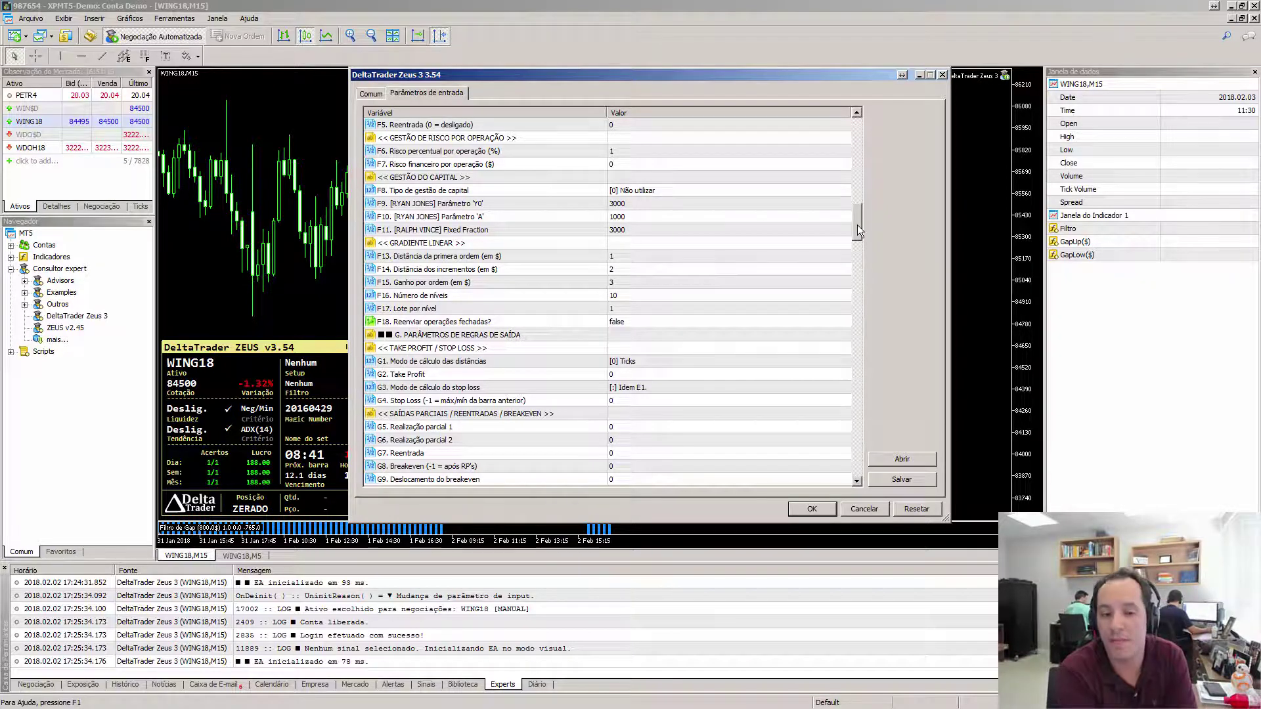
pyautogui.moveTo(856, 226); pyautogui.dragTo(852, 262)
pyautogui.scroll(-1, 763, 272)
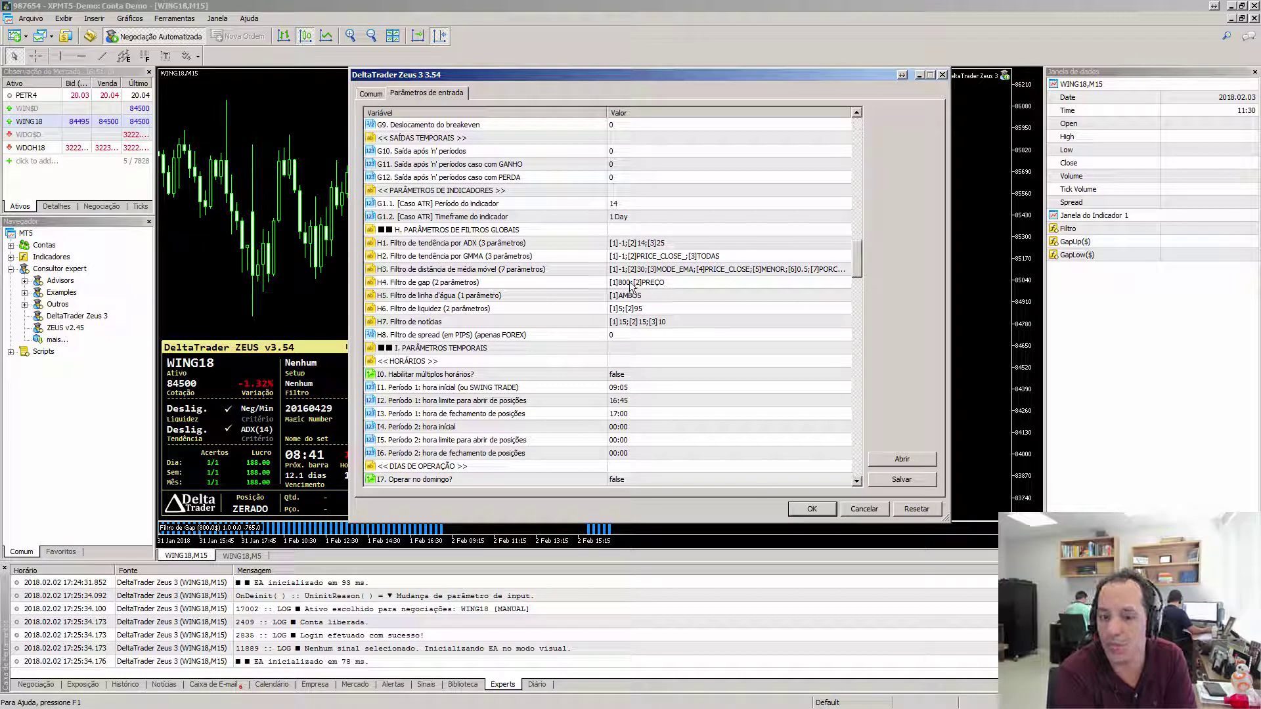
pyautogui.click(806, 507)
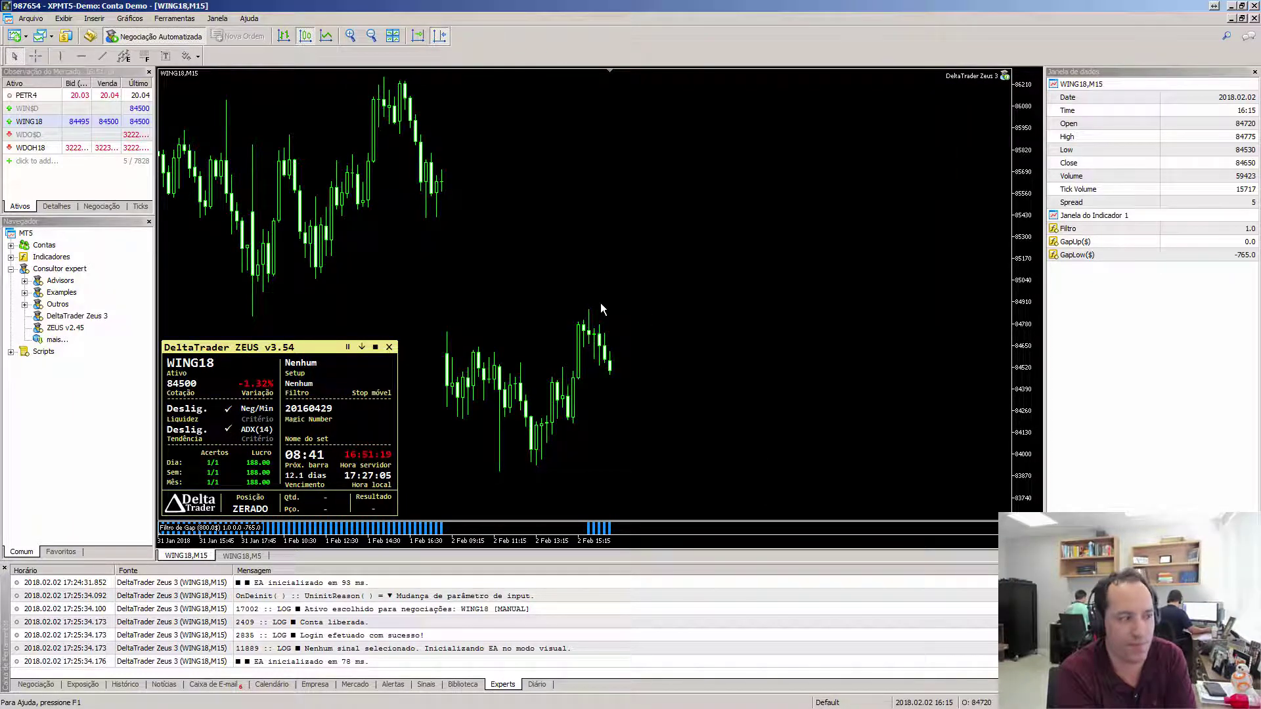